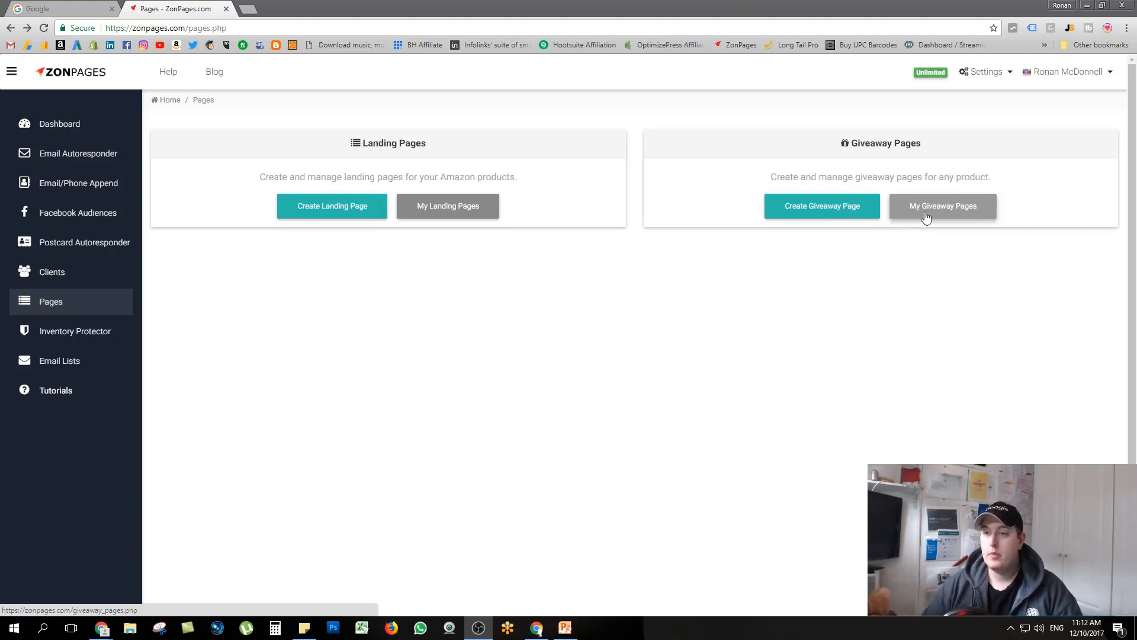
# Start a new giveaway page and title it "Win a Digital Camera worth $250 this Christmas!".
pyautogui.click(863, 212)
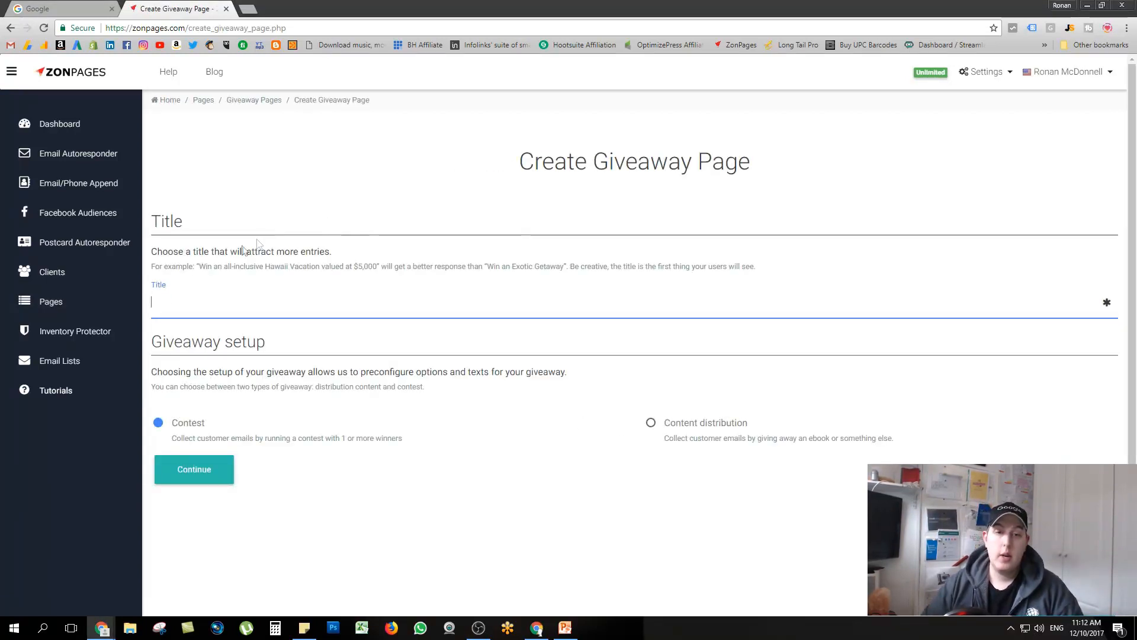
pyautogui.click(187, 314)
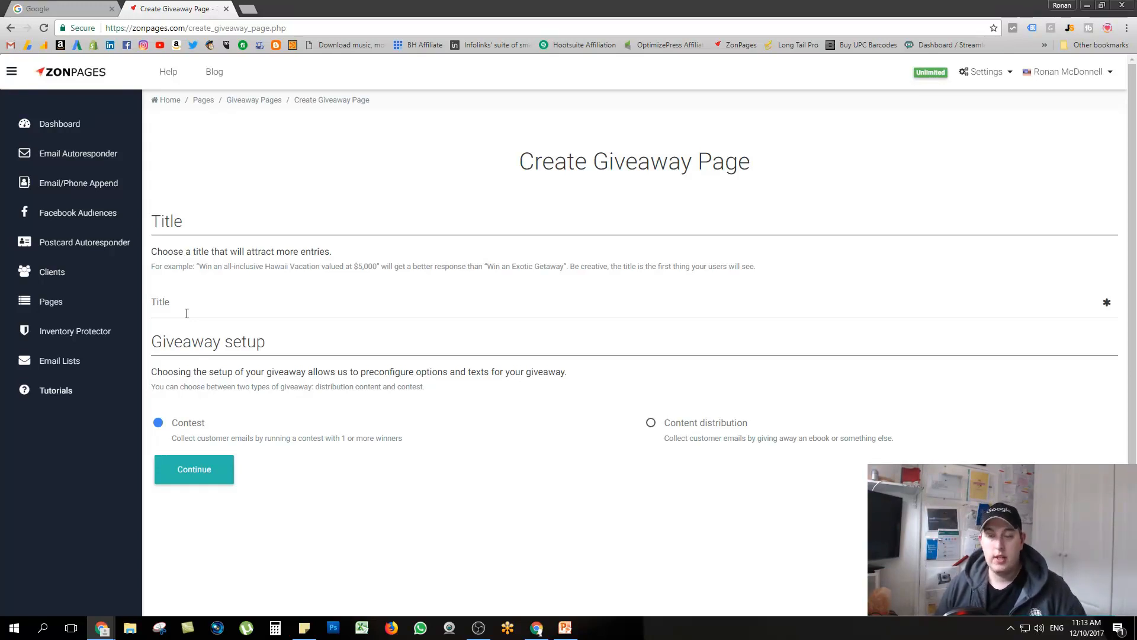
pyautogui.click(186, 313)
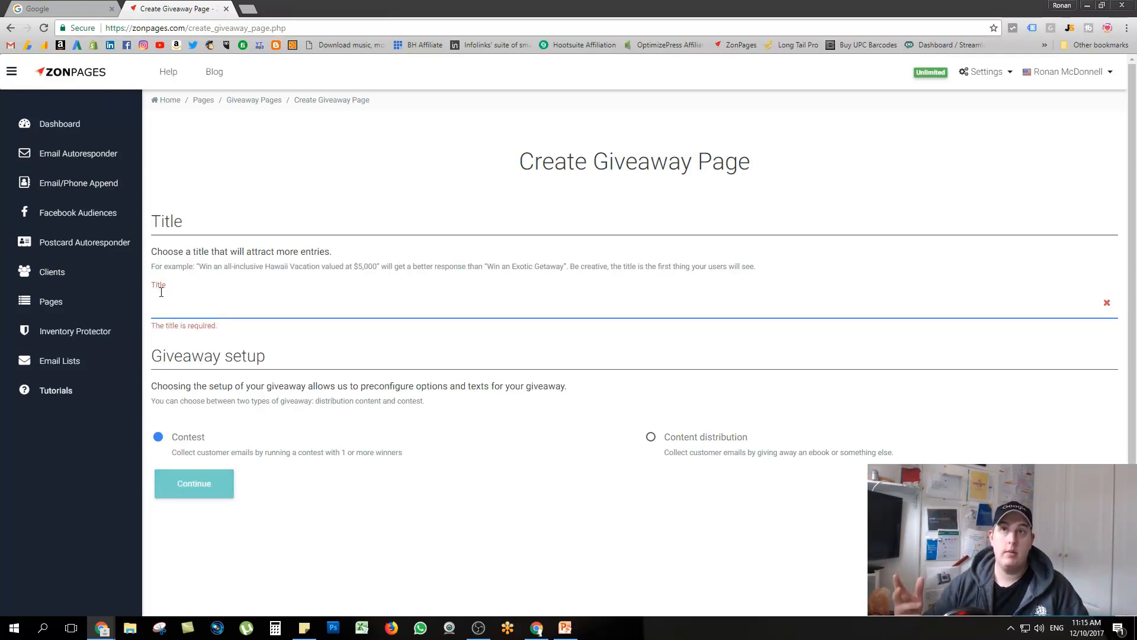
pyautogui.write('Wina ')
pyautogui.write('Full')
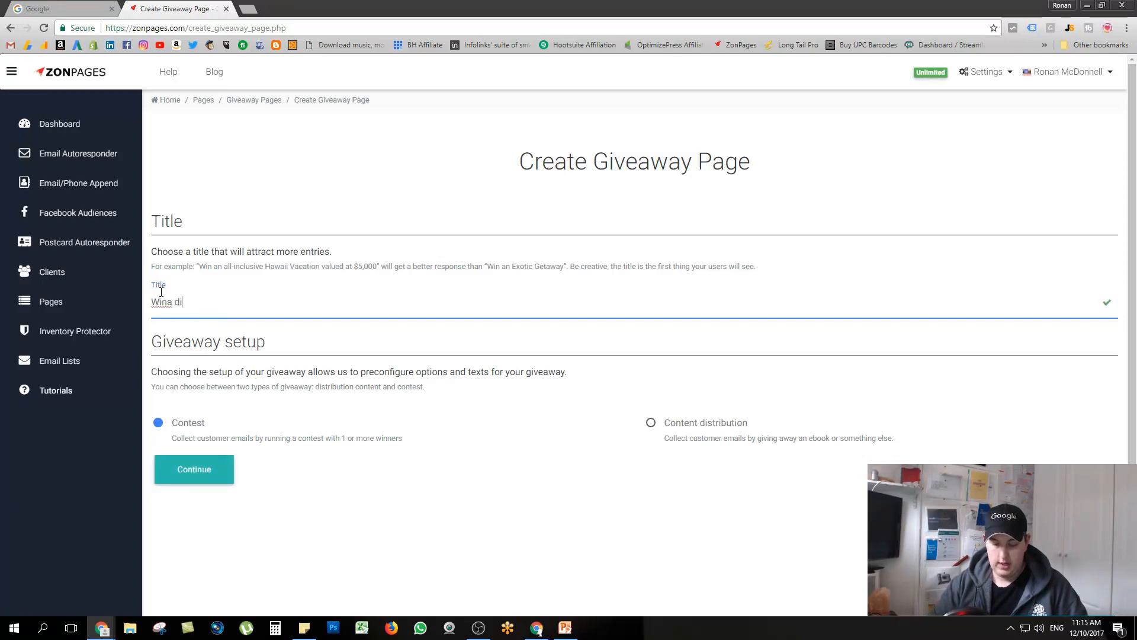
pyautogui.press('BackSpace')
pyautogui.press('BackSpace')
pyautogui.press('BackSpace')
pyautogui.press('BackSpace')
pyautogui.press('BackSpace')
pyautogui.press('BackSpace')
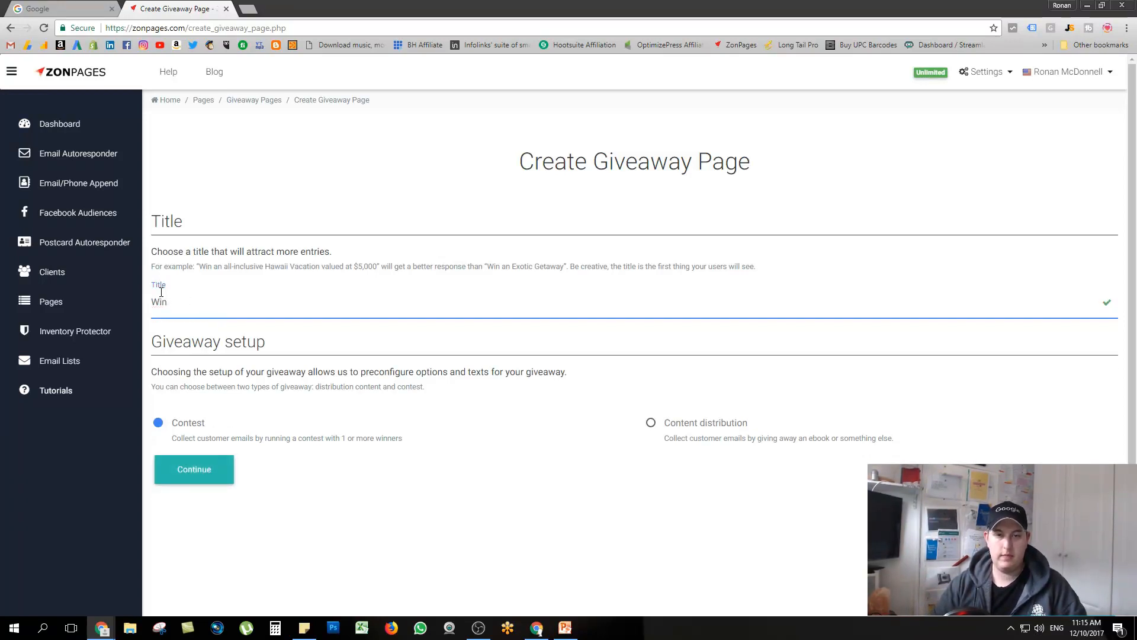
pyautogui.write('a Digital ')
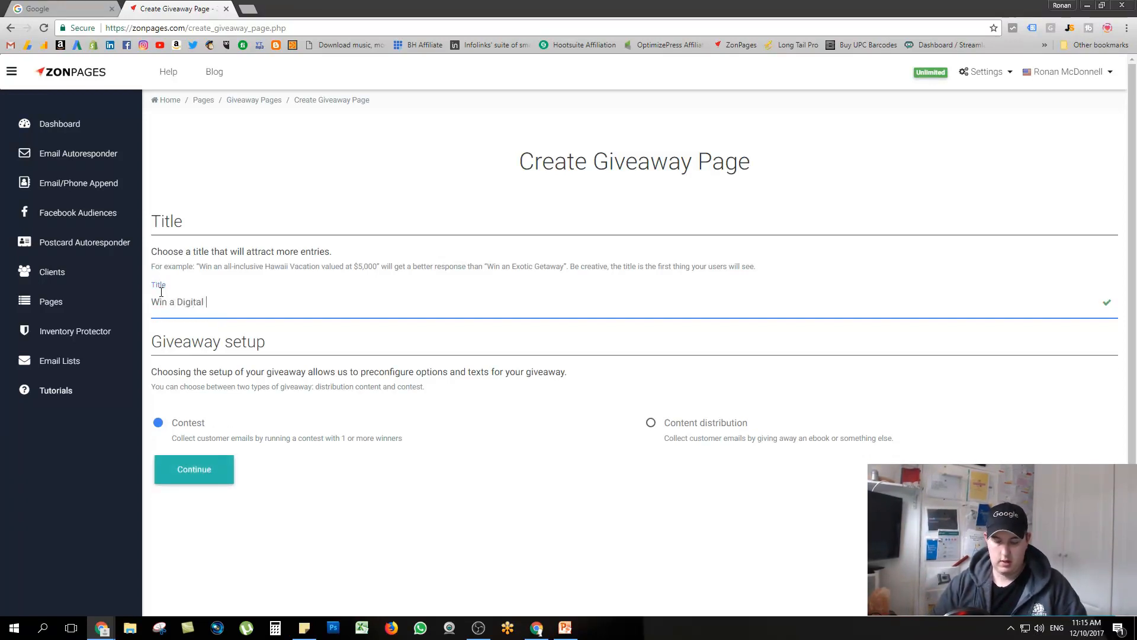
pyautogui.write('Camera wo')
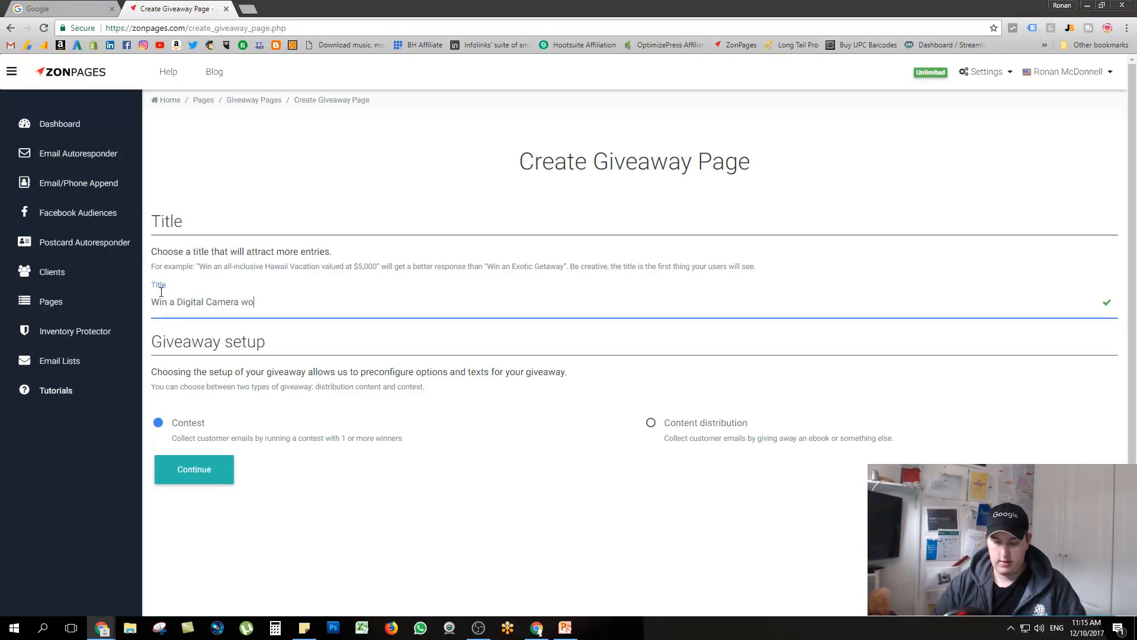
pyautogui.write('rth ')
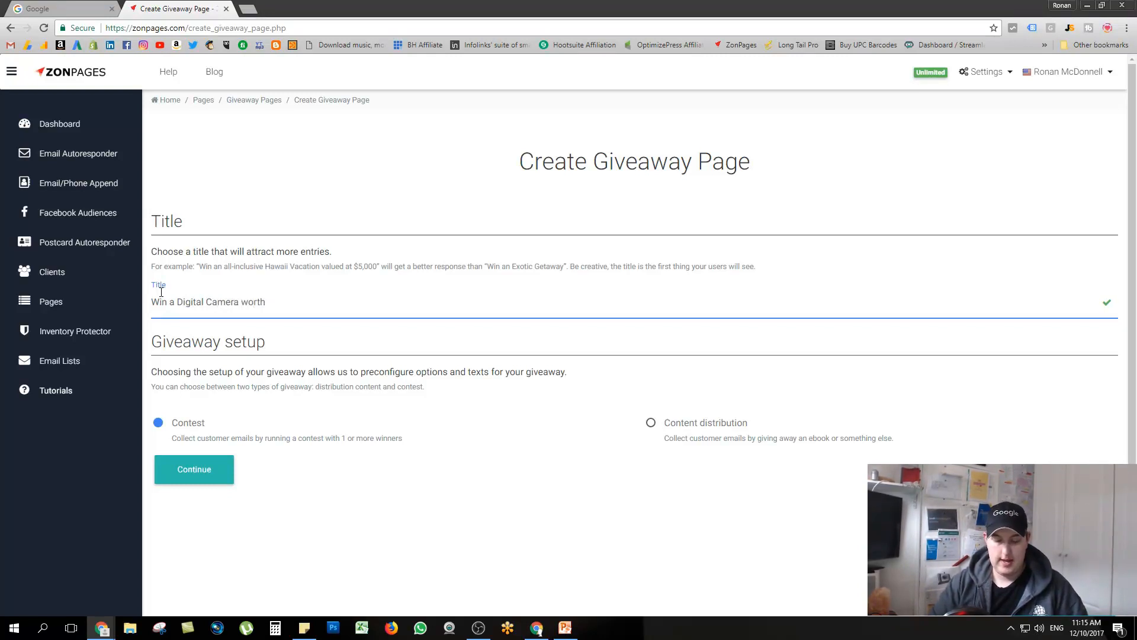
pyautogui.write('$2')
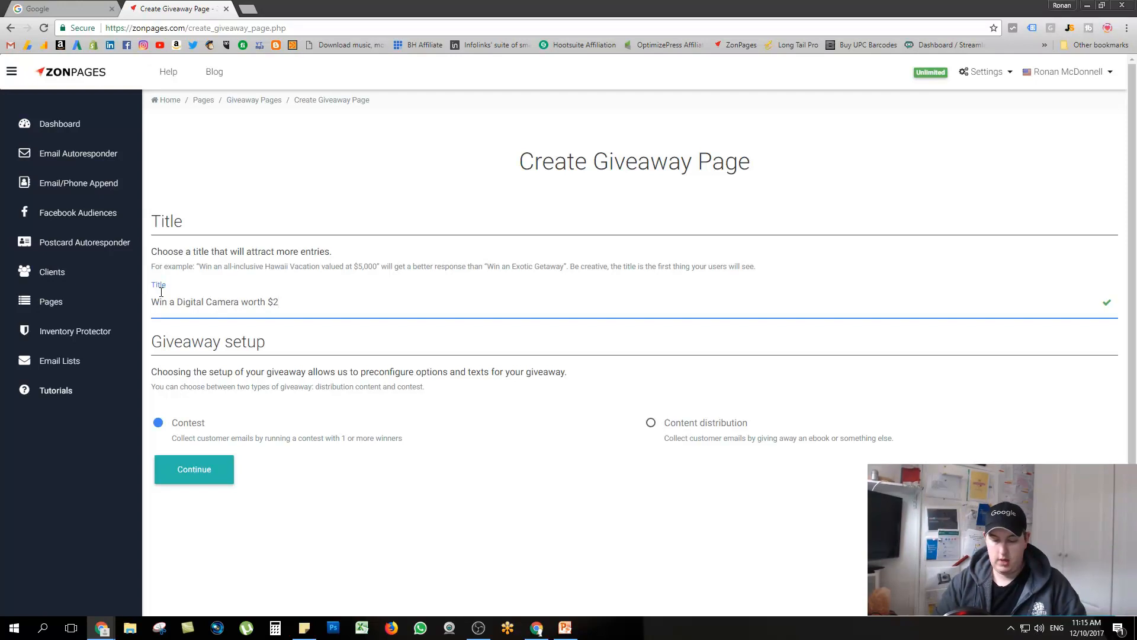
pyautogui.write('50')
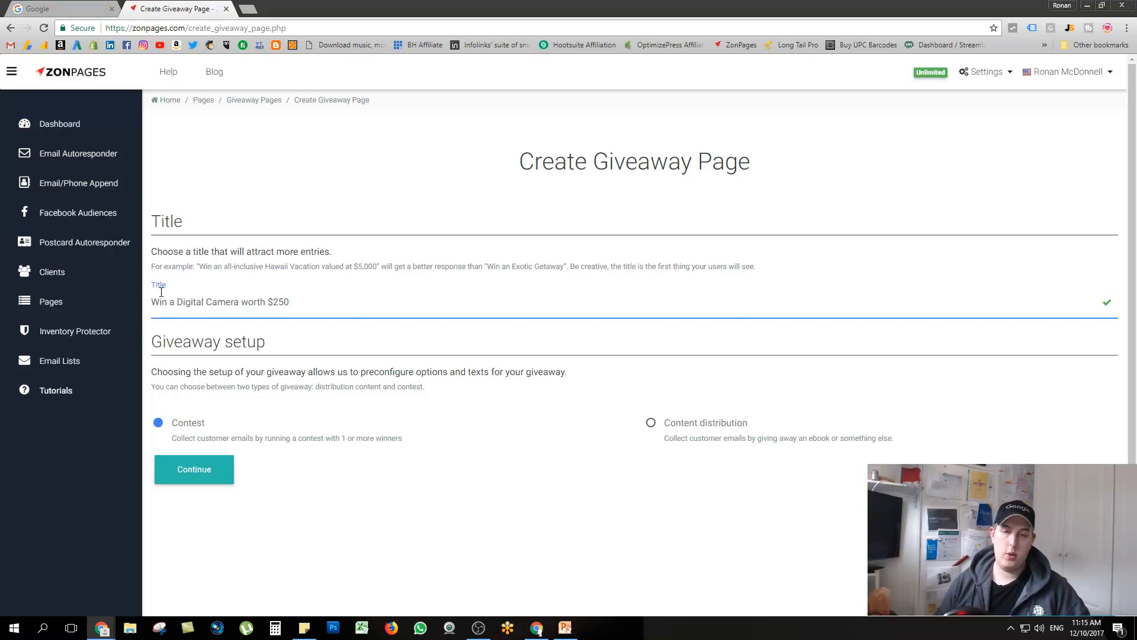
pyautogui.write('this ')
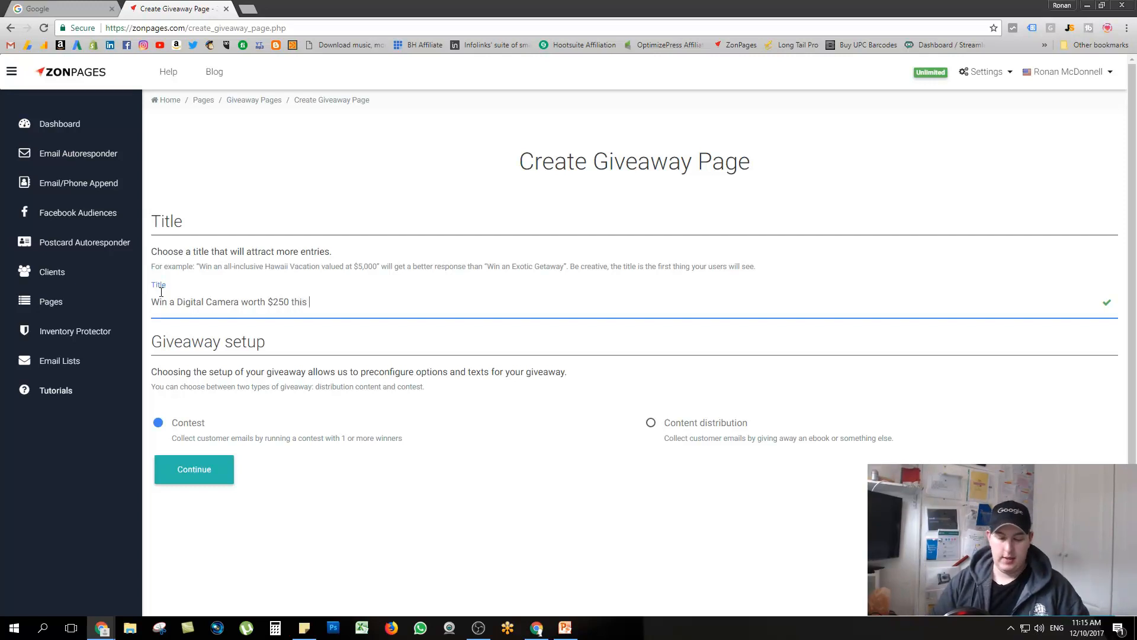
pyautogui.write('Christmas!')
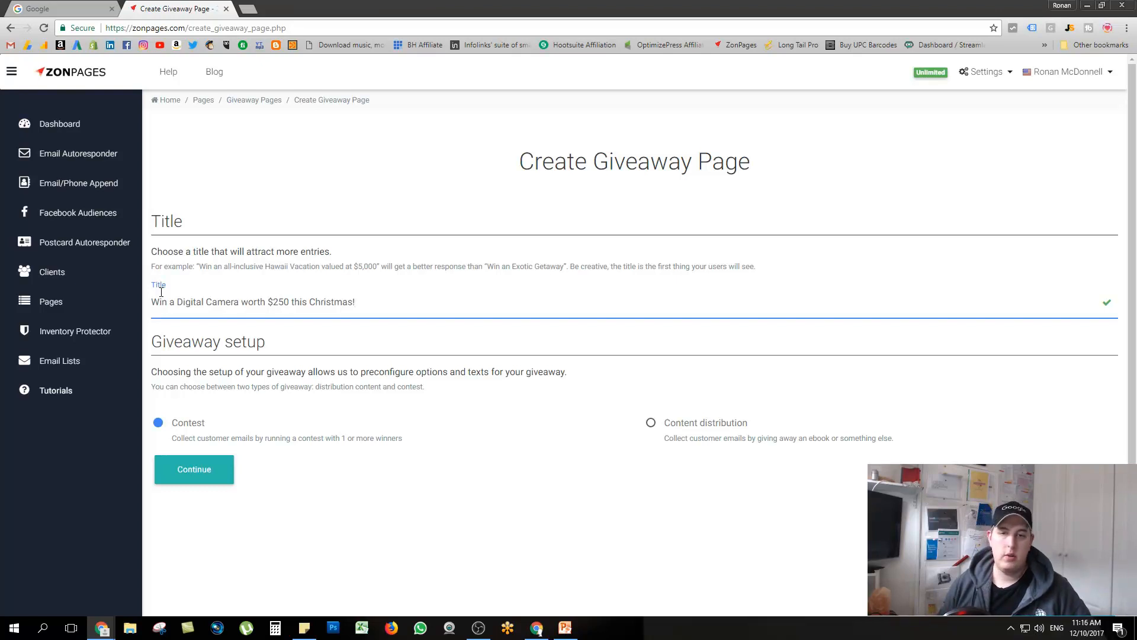
pyautogui.click(202, 341)
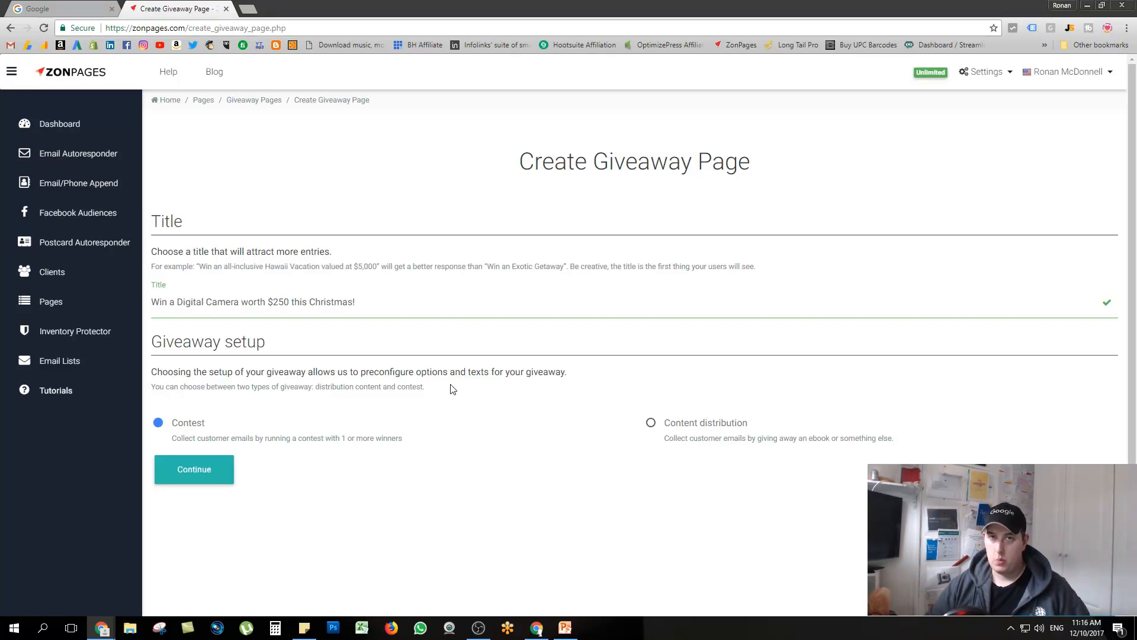
# Set the giveaway setup to Contest and continue to the page's content settings.
pyautogui.click(654, 432)
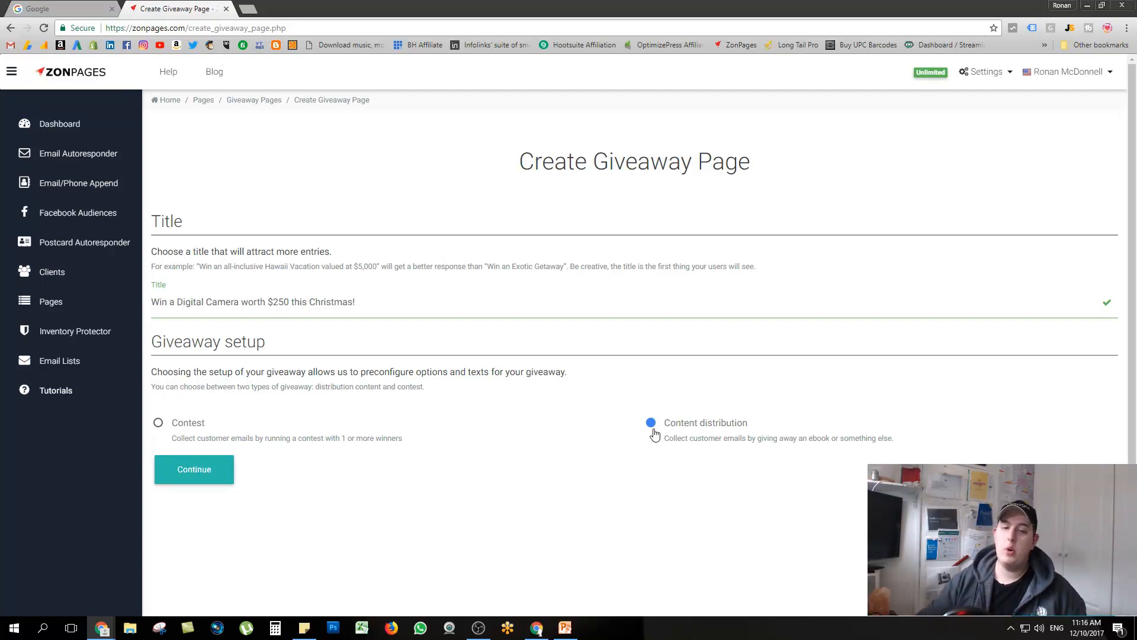
pyautogui.click(159, 430)
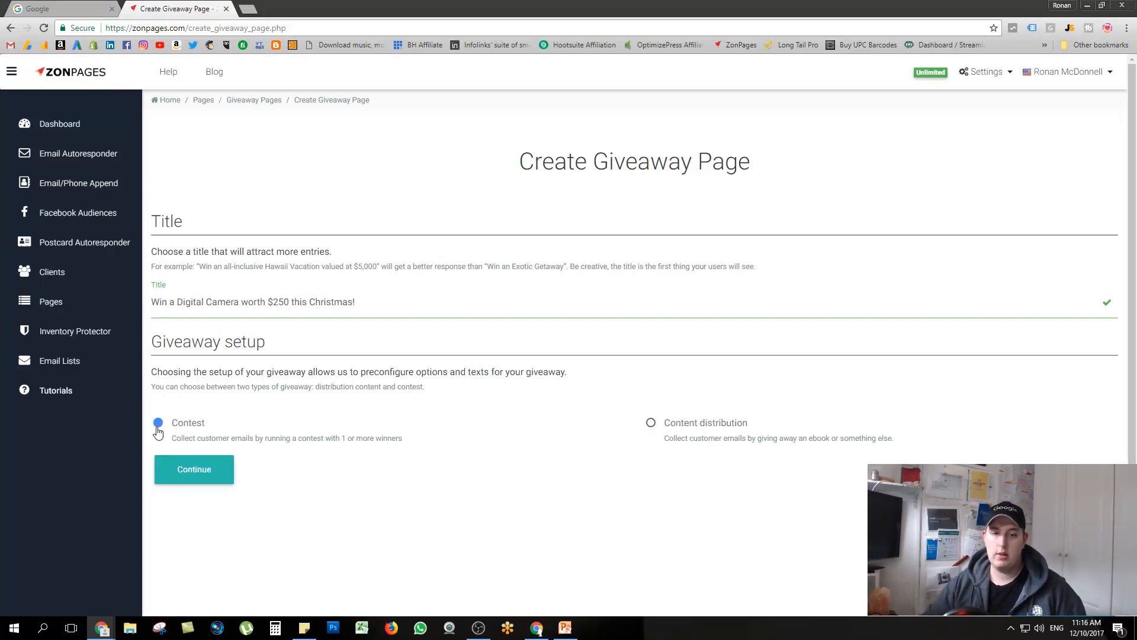
pyautogui.click(175, 463)
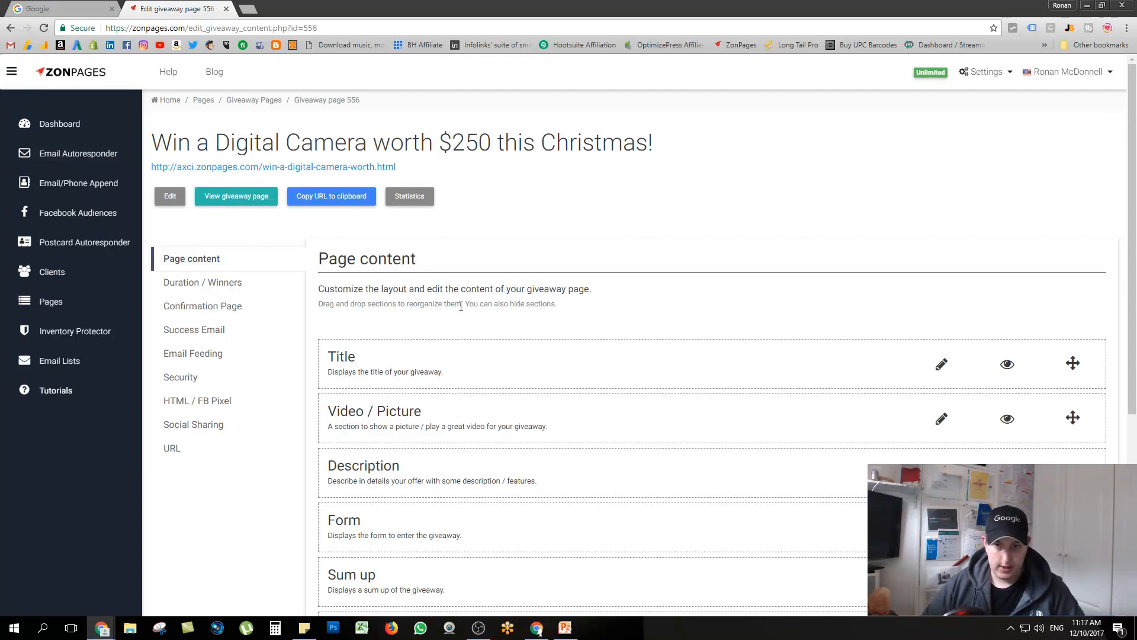
# Upload the camera picture to the giveaway's Video / Picture section and return to the page content overview.
pyautogui.scroll(-1, 462, 307)
pyautogui.scroll(-1, 464, 312)
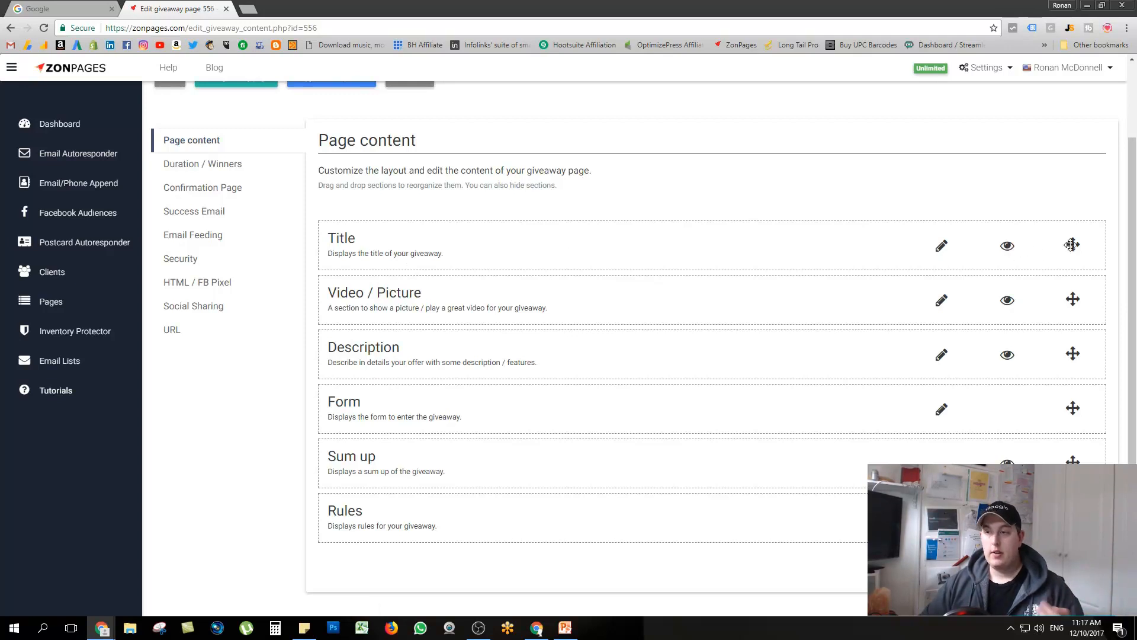
pyautogui.moveTo(1073, 244)
pyautogui.mouseDown()
pyautogui.moveTo(1070, 308)
pyautogui.moveTo(1073, 243)
pyautogui.mouseUp()
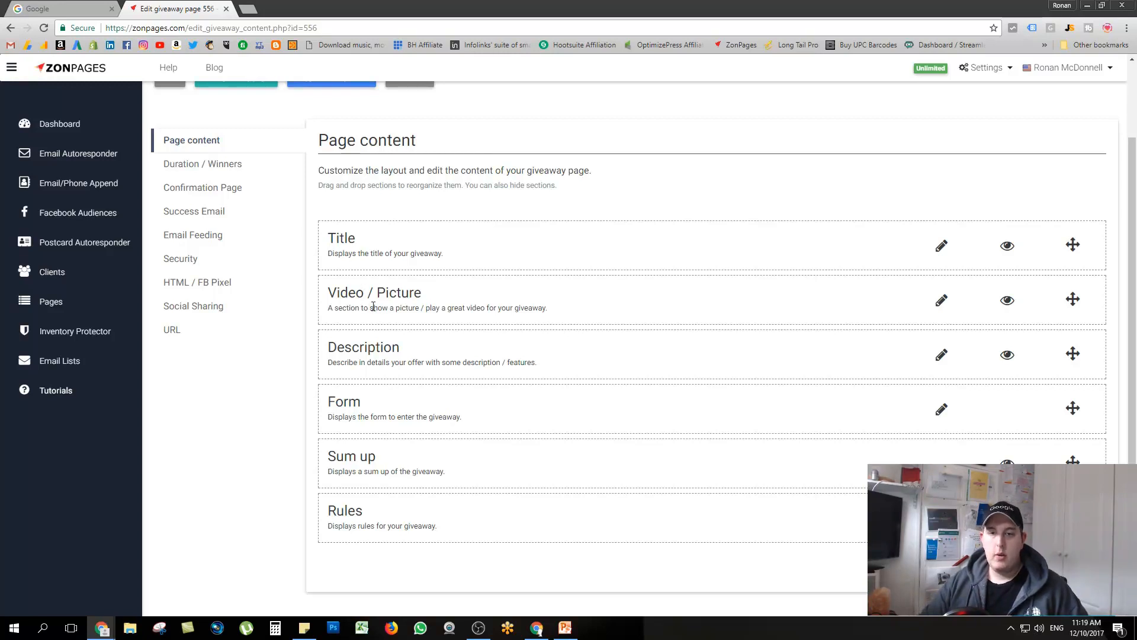
pyautogui.click(943, 303)
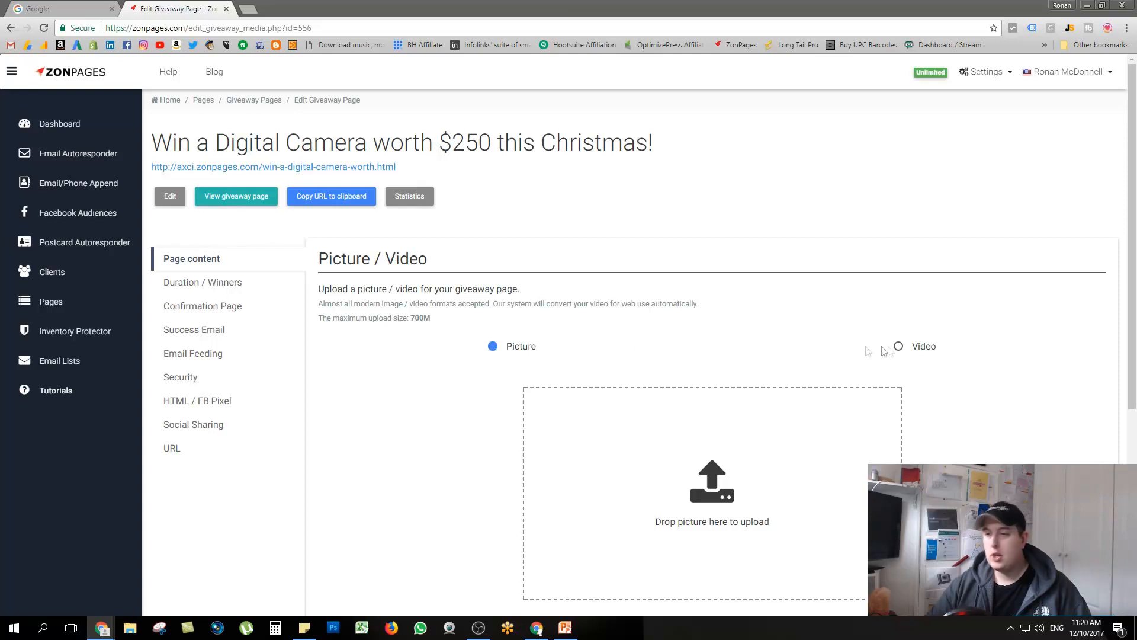
pyautogui.scroll(-1, 678, 465)
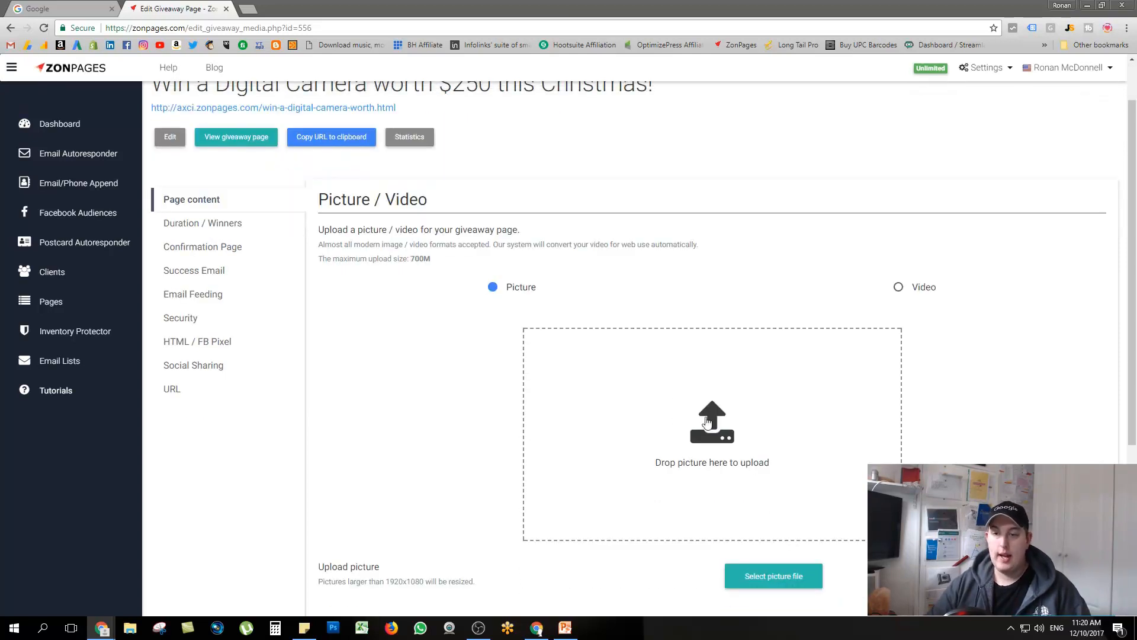
pyautogui.click(706, 421)
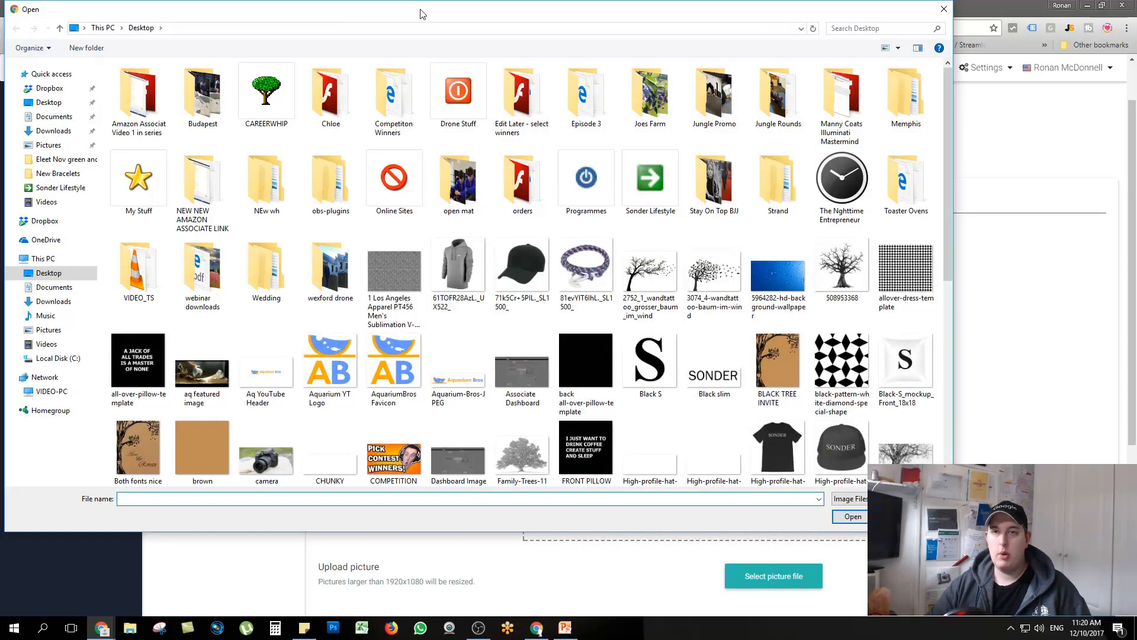
pyautogui.press('Escape')
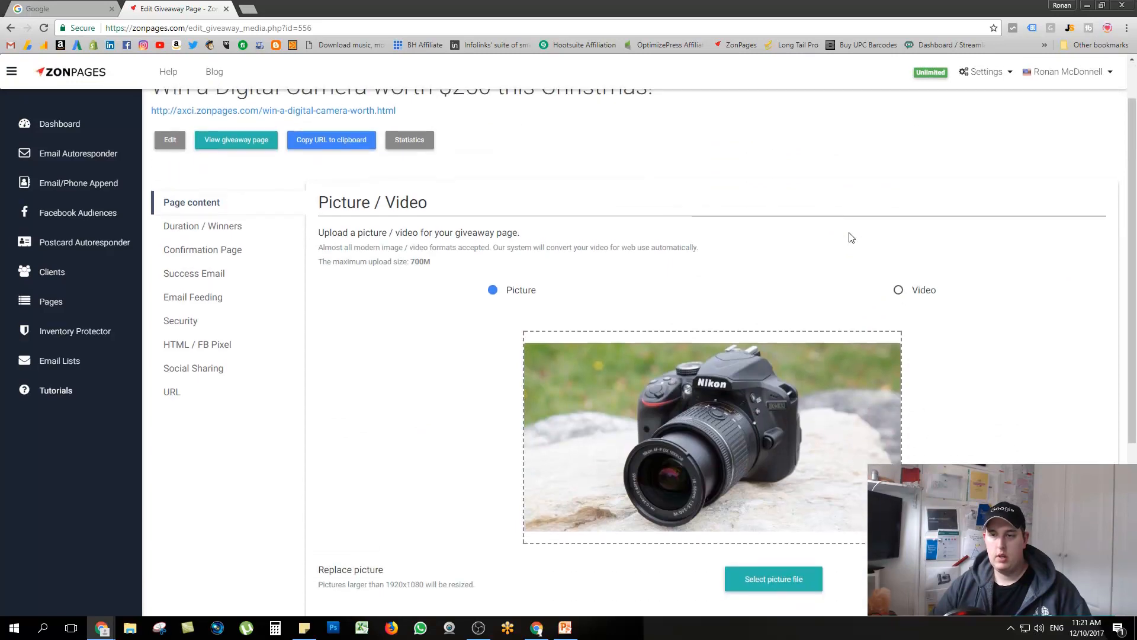
pyautogui.scroll(-1, 851, 238)
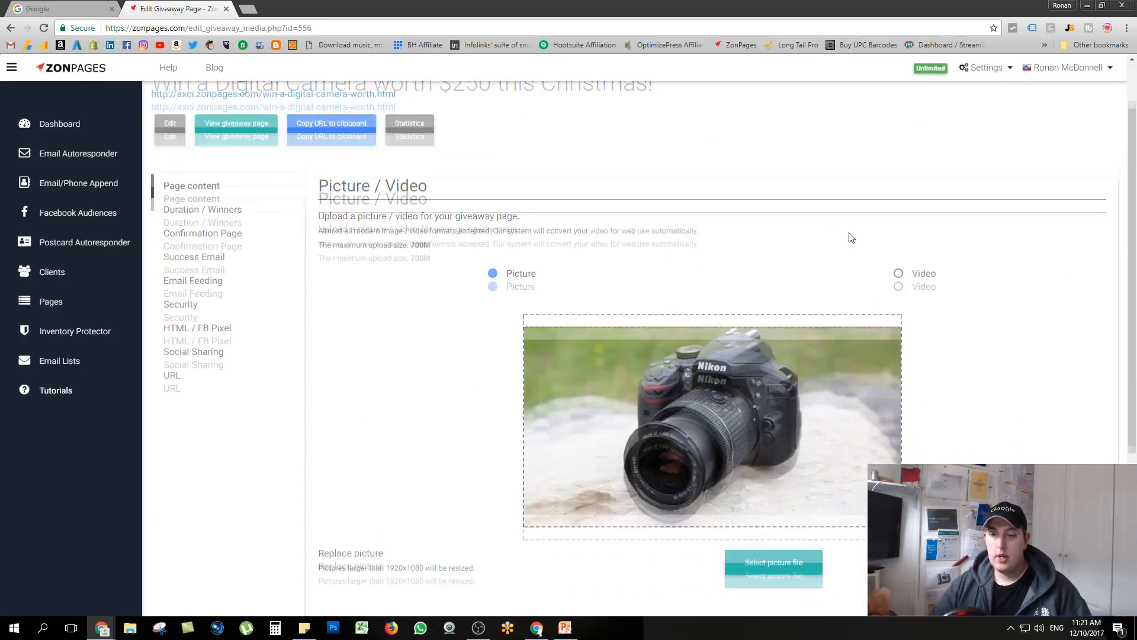
pyautogui.scroll(-2, 851, 237)
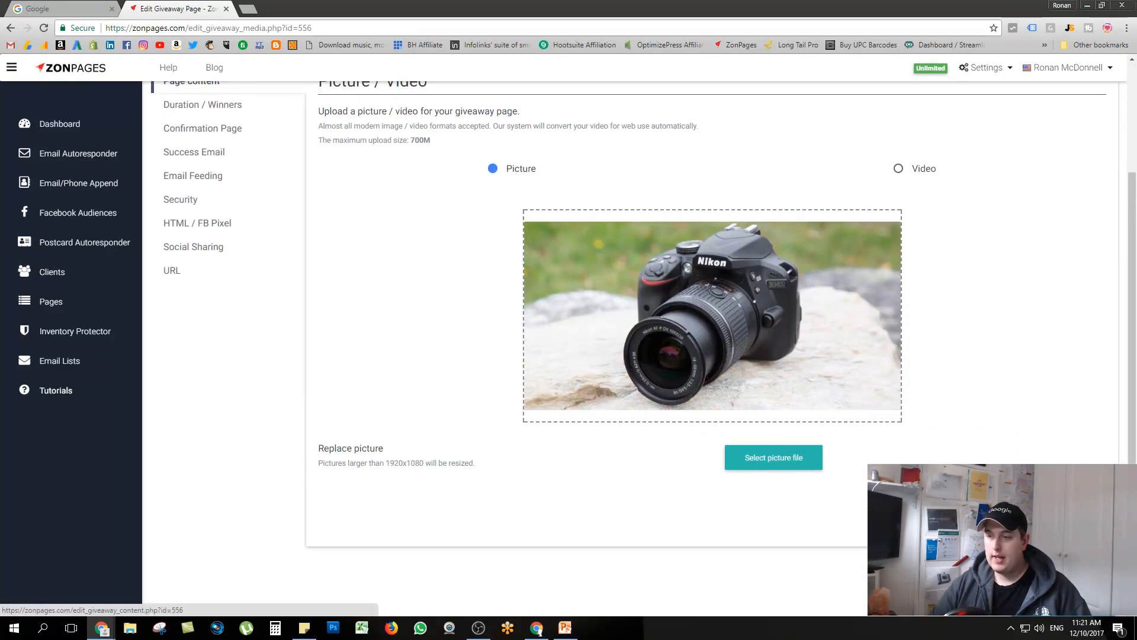
pyautogui.click(1060, 511)
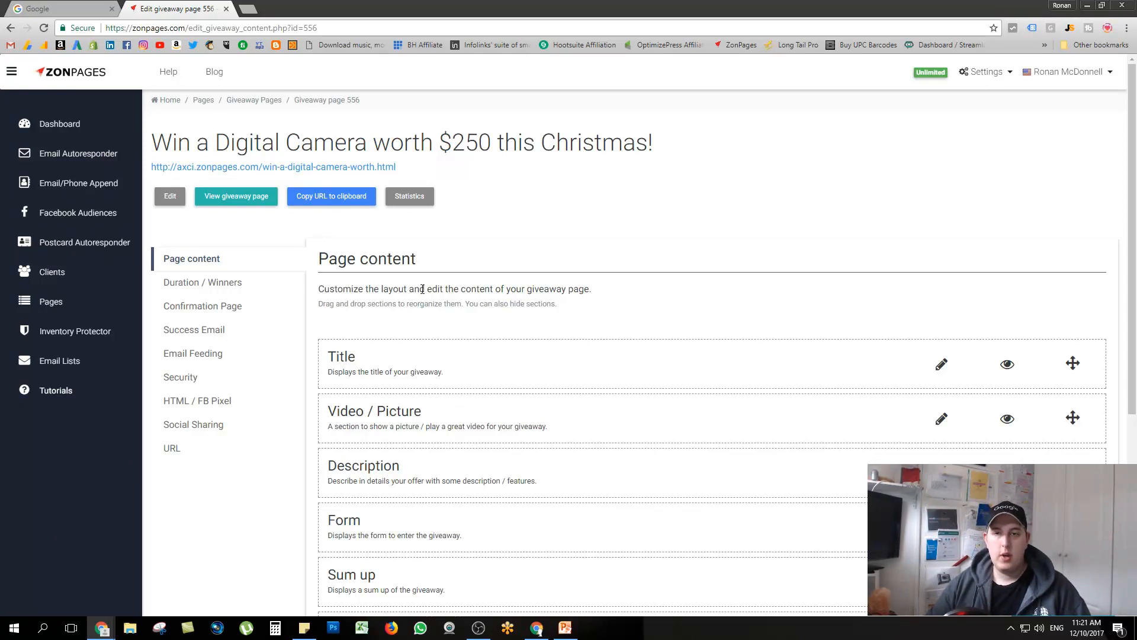
# View the live giveaway page to check its title and picture, and return to the editor.
pyautogui.click(250, 202)
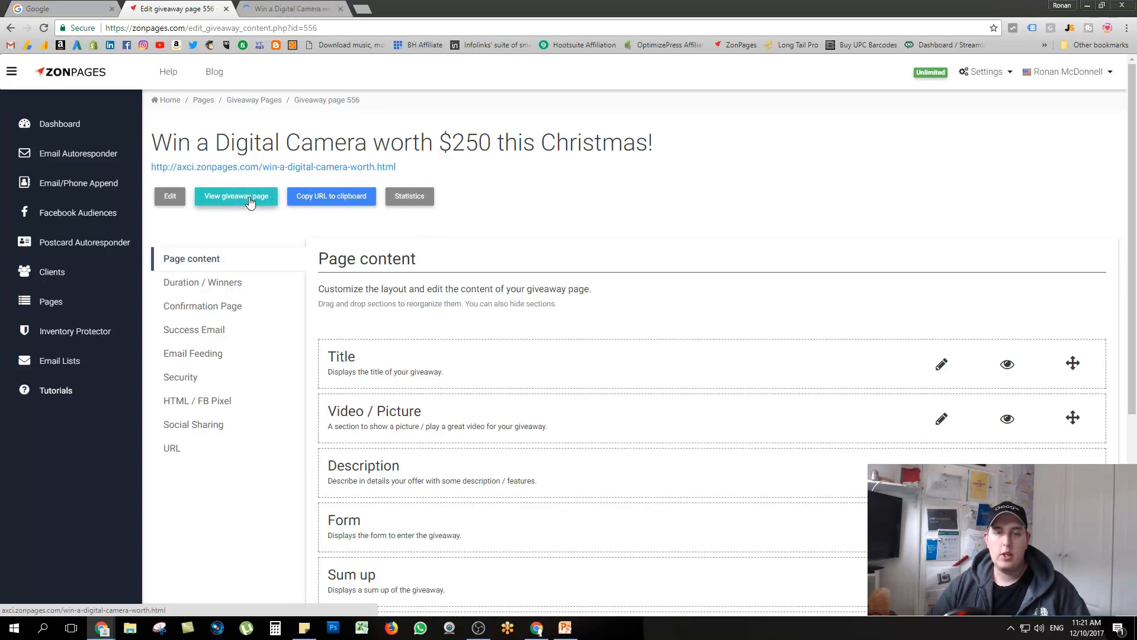
pyautogui.click(289, 8)
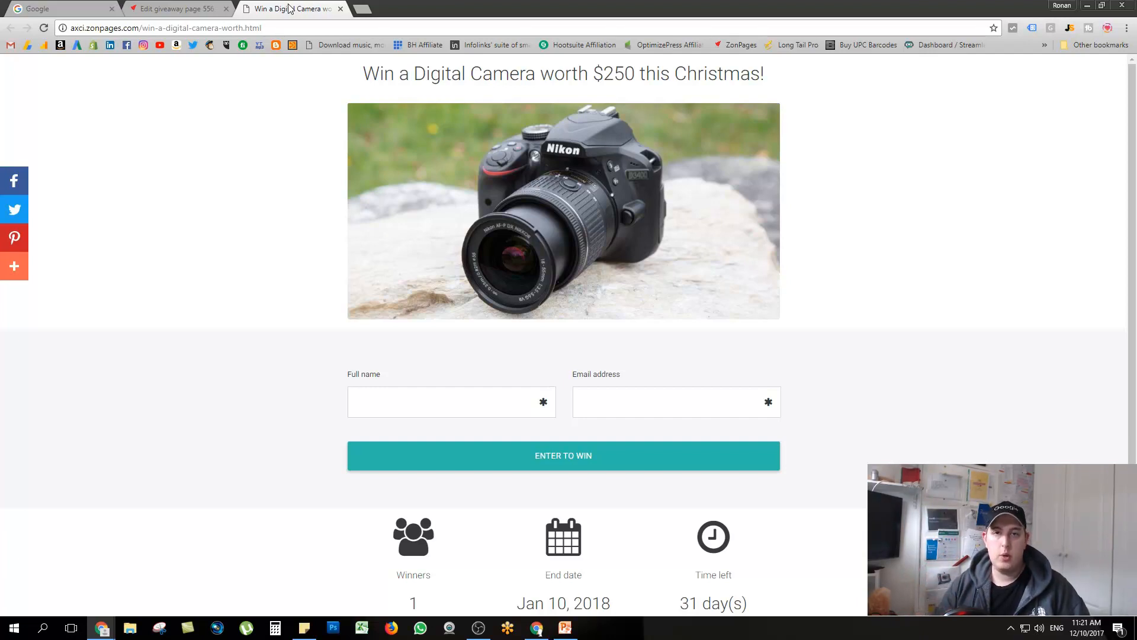
pyautogui.click(175, 8)
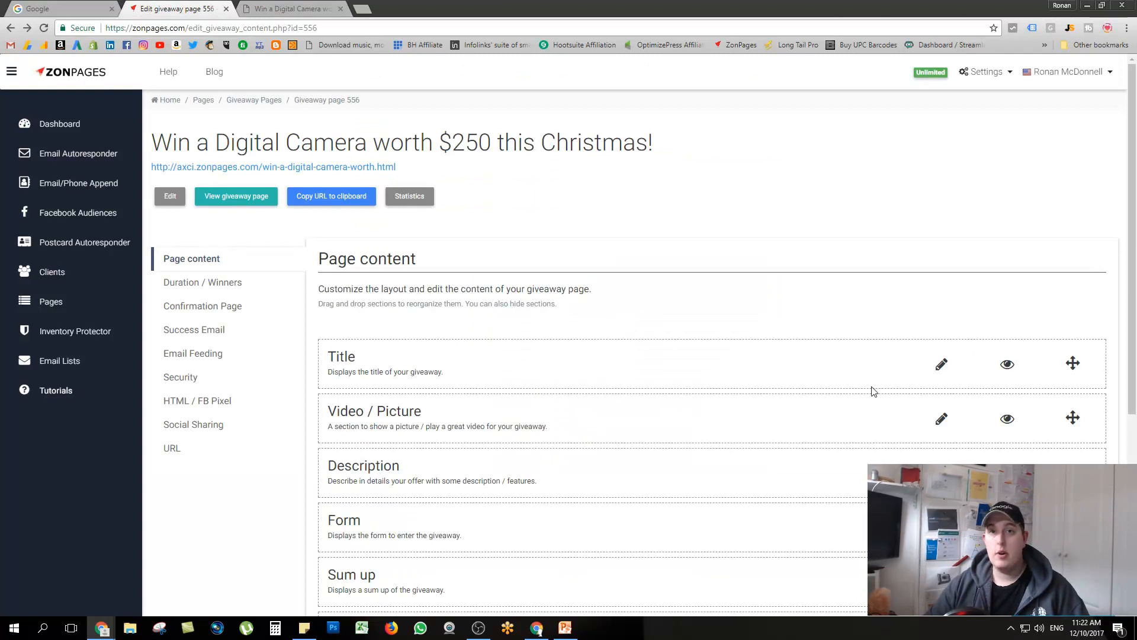
# Write the giveaway description "This Christmas we are giving away 5 of our Digital camera's each worth $250." and return to the page content overview.
pyautogui.scroll(-1, 877, 385)
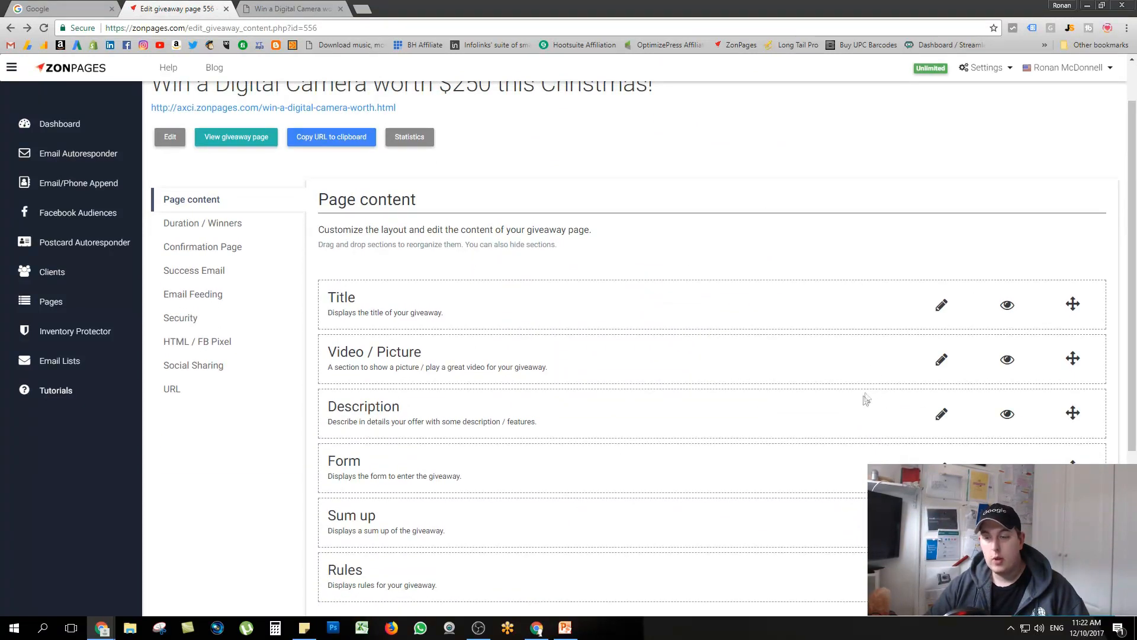
pyautogui.click(939, 418)
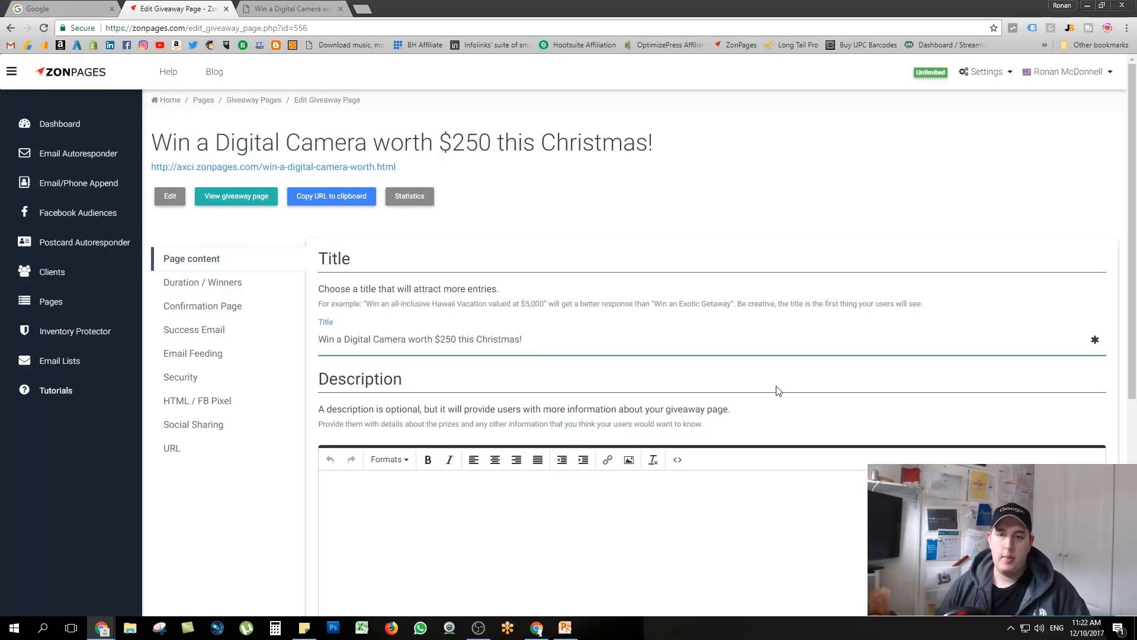
pyautogui.click(569, 341)
pyautogui.scroll(-2, 568, 338)
pyautogui.click(468, 393)
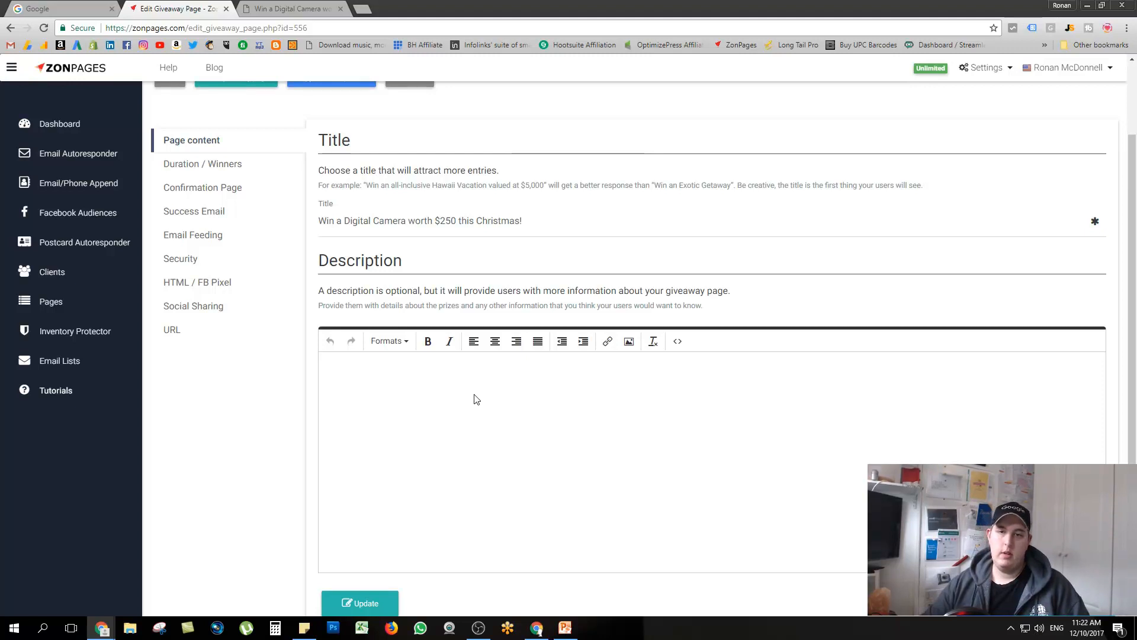
pyautogui.write('This ')
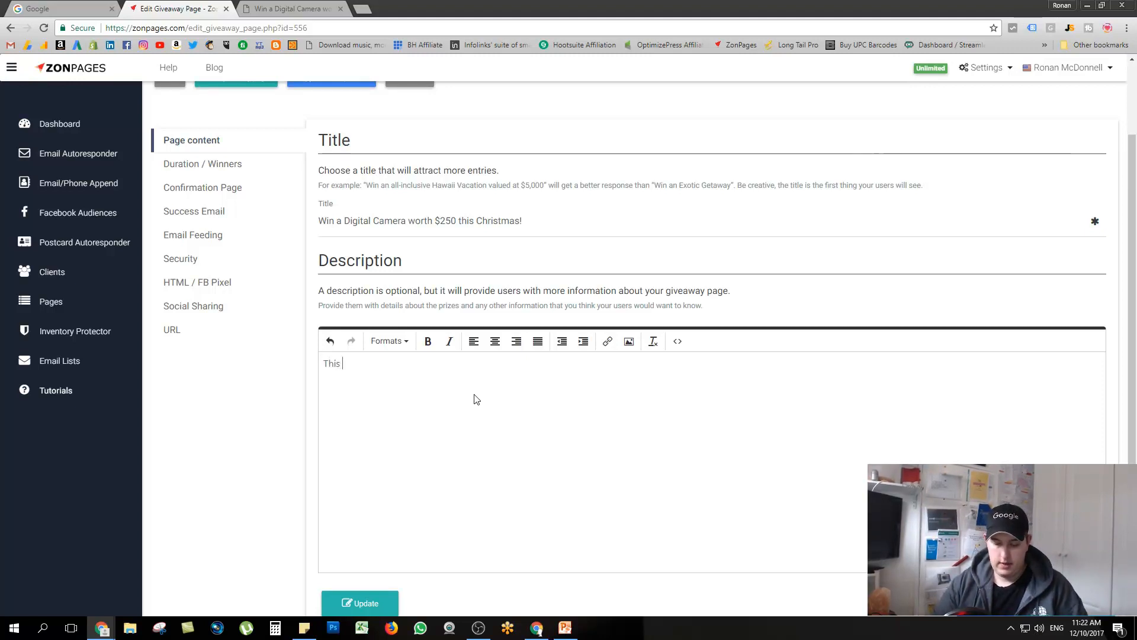
pyautogui.write('Christams ')
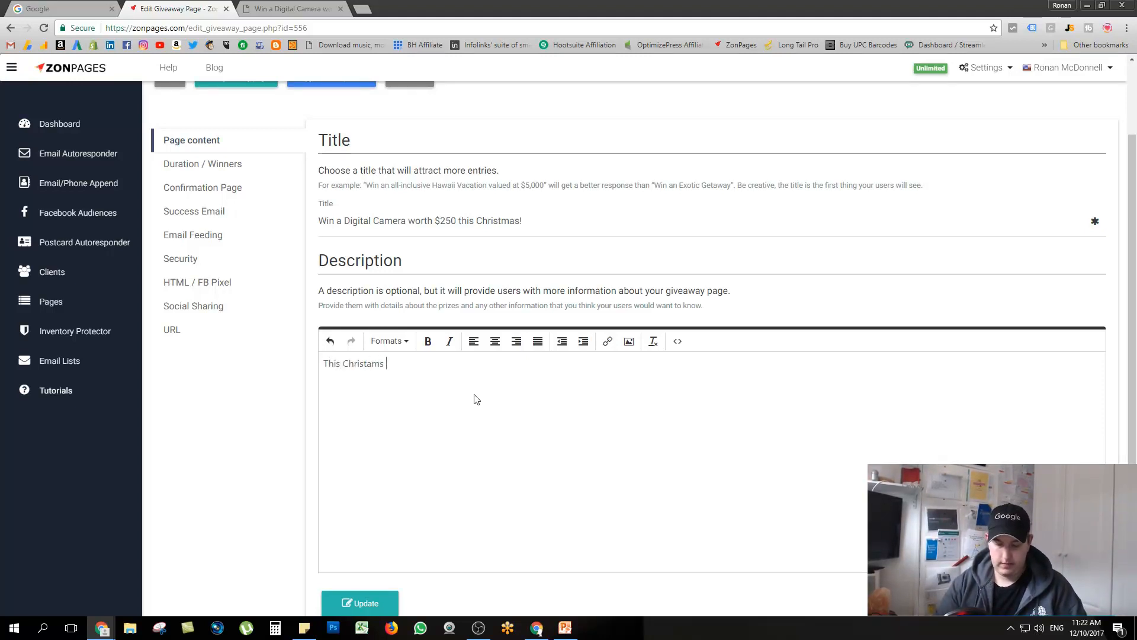
pyautogui.write('we are gi')
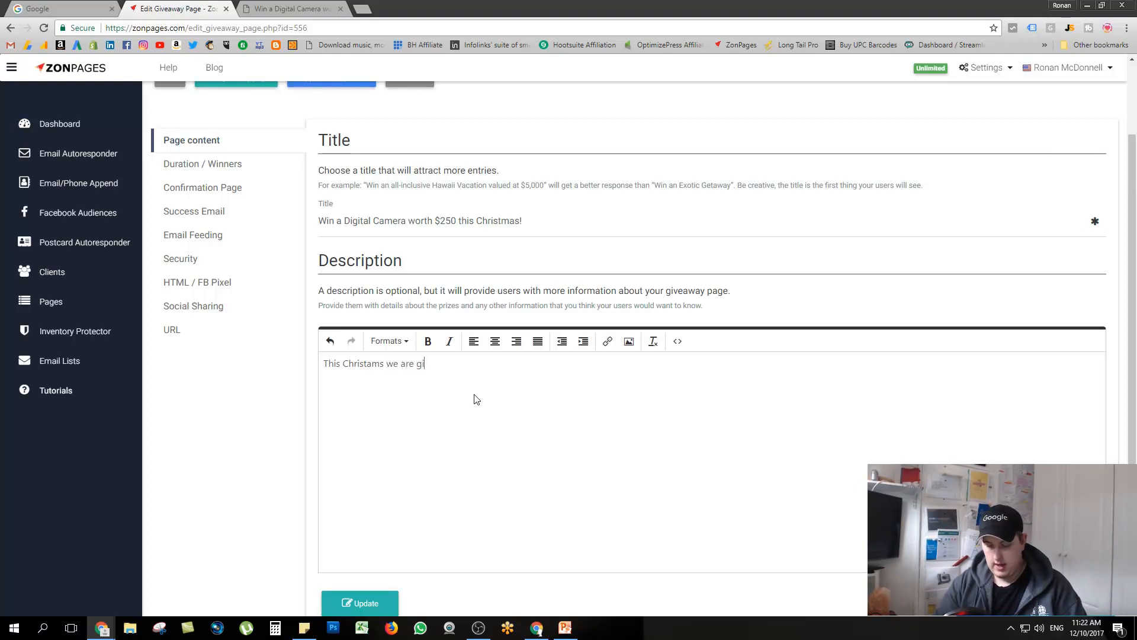
pyautogui.write('ving away ')
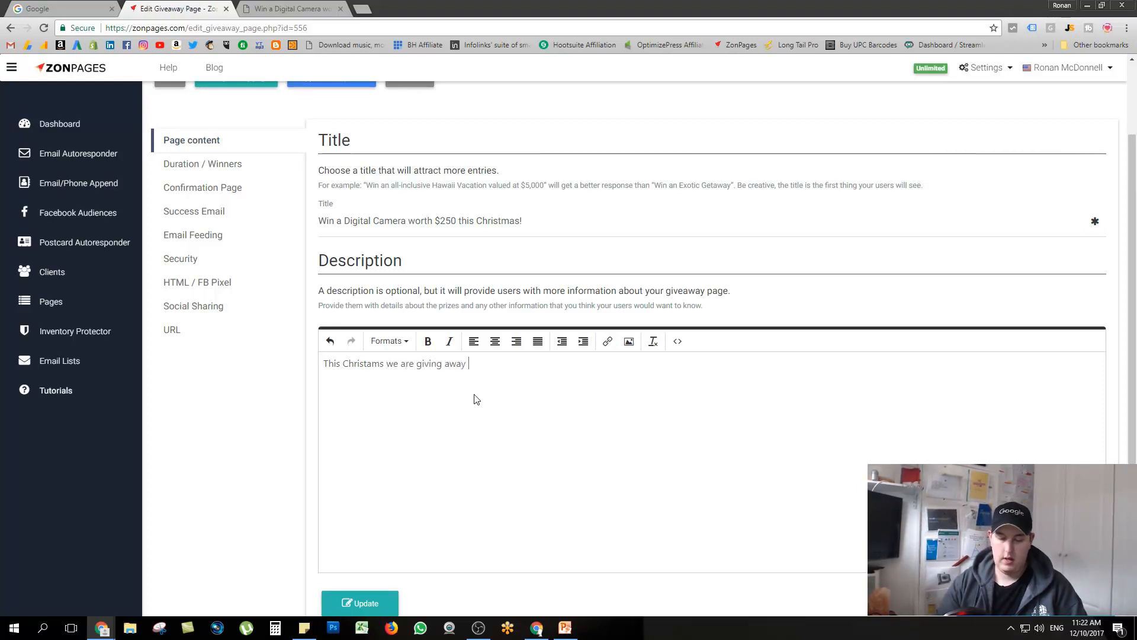
pyautogui.write('5 ')
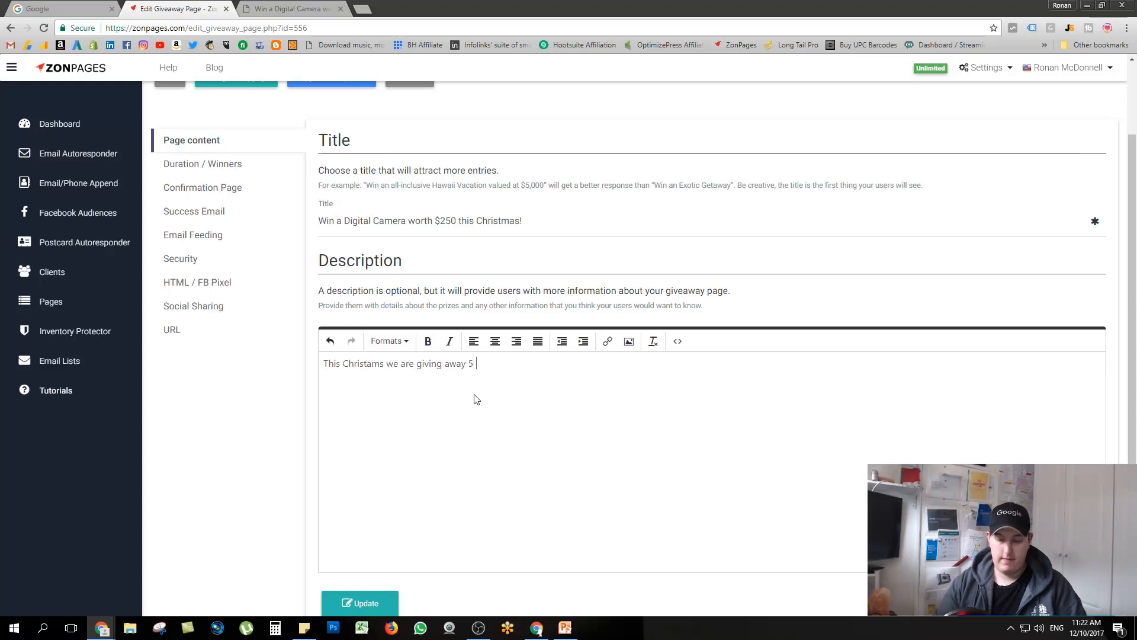
pyautogui.write('of our')
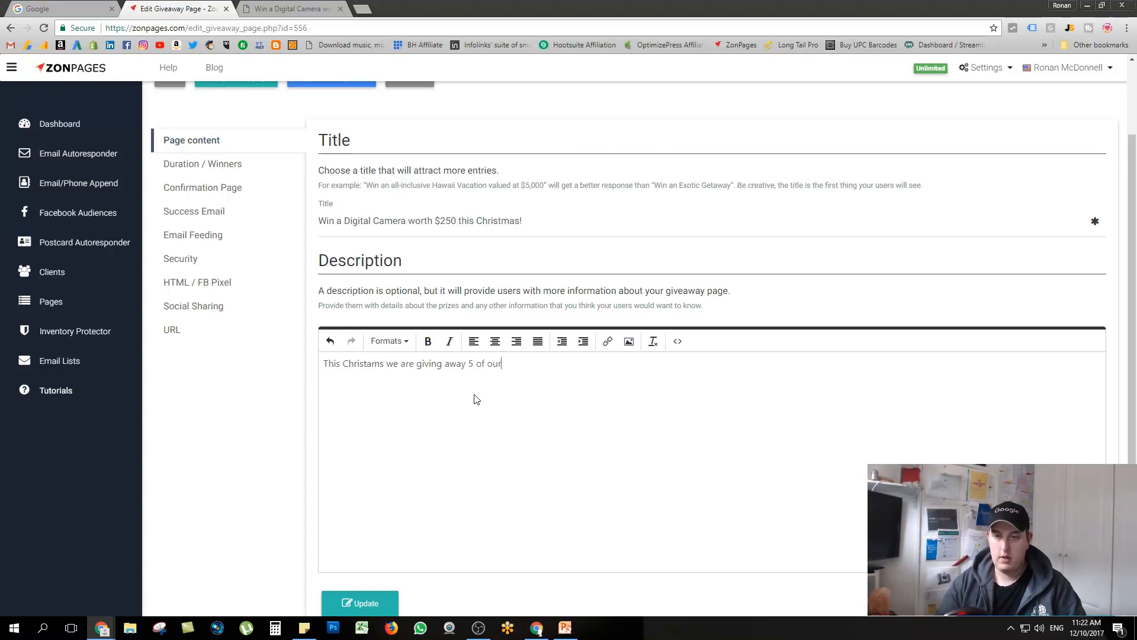
pyautogui.write(' Digita')
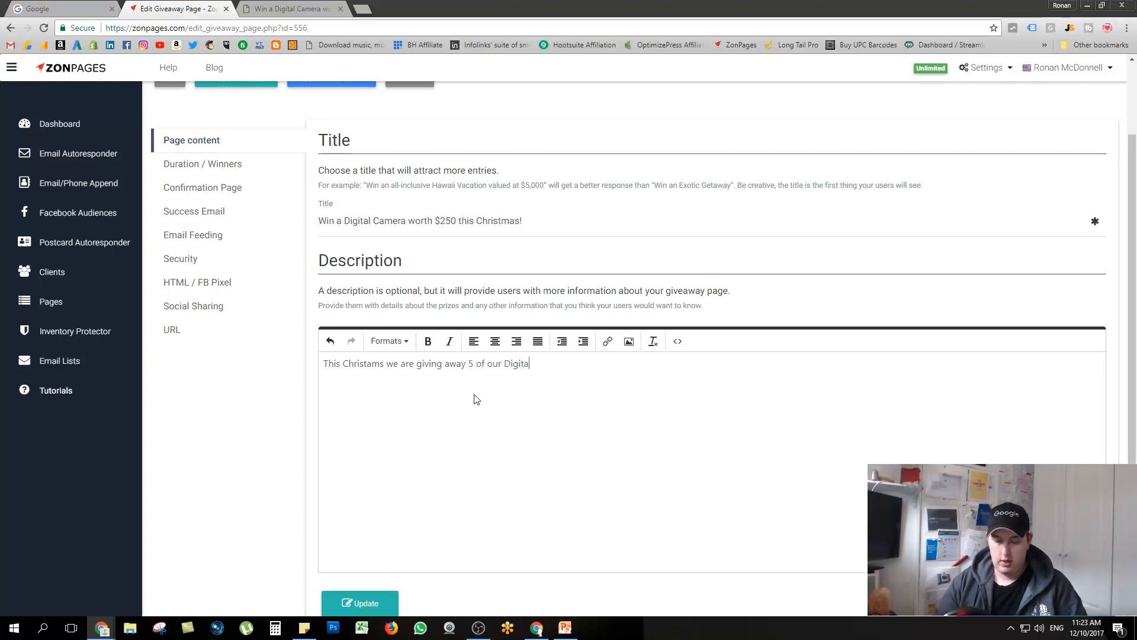
pyautogui.write('l camera')
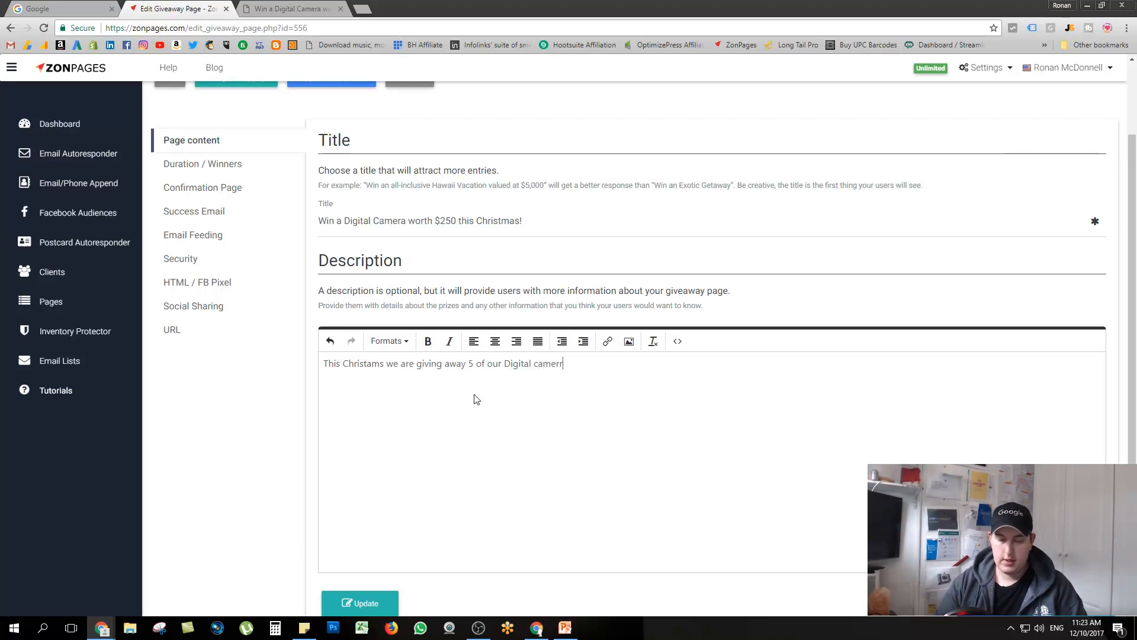
pyautogui.write("'s each worth")
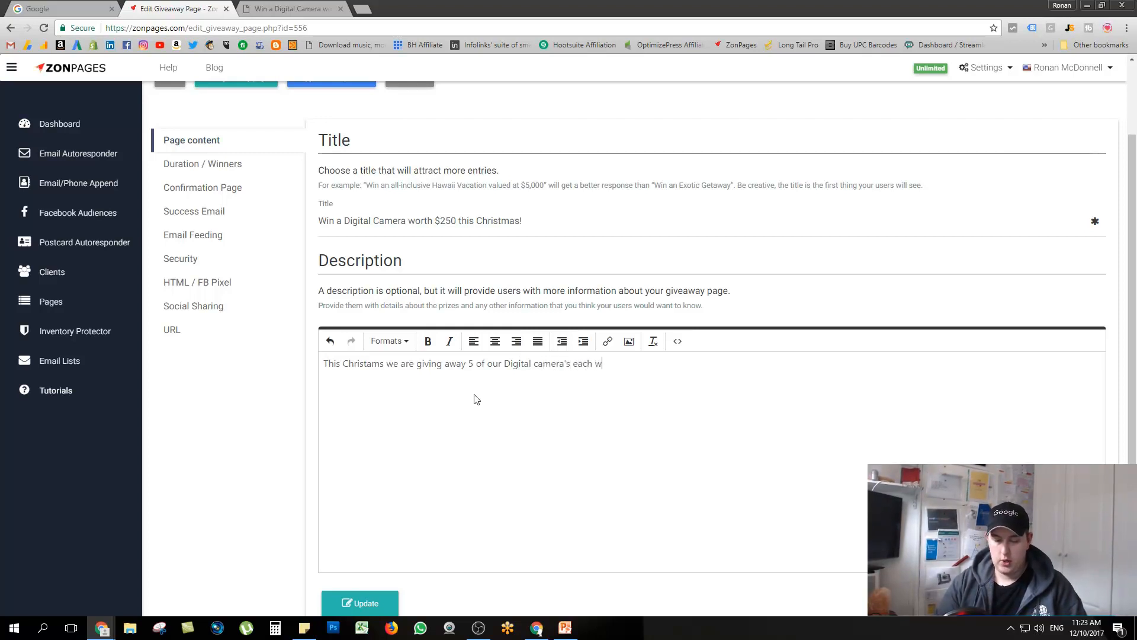
pyautogui.write(' $250.')
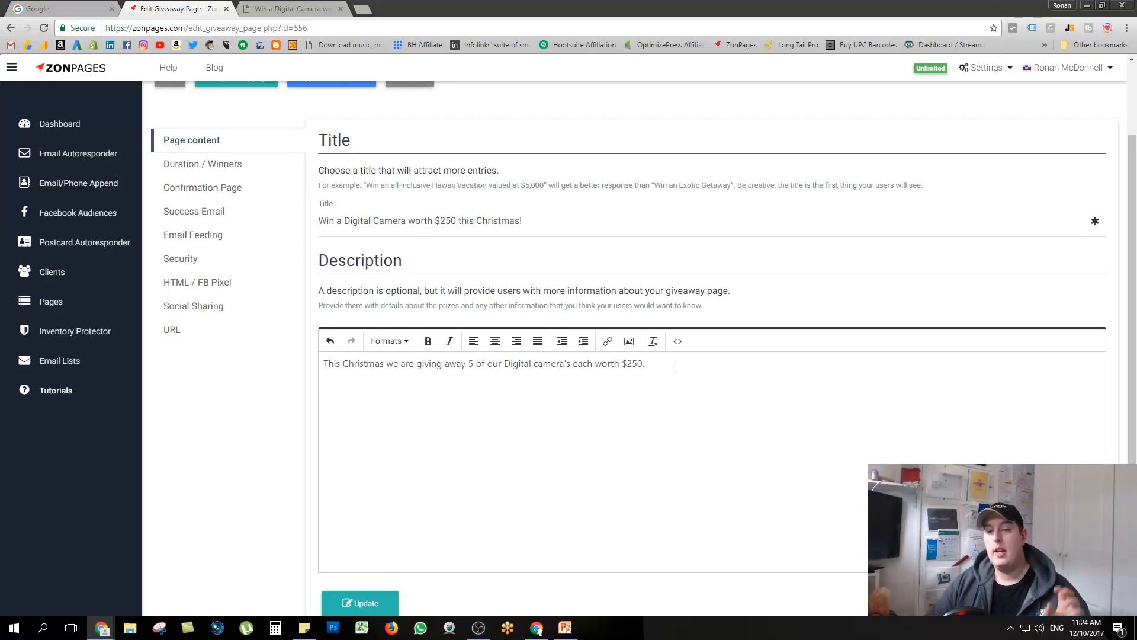
pyautogui.scroll(-1, 674, 367)
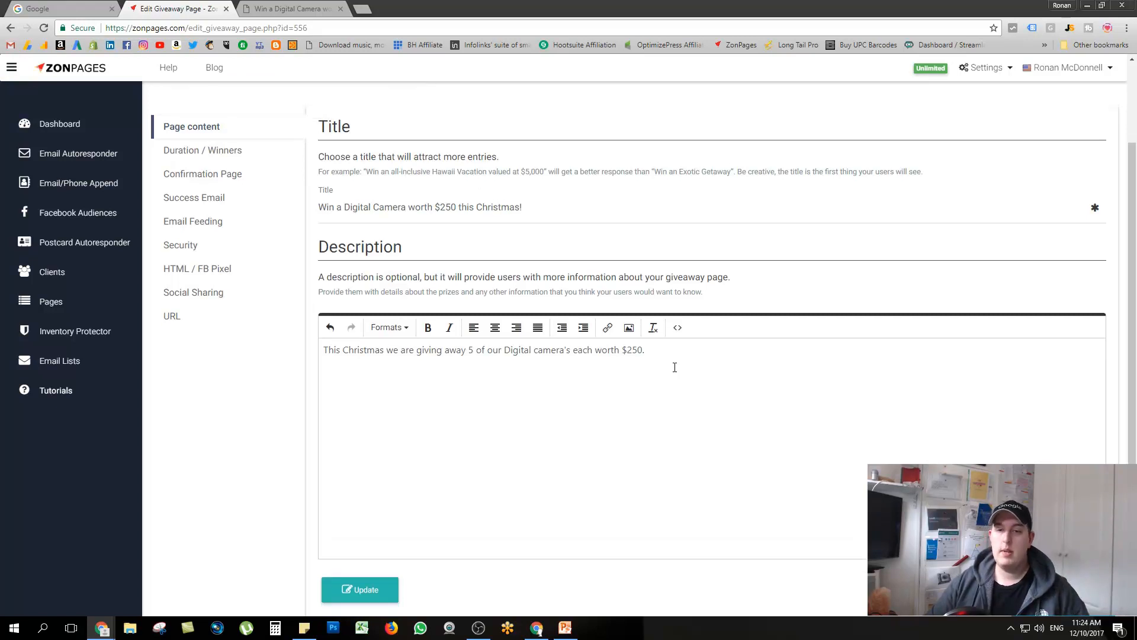
pyautogui.scroll(-2, 675, 367)
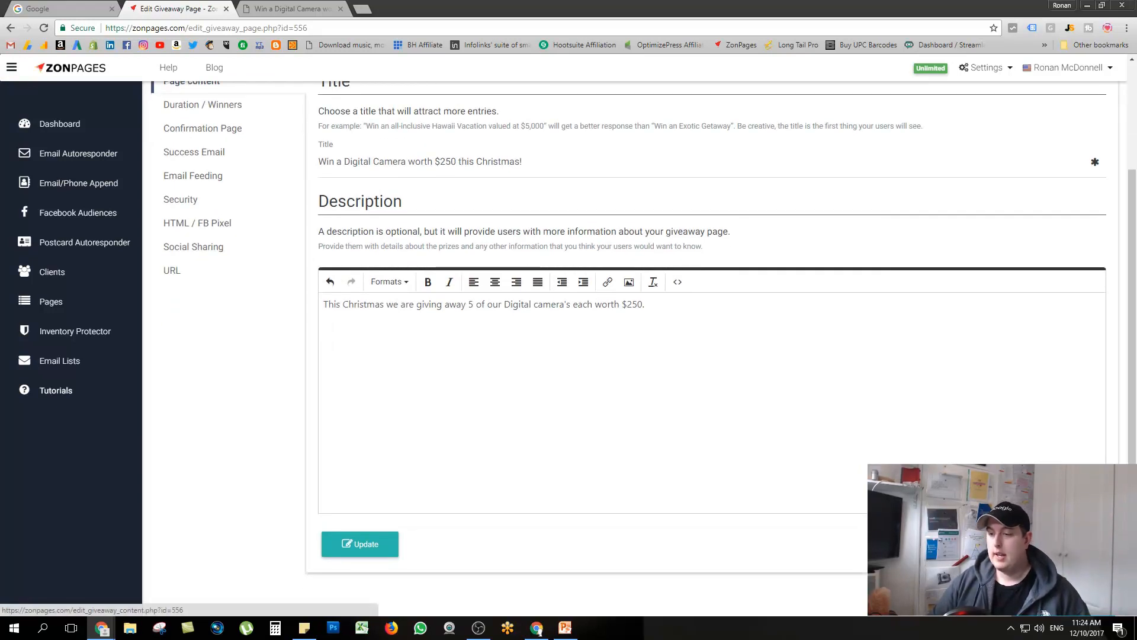
pyautogui.click(192, 85)
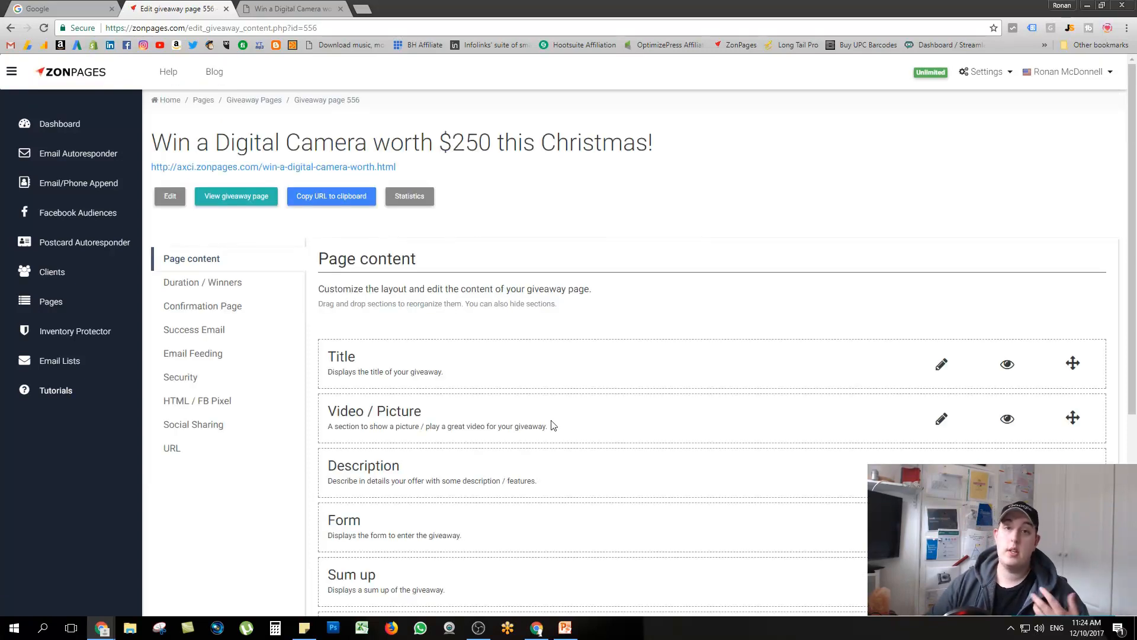
# Review the Form section's button text and background color options, and return to the page content overview.
pyautogui.scroll(-3, 551, 425)
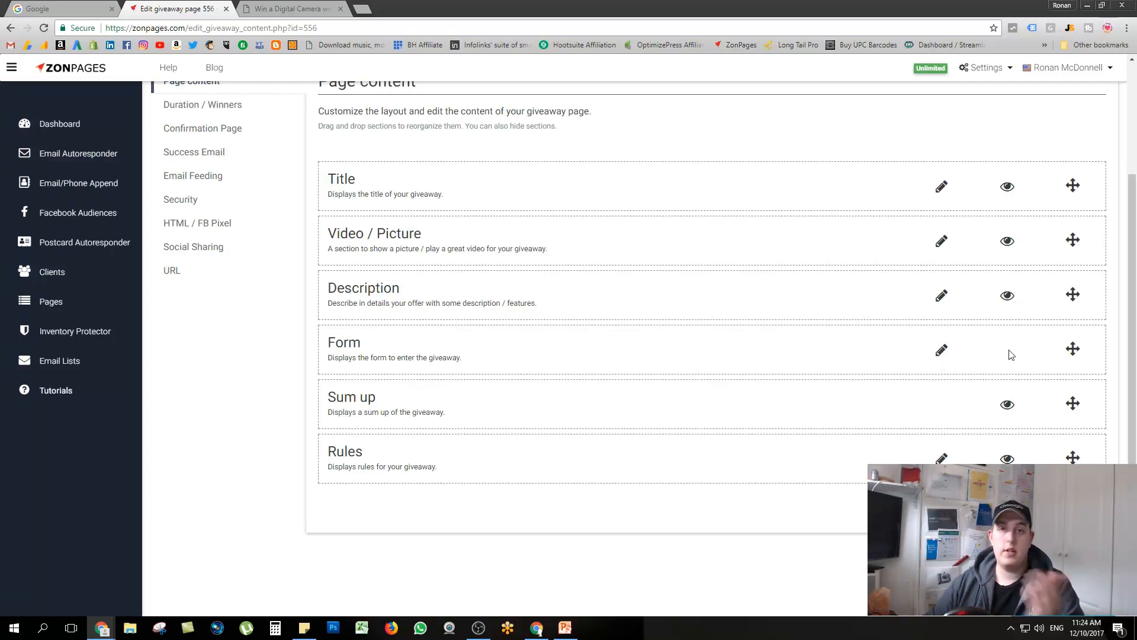
pyautogui.click(940, 356)
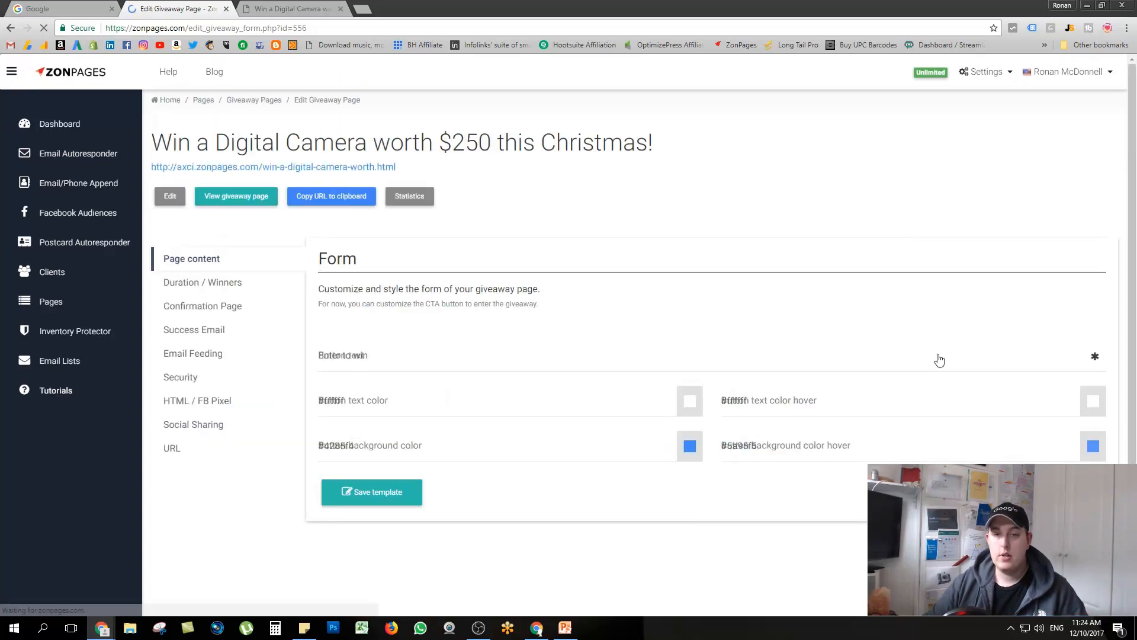
pyautogui.click(365, 355)
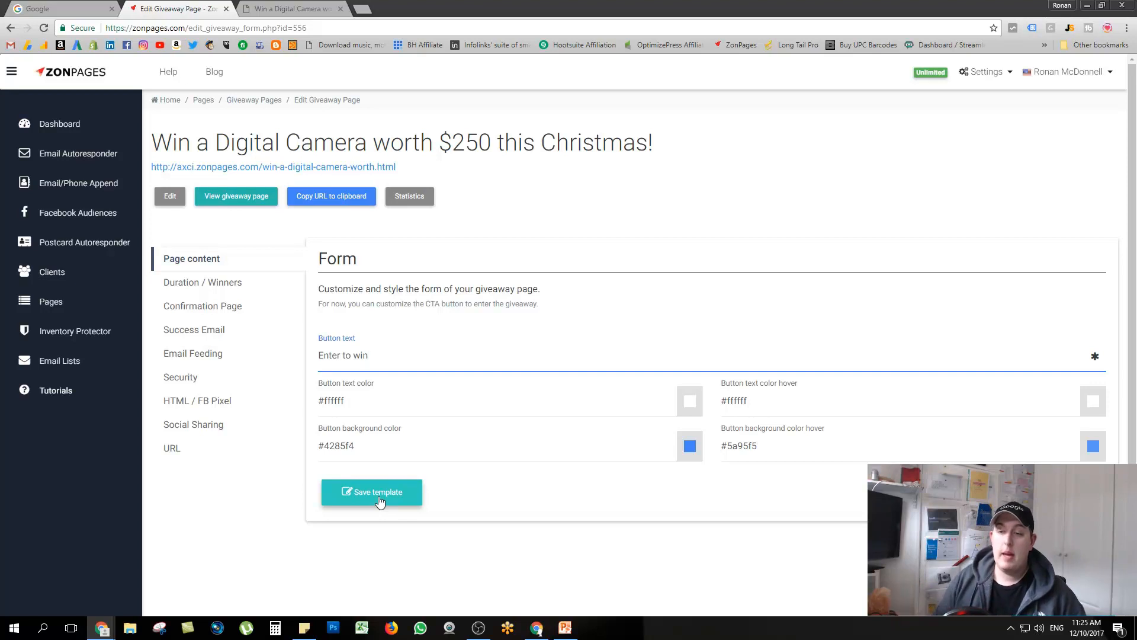
pyautogui.click(689, 449)
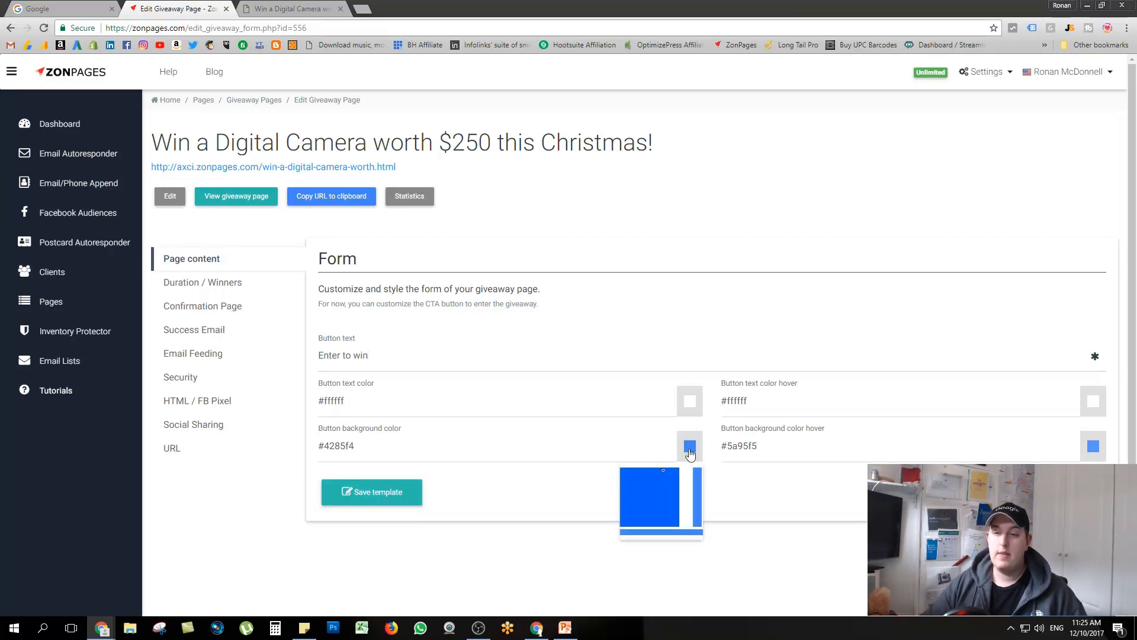
pyautogui.click(539, 496)
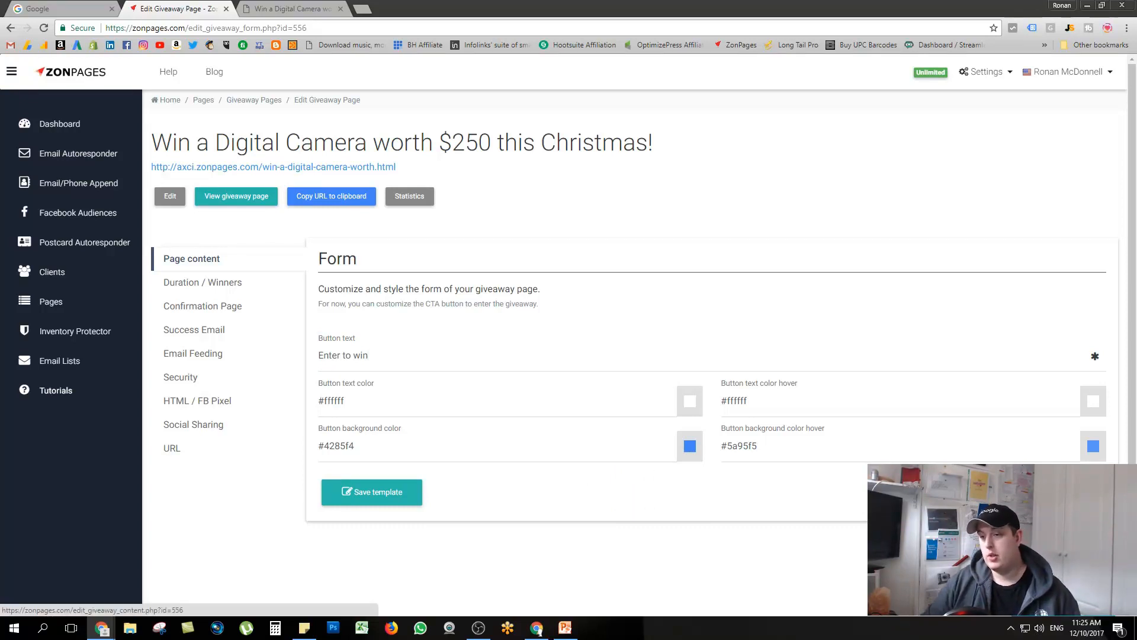
pyautogui.click(191, 258)
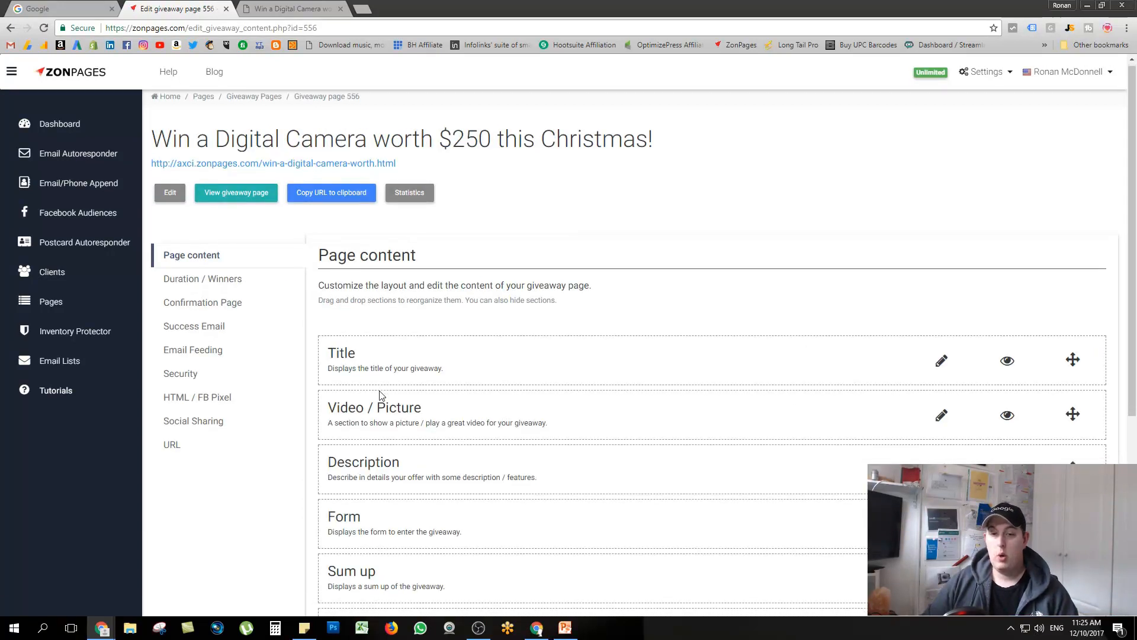
# Hide the Sum up section of the giveaway page and enable it again.
pyautogui.scroll(-3, 405, 414)
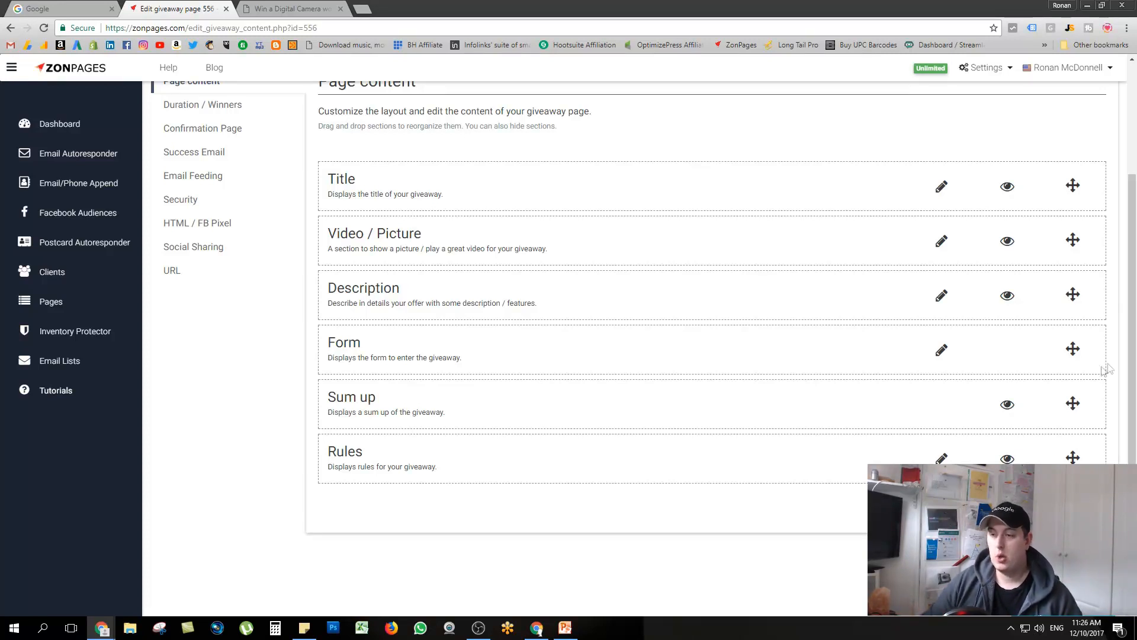
pyautogui.click(1008, 406)
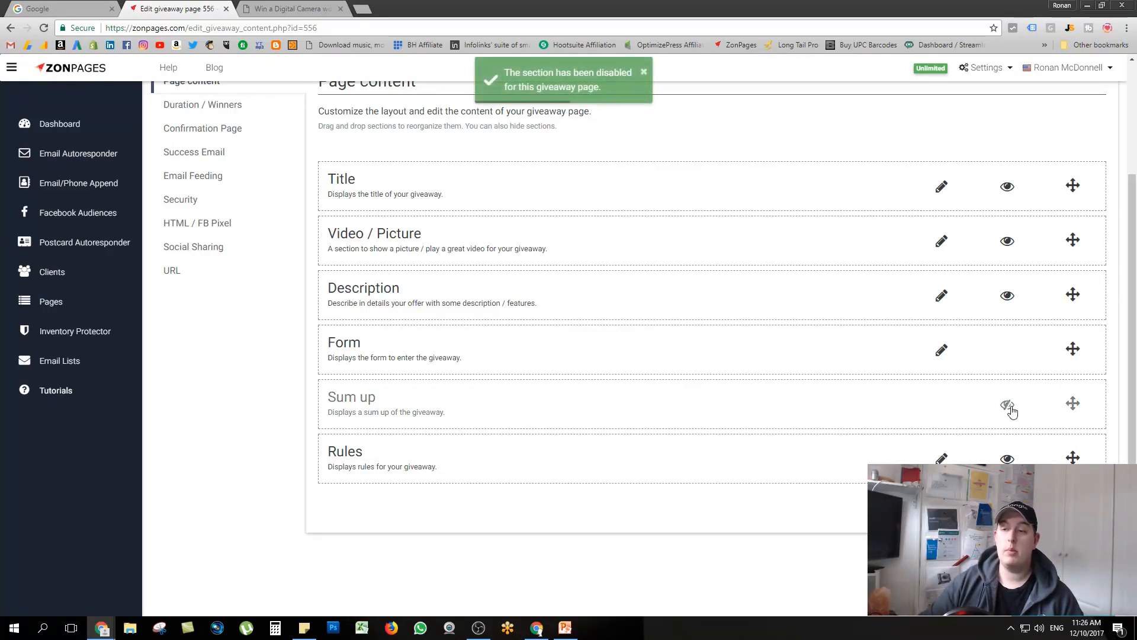
pyautogui.click(1010, 407)
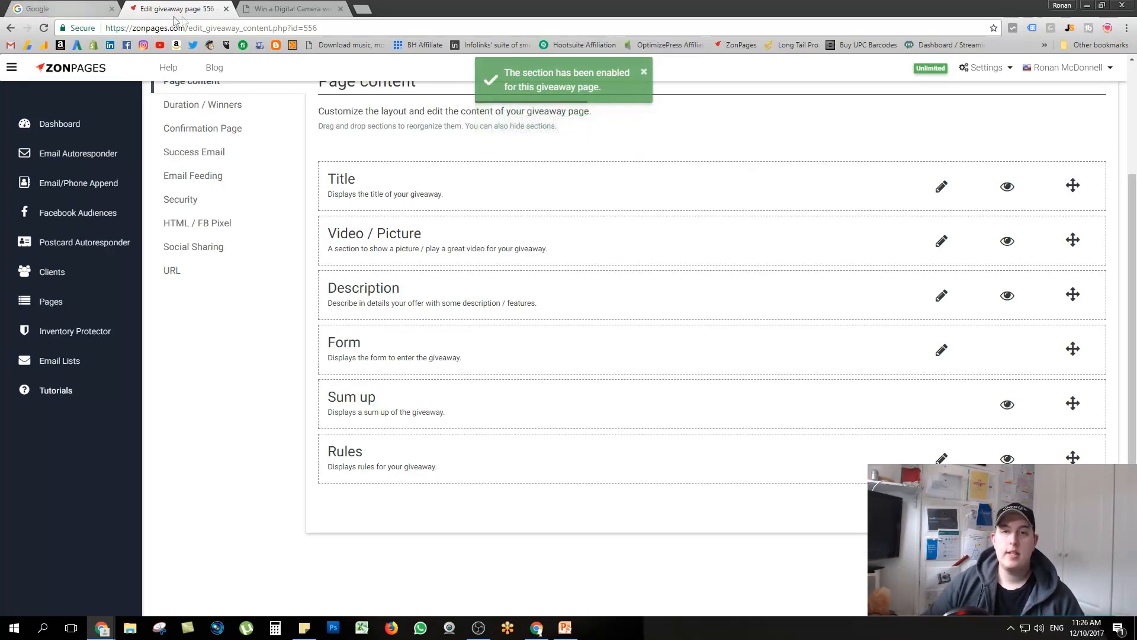
# View the winners, end date and time left summary on the live giveaway page, and return to the editor.
pyautogui.click(263, 7)
pyautogui.scroll(-2, 467, 401)
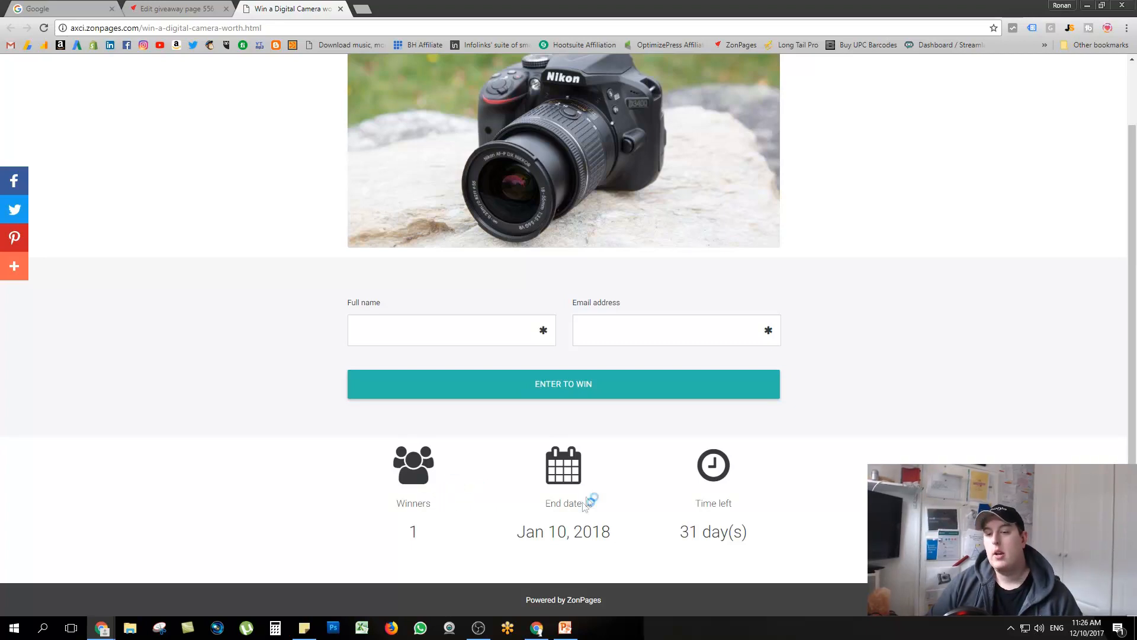
pyautogui.click(153, 5)
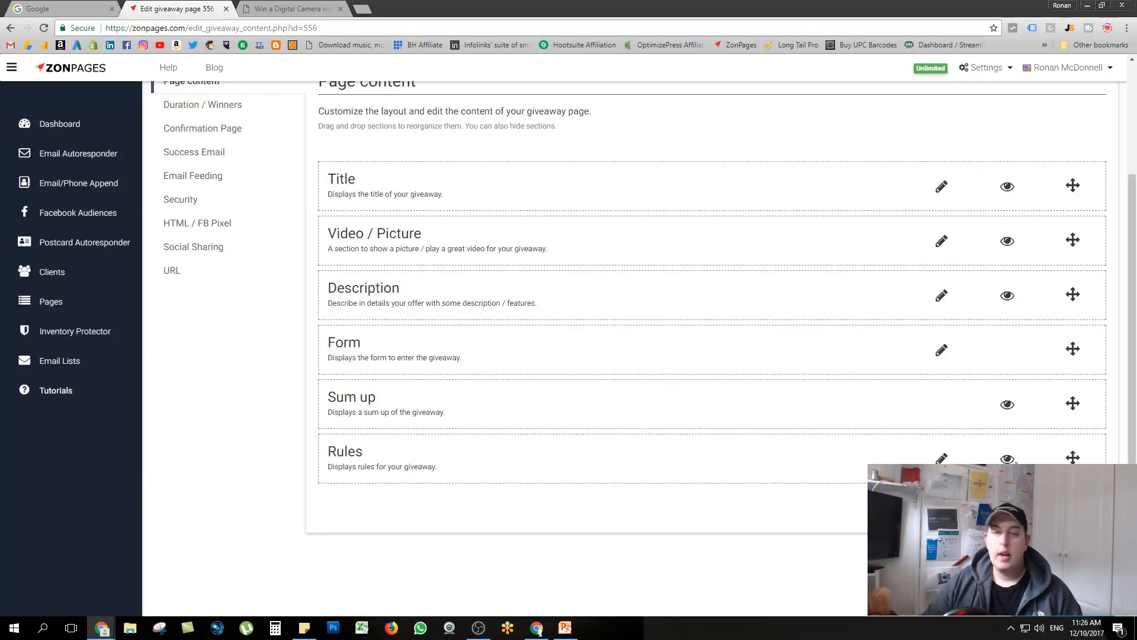
# Review the giveaway's Rules section, leaving the rules text empty, and return to the page content overview.
pyautogui.click(941, 458)
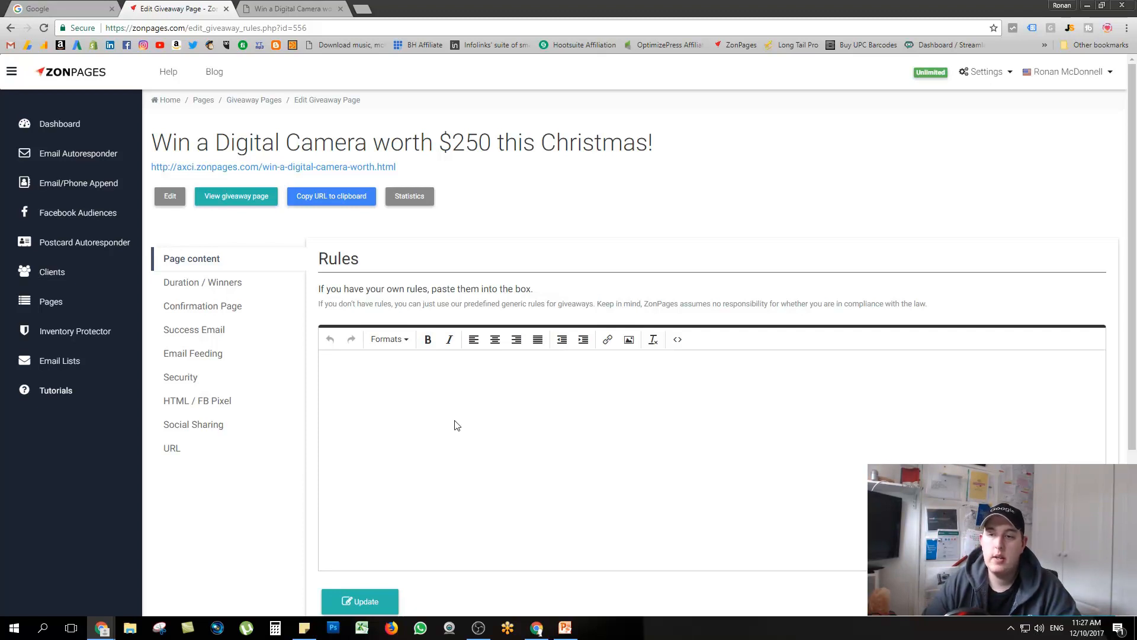
pyautogui.click(630, 365)
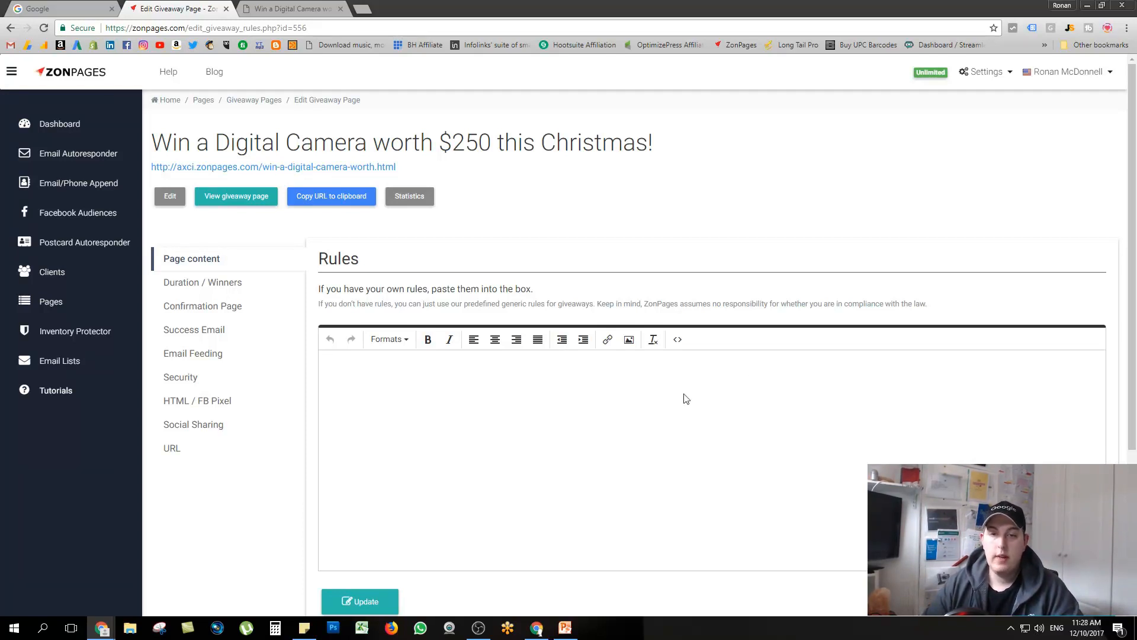
pyautogui.scroll(-2, 627, 415)
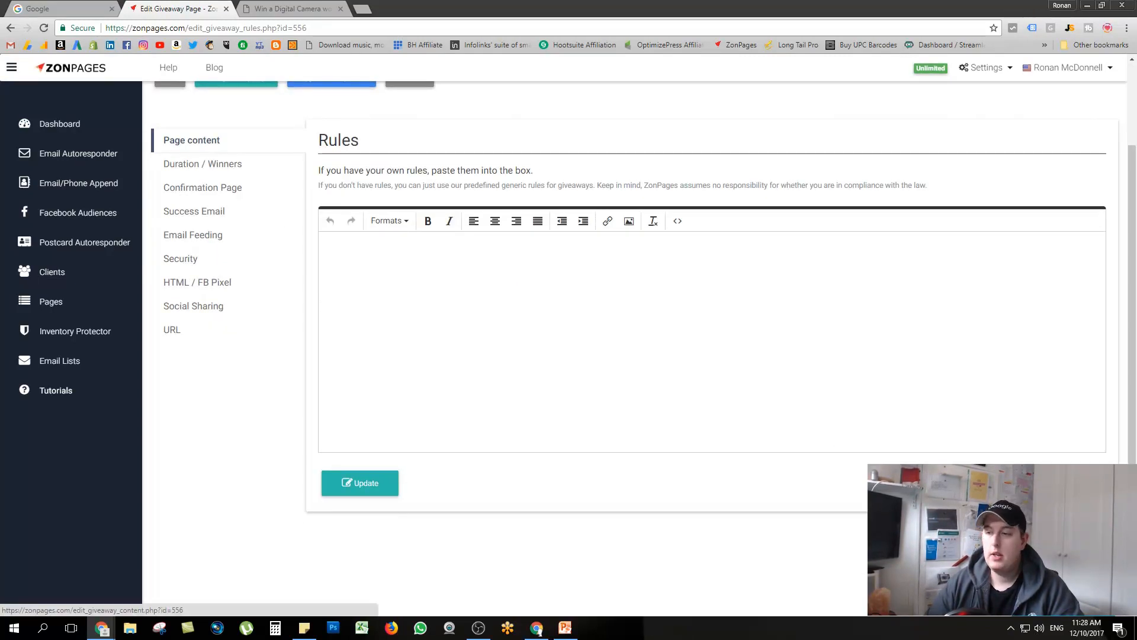
pyautogui.click(191, 140)
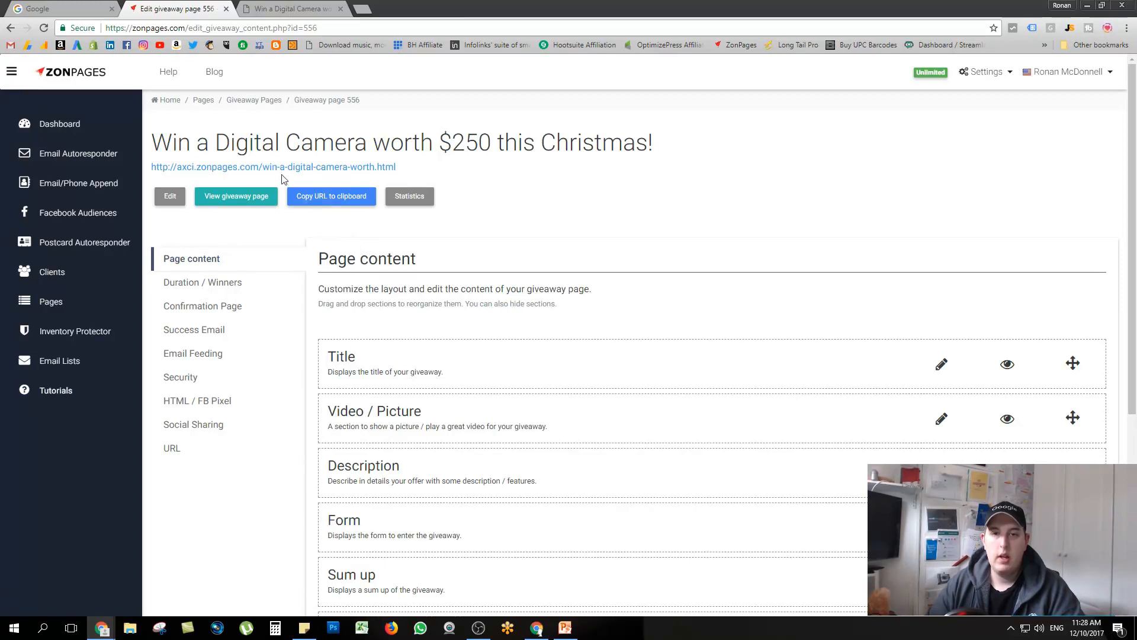
# Reload the live giveaway page to check its current content.
pyautogui.click(261, 10)
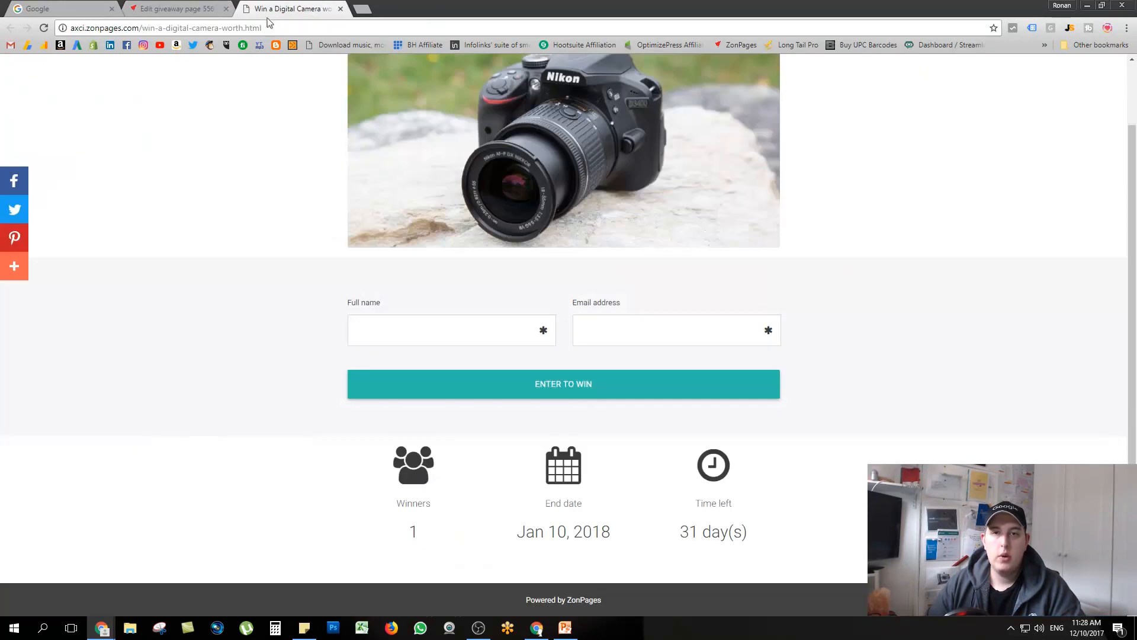
pyautogui.click(274, 25)
pyautogui.press('Return')
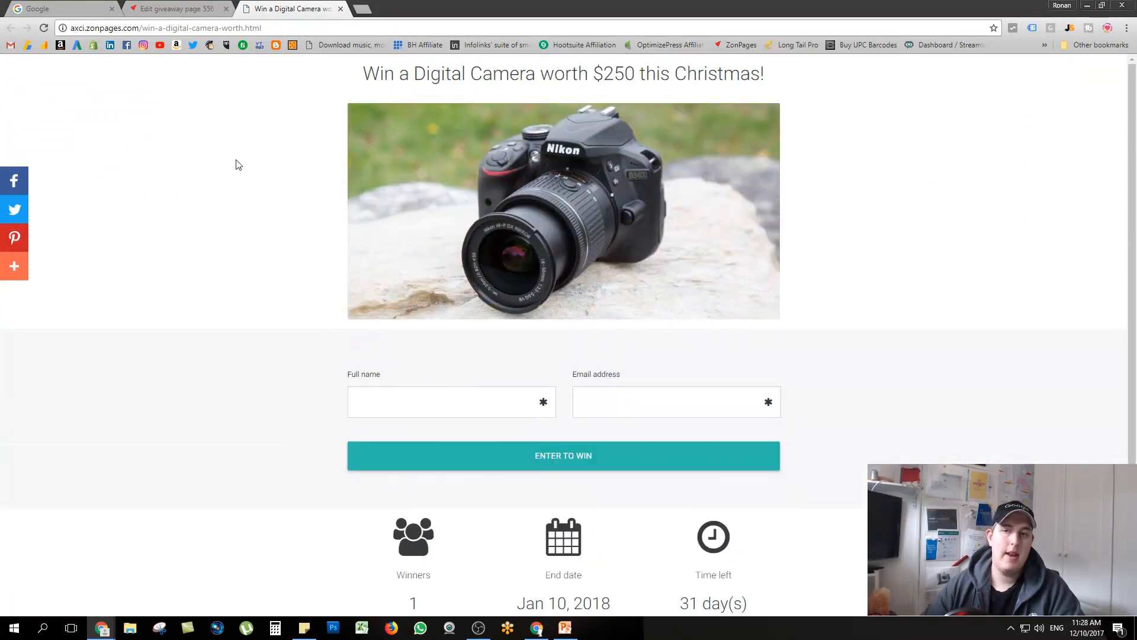
# Set the giveaway's duration with December 9, 2017 as the start date and December 17, 2017 as the end date.
pyautogui.click(173, 10)
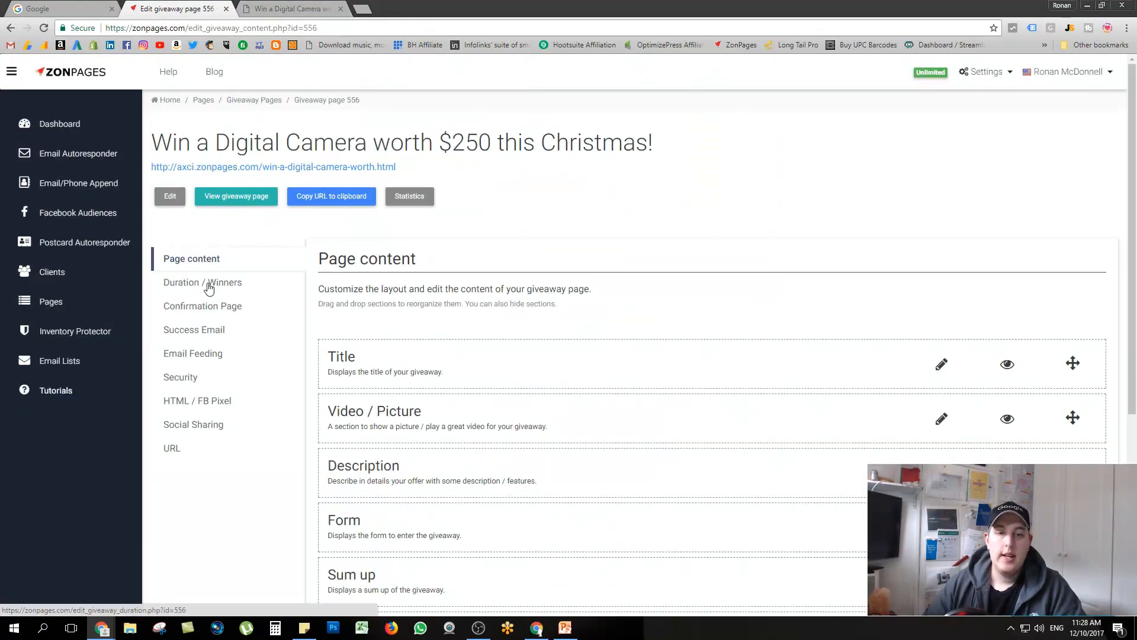
pyautogui.click(208, 288)
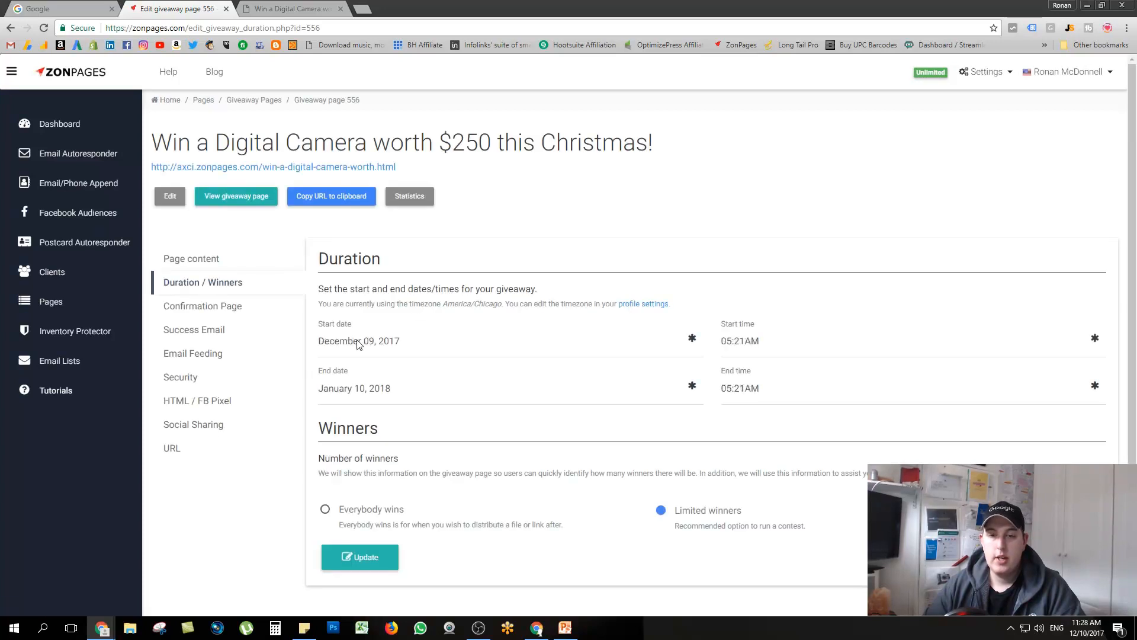
pyautogui.click(359, 343)
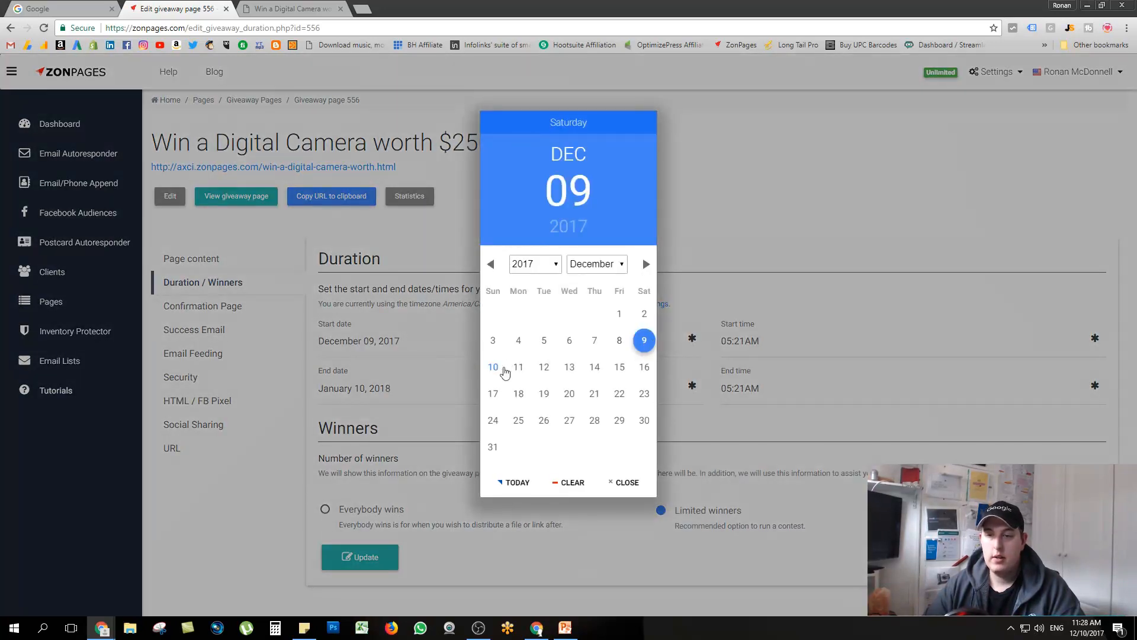
pyautogui.click(644, 340)
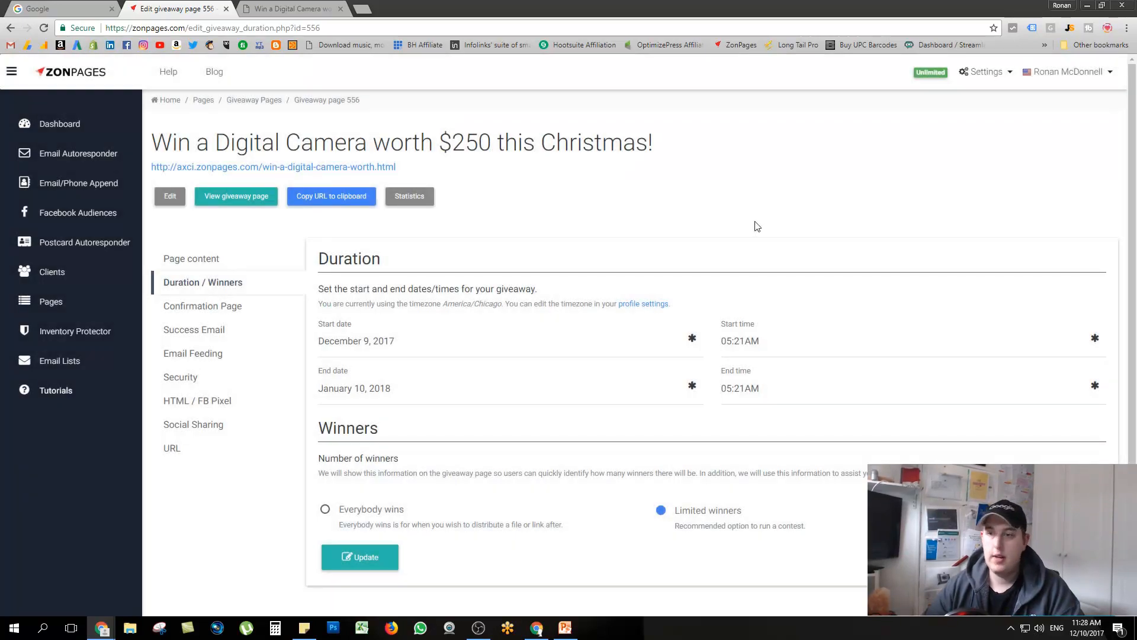
pyautogui.click(358, 393)
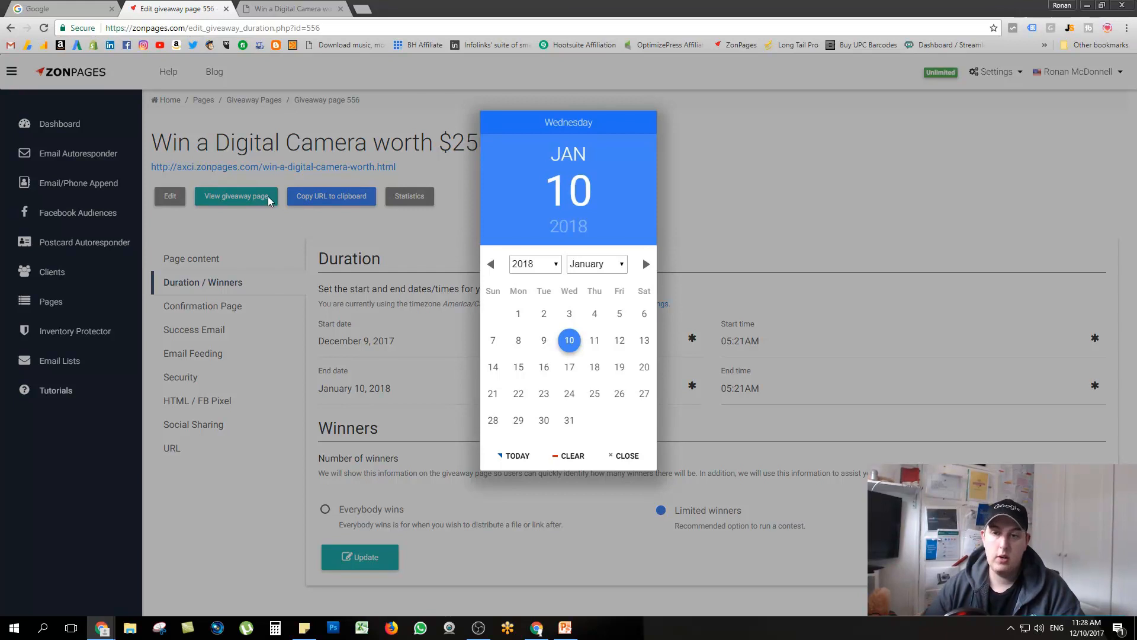
pyautogui.click(488, 266)
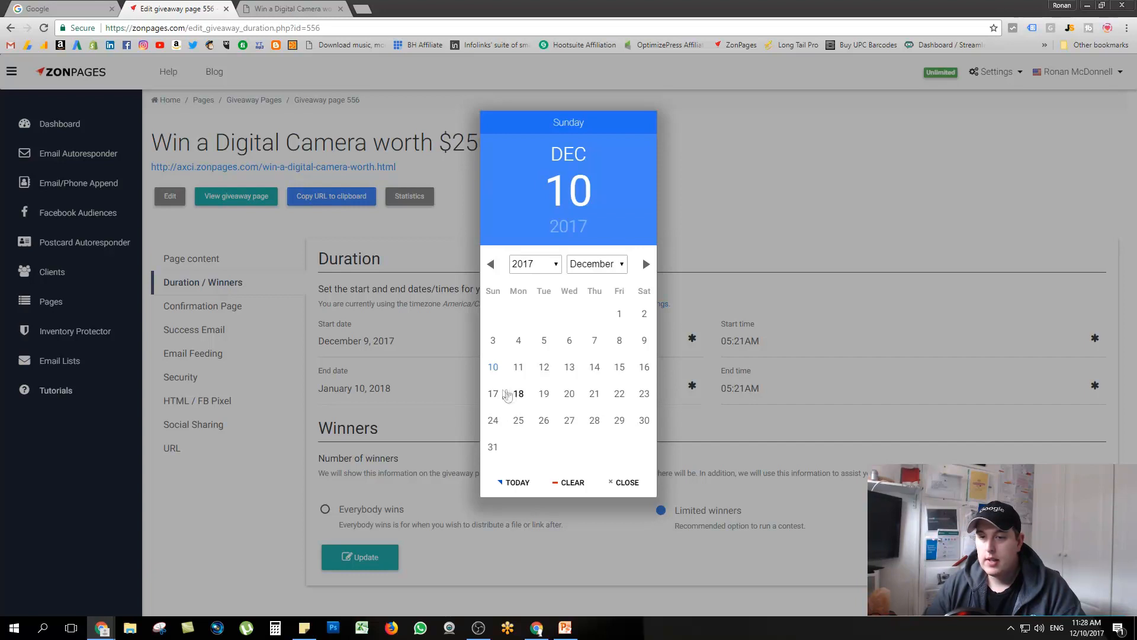
pyautogui.click(496, 400)
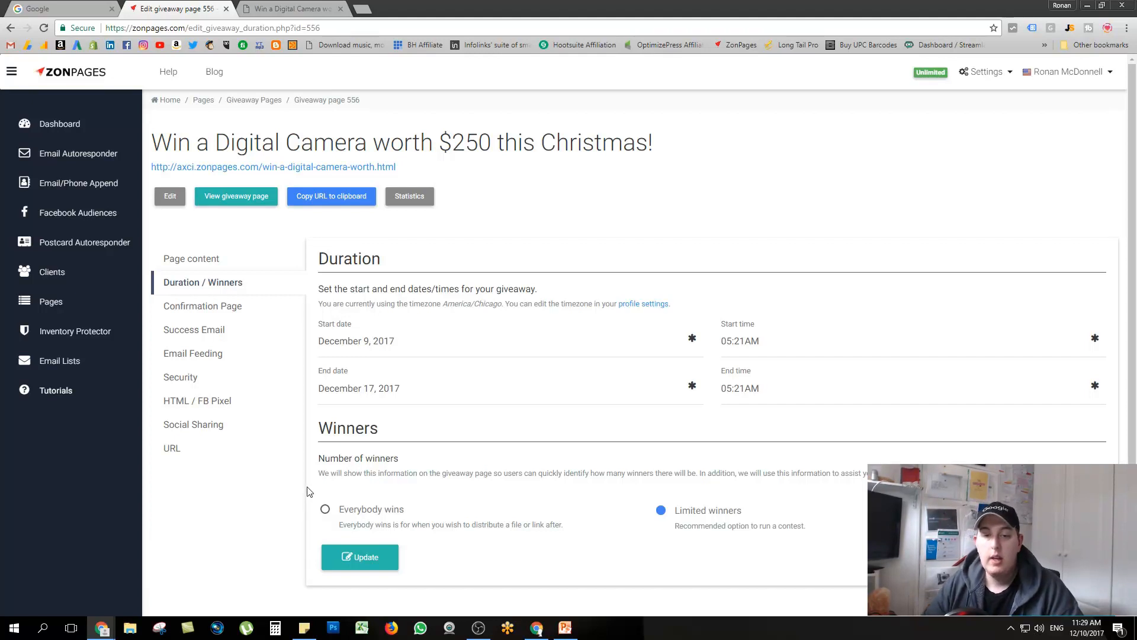
# Set the giveaway to limited winners with 5 winners and save the duration and winner settings.
pyautogui.scroll(-2, 307, 491)
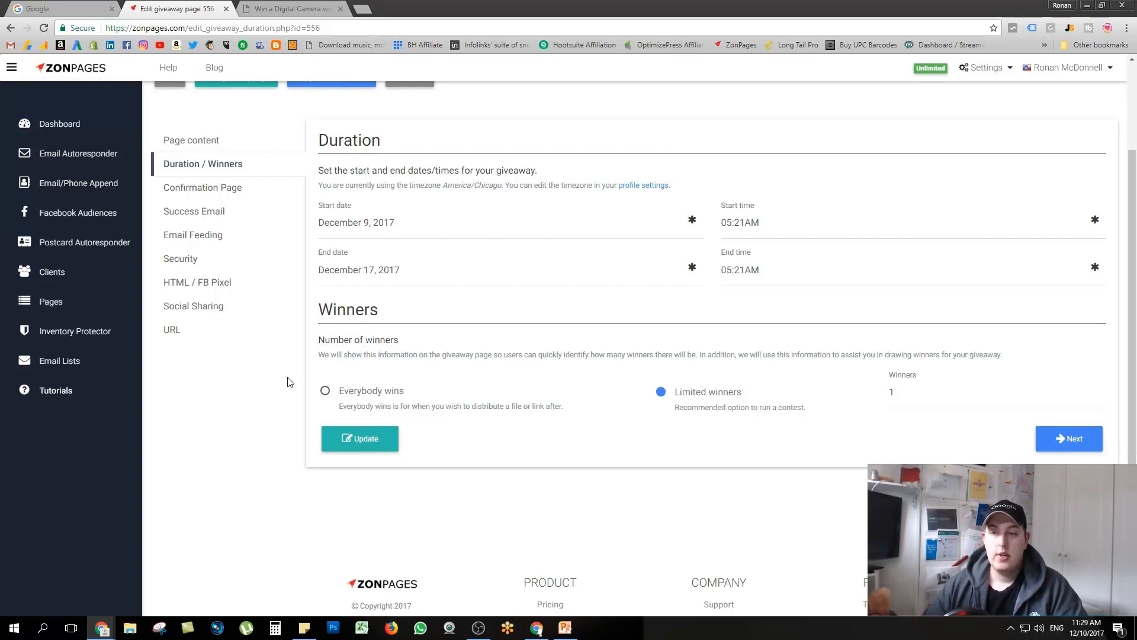
pyautogui.click(324, 391)
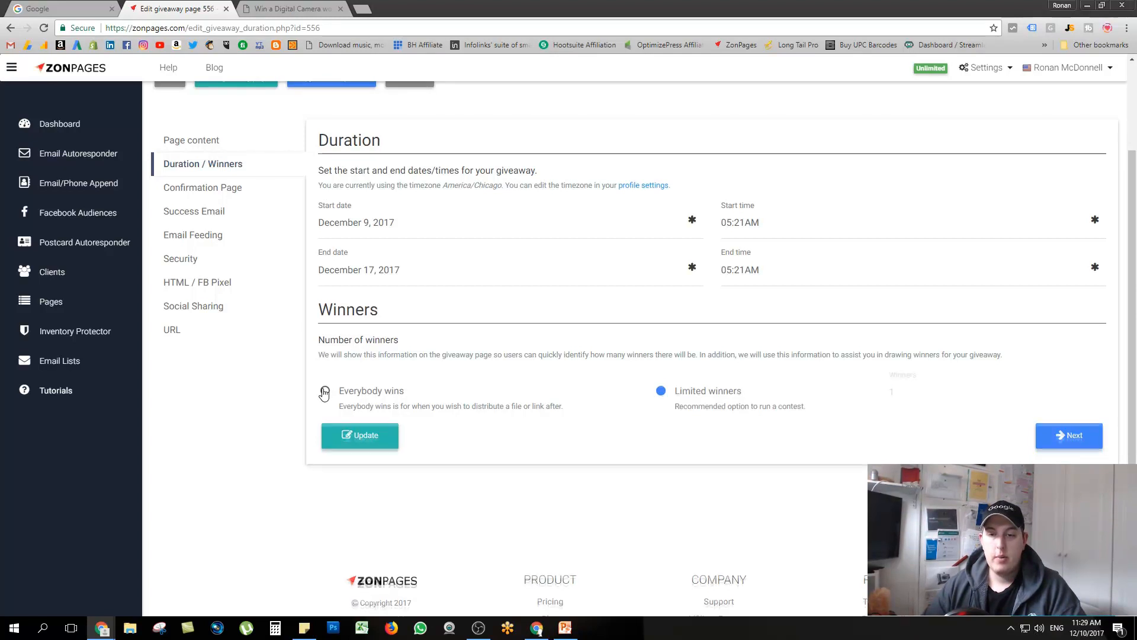
pyautogui.click(661, 391)
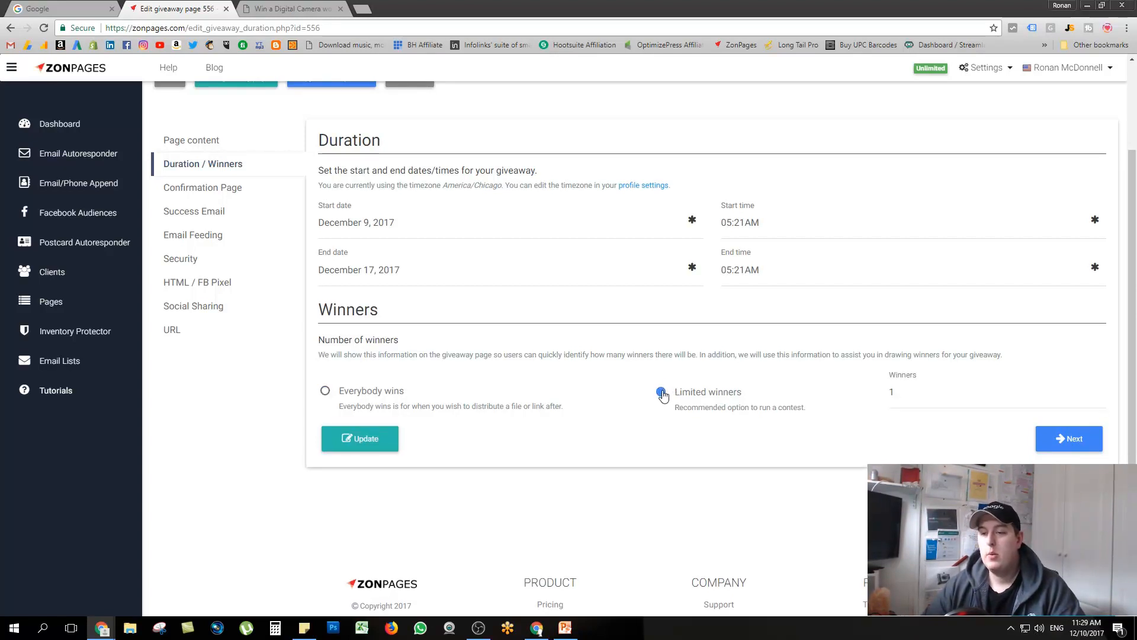
pyautogui.doubleClick(917, 392)
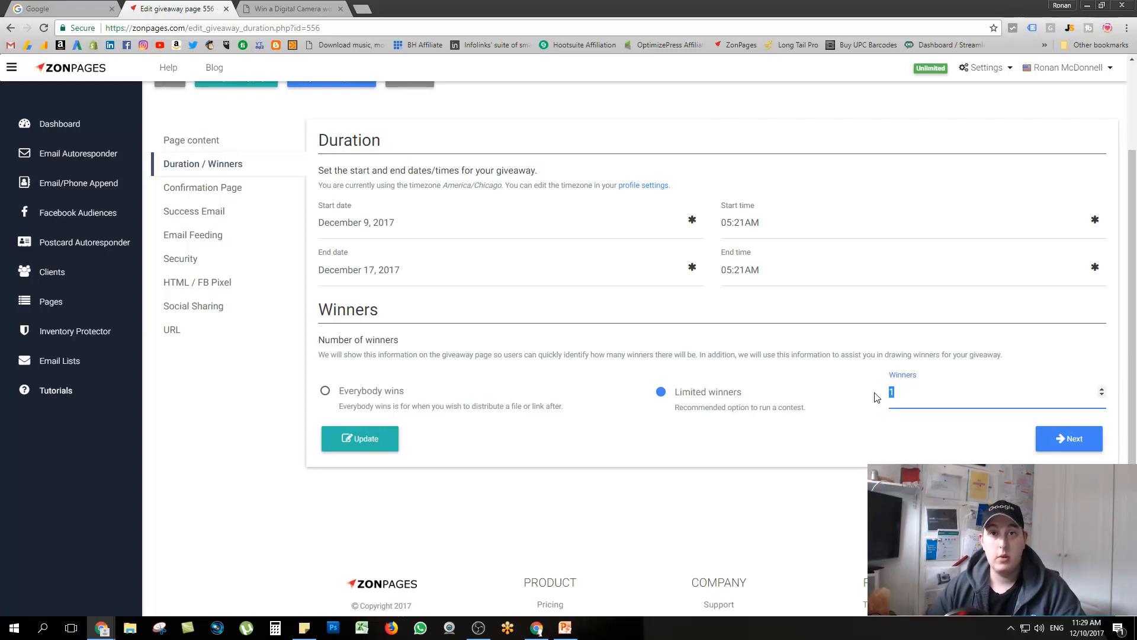
pyautogui.write('5')
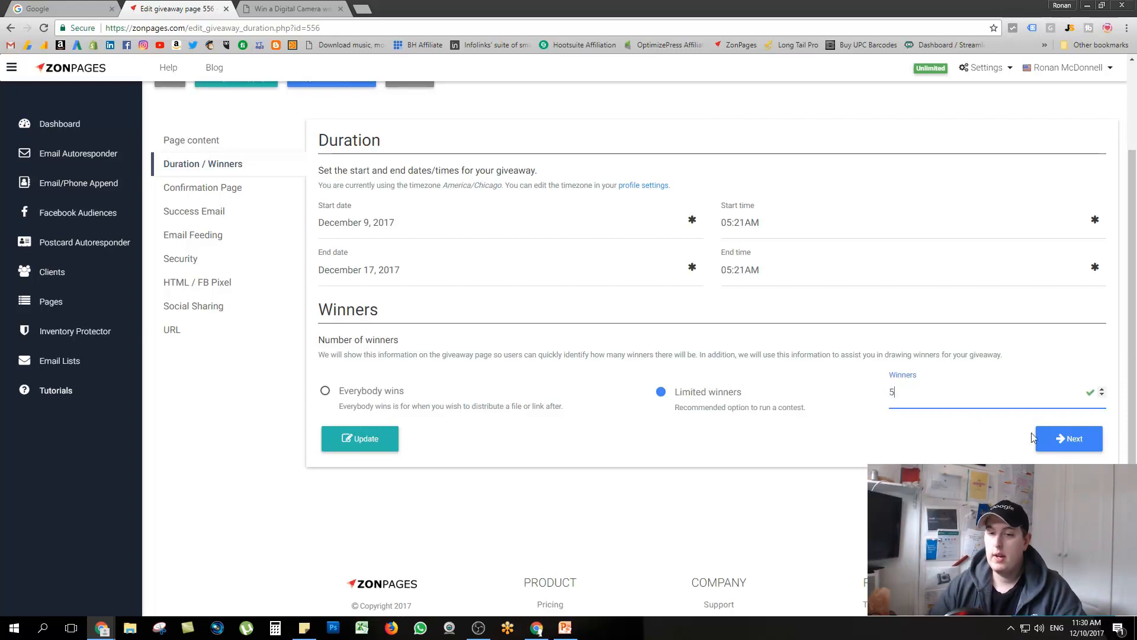
pyautogui.click(345, 444)
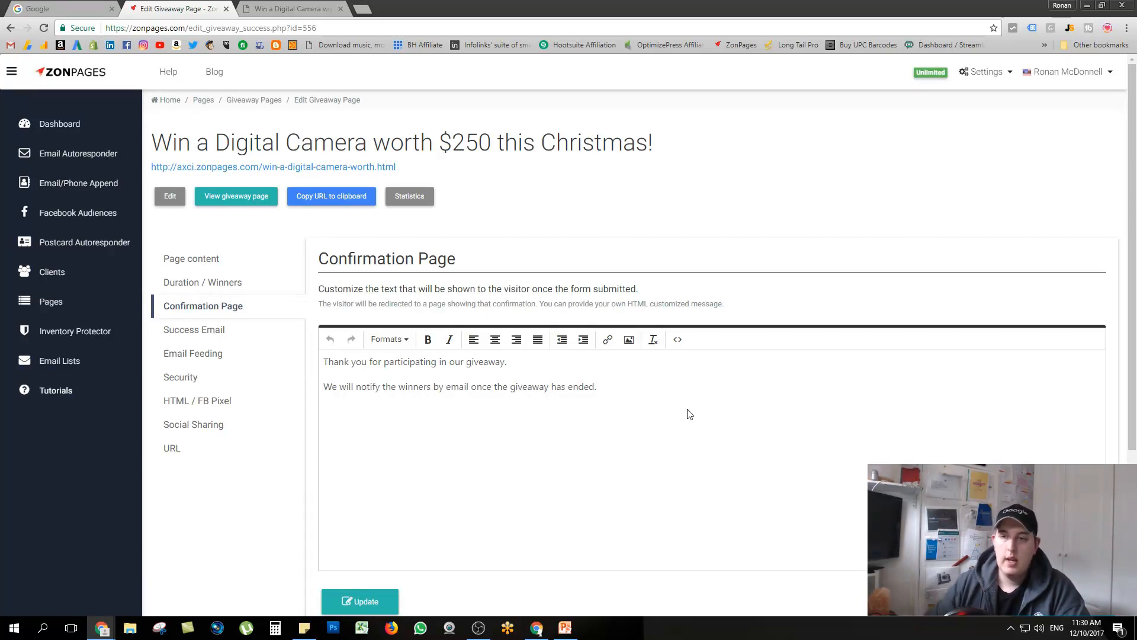
# Review the confirmation page text, and examine the success email's subject and body.
pyautogui.scroll(-1, 687, 412)
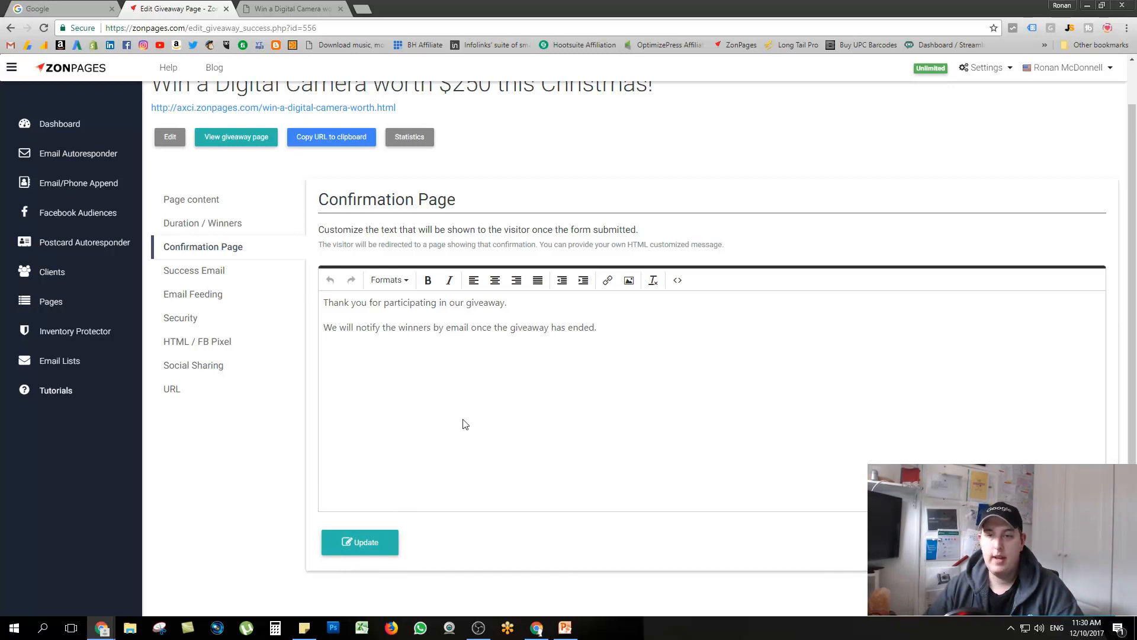
pyautogui.click(194, 271)
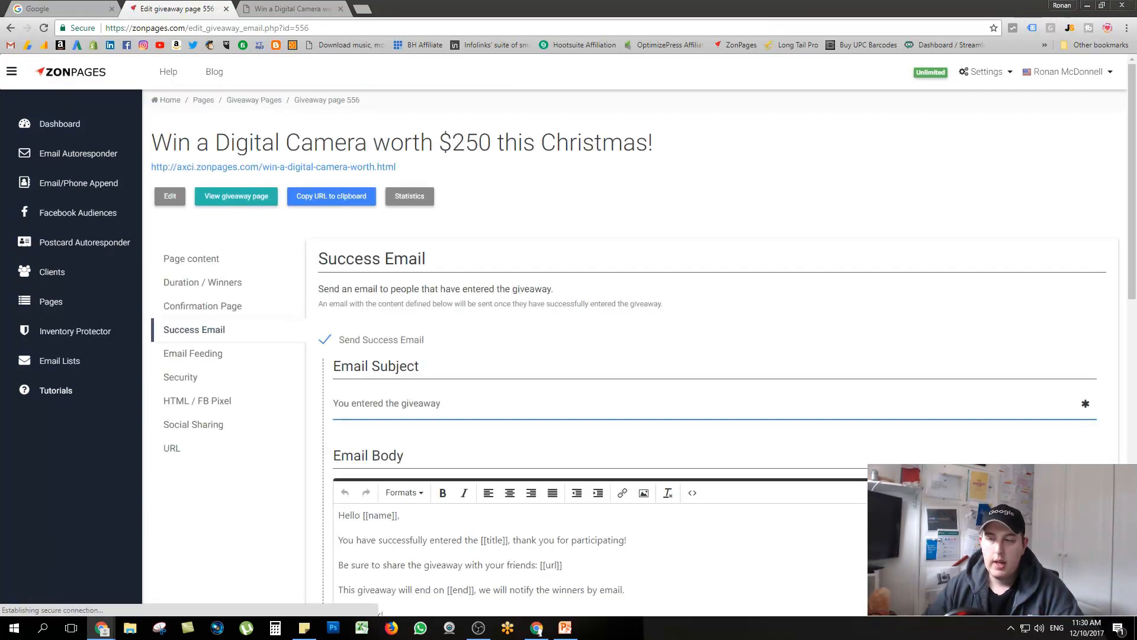
pyautogui.scroll(-2, 639, 355)
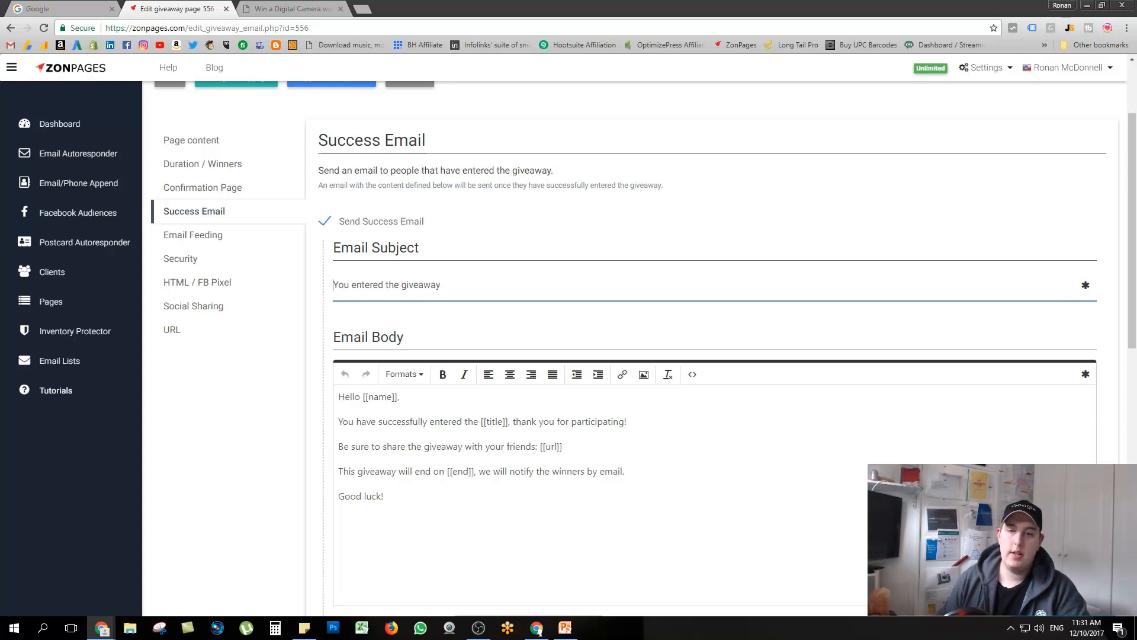
pyautogui.click(540, 239)
pyautogui.click(421, 285)
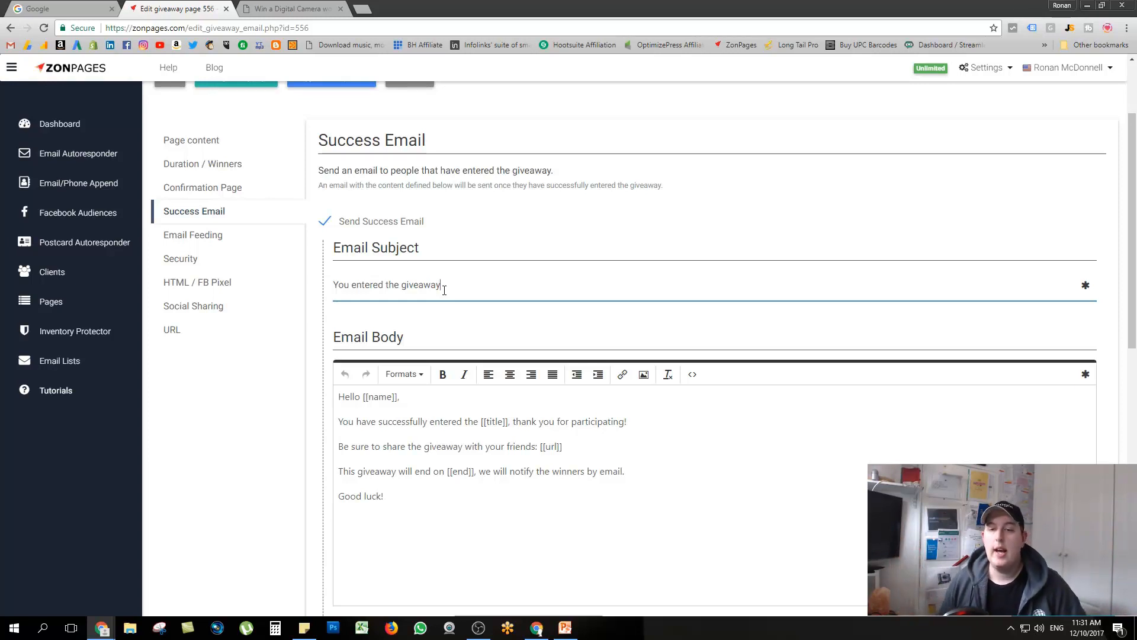
pyautogui.click(421, 496)
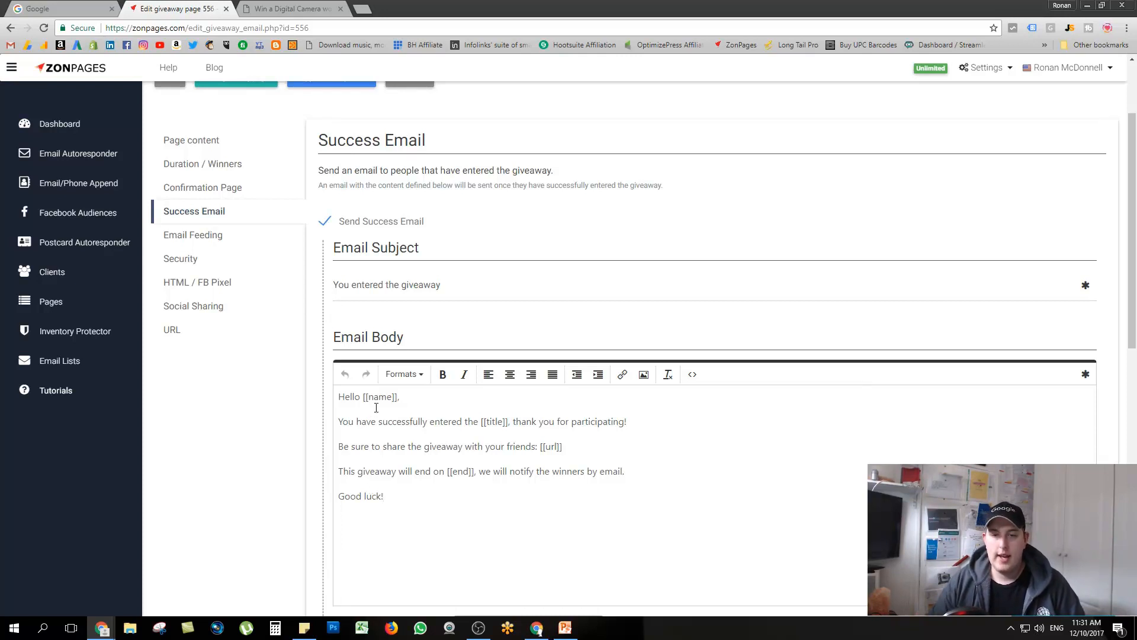
# Add a signature line with the sender's first name below "Good luck!" in the success email body.
pyautogui.click(400, 397)
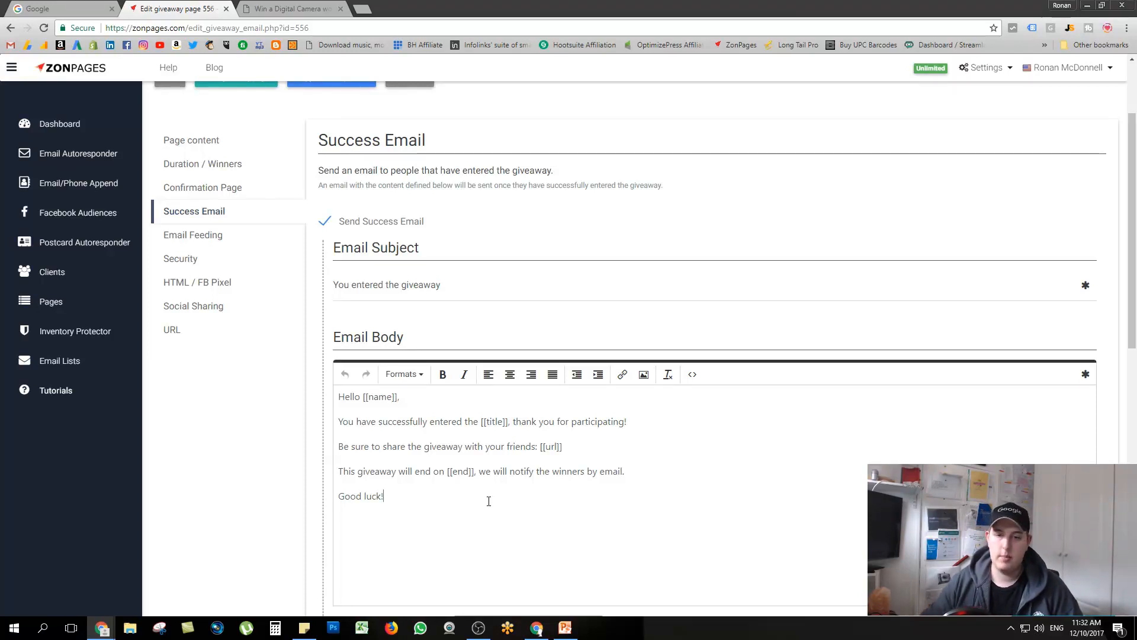
pyautogui.scroll(-1, 443, 518)
pyautogui.click(441, 517)
pyautogui.press('Return')
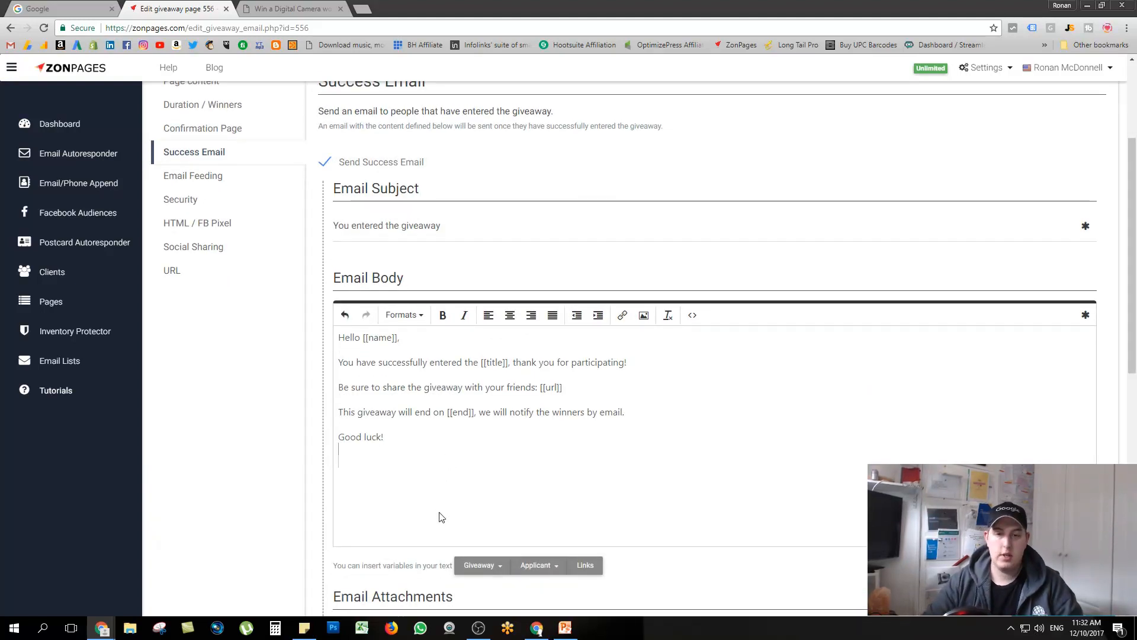
pyautogui.write('Ronan')
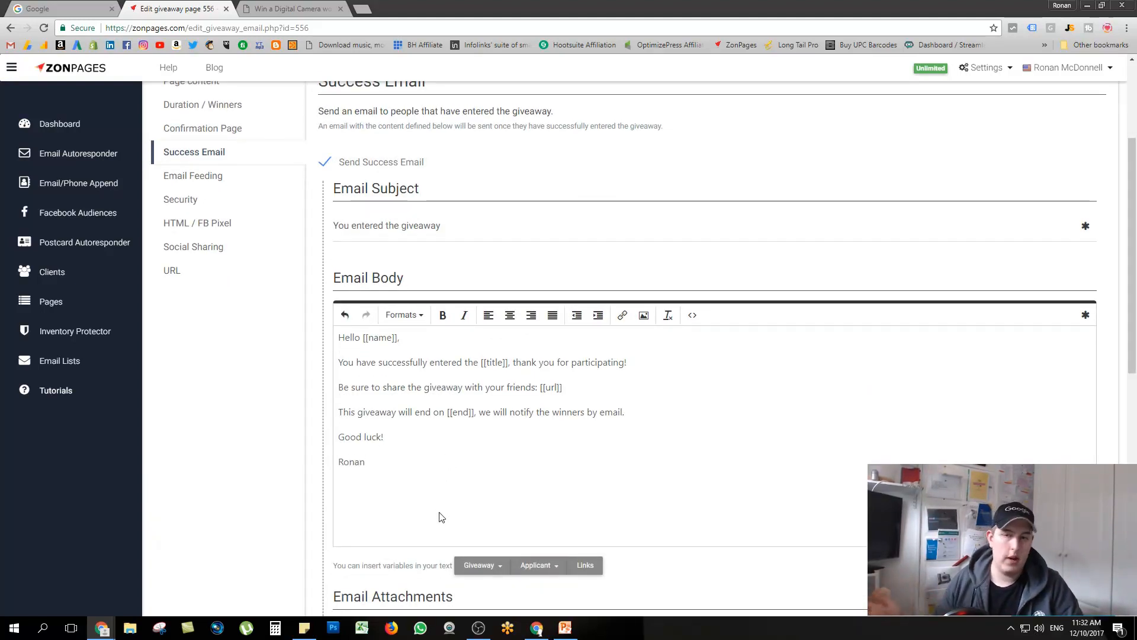
# Replace the success email's From name with "Name" followed by the sender's first name.
pyautogui.scroll(-1, 456, 421)
pyautogui.scroll(-3, 456, 421)
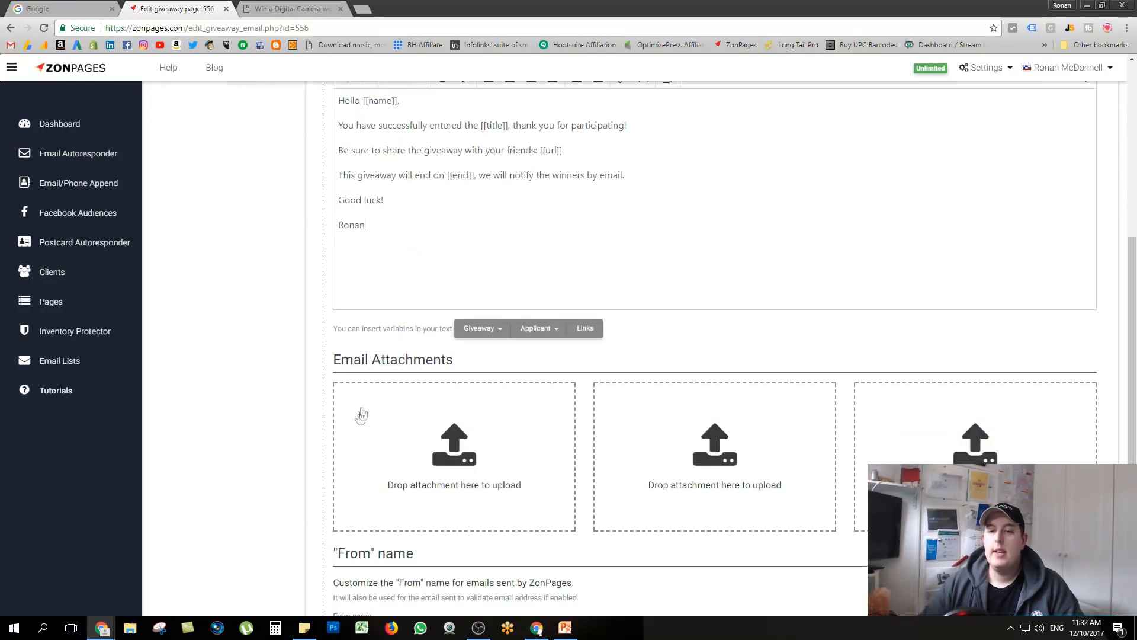
pyautogui.scroll(-1, 355, 414)
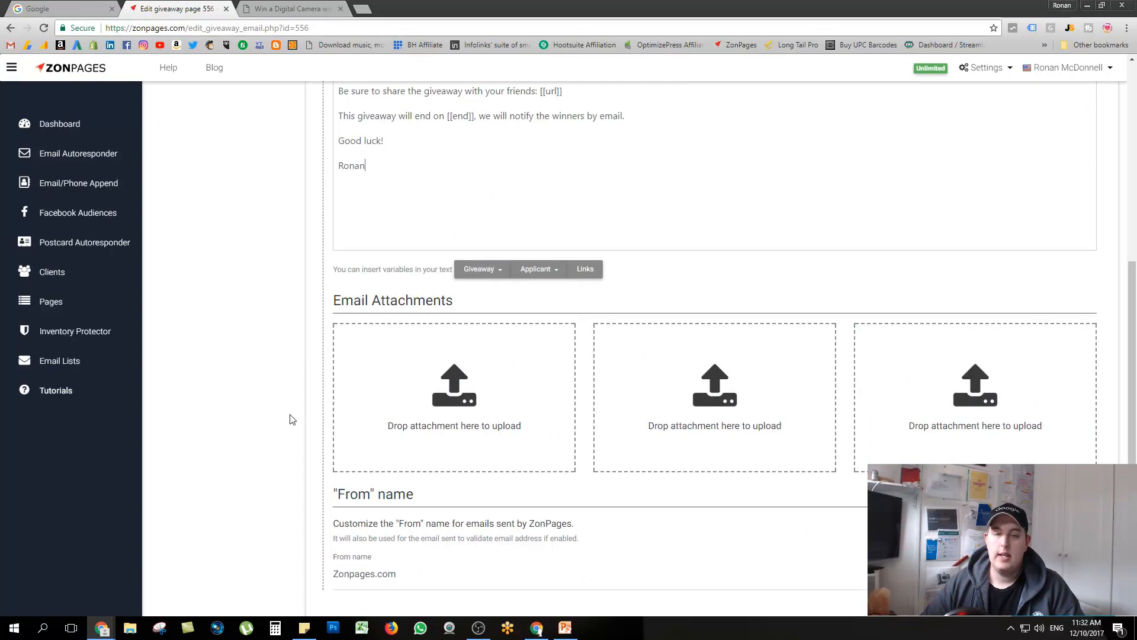
pyautogui.scroll(-1, 290, 419)
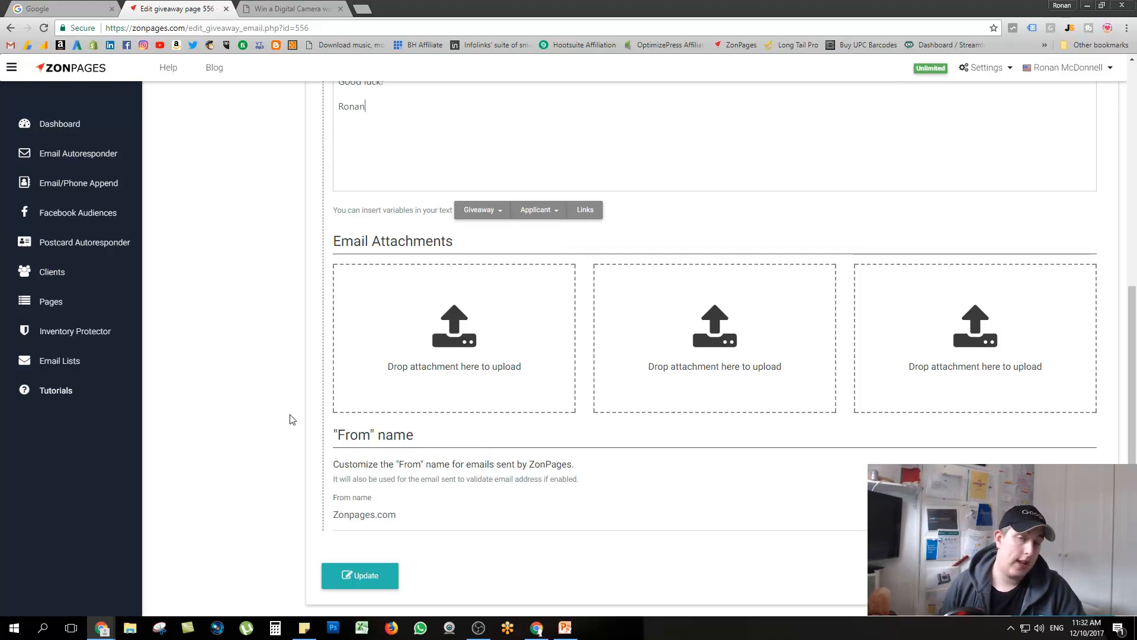
pyautogui.scroll(-1, 290, 419)
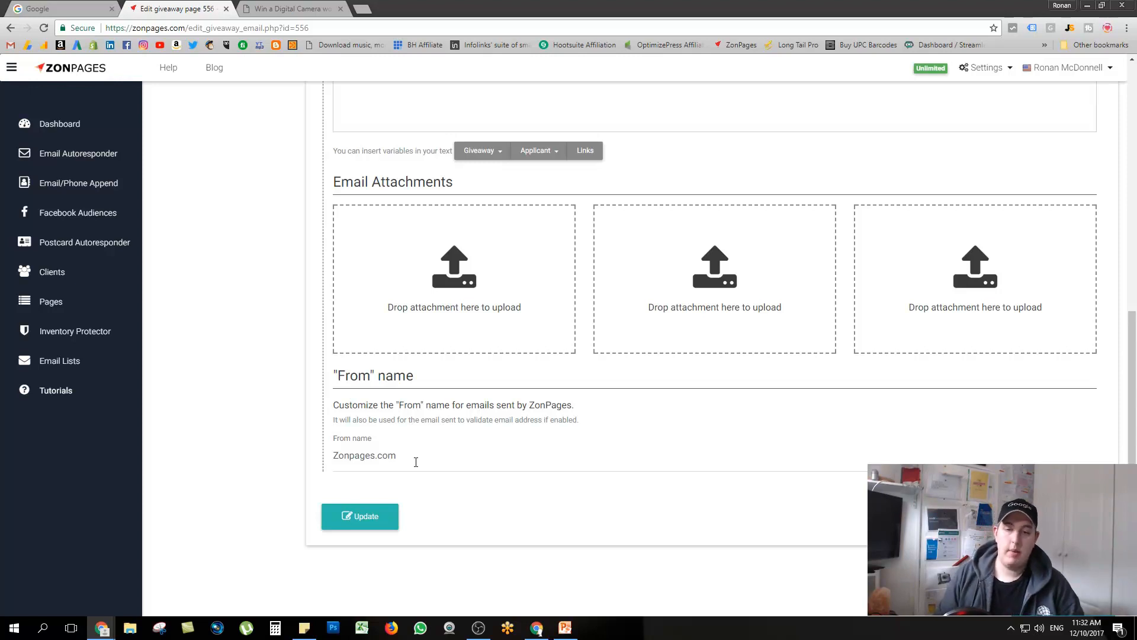
pyautogui.moveTo(361, 464); pyautogui.dragTo(319, 465)
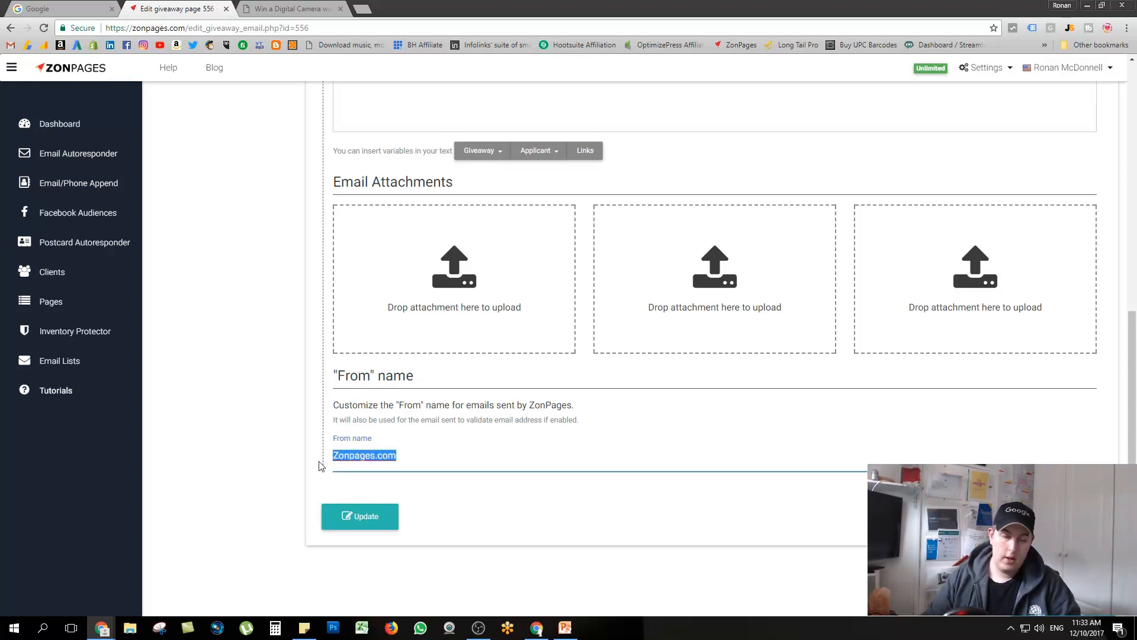
pyautogui.press('BackSpace')
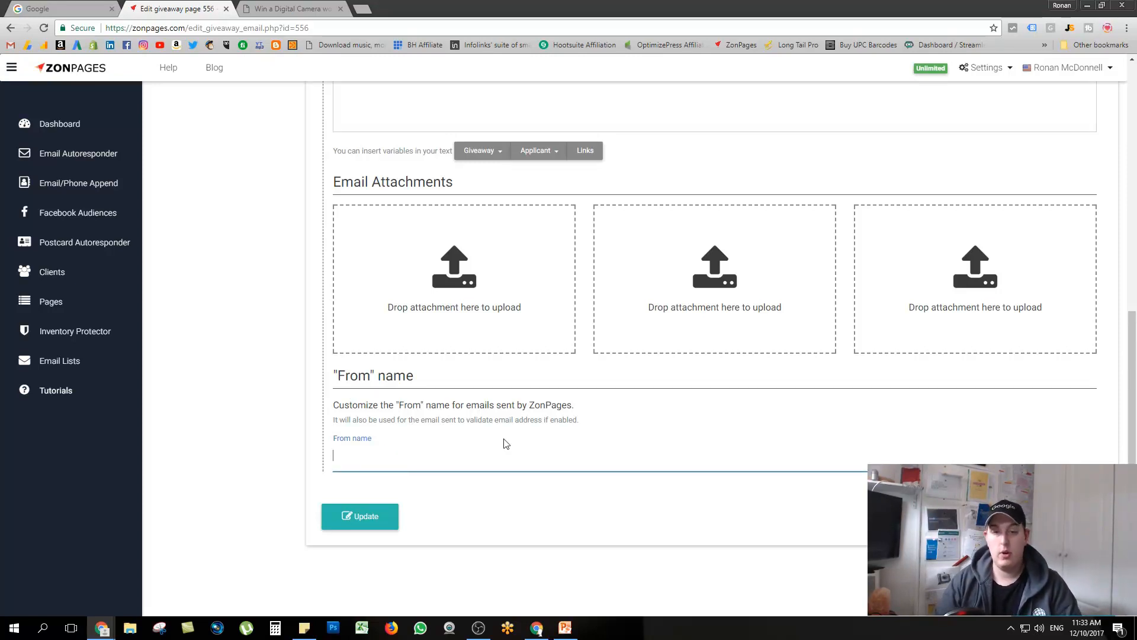
pyautogui.write('Brand')
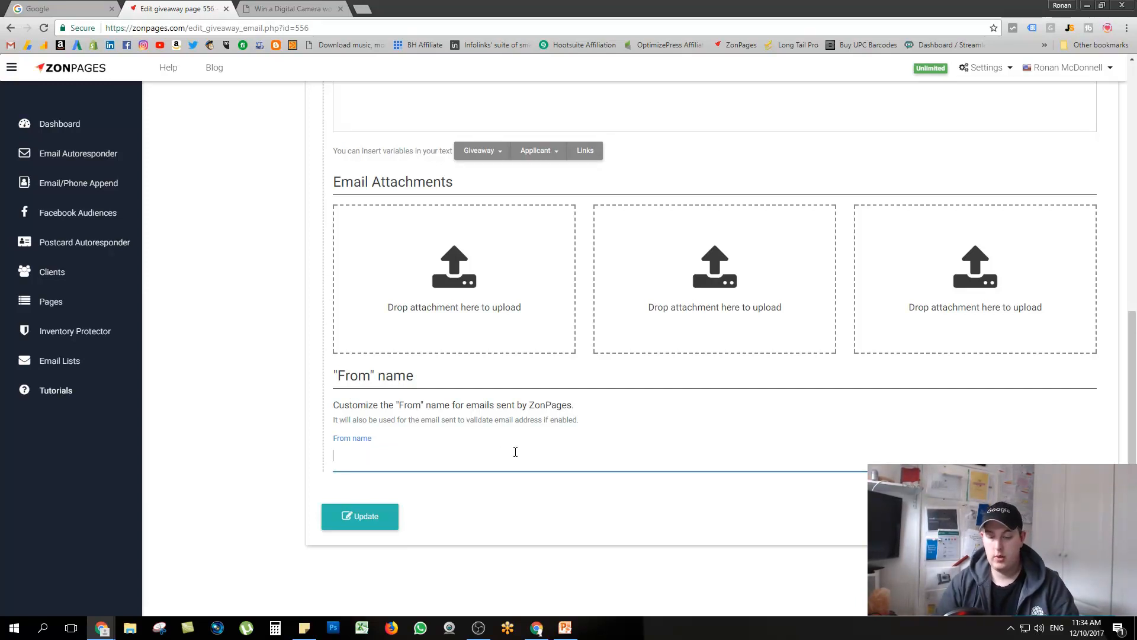
pyautogui.write('Name')
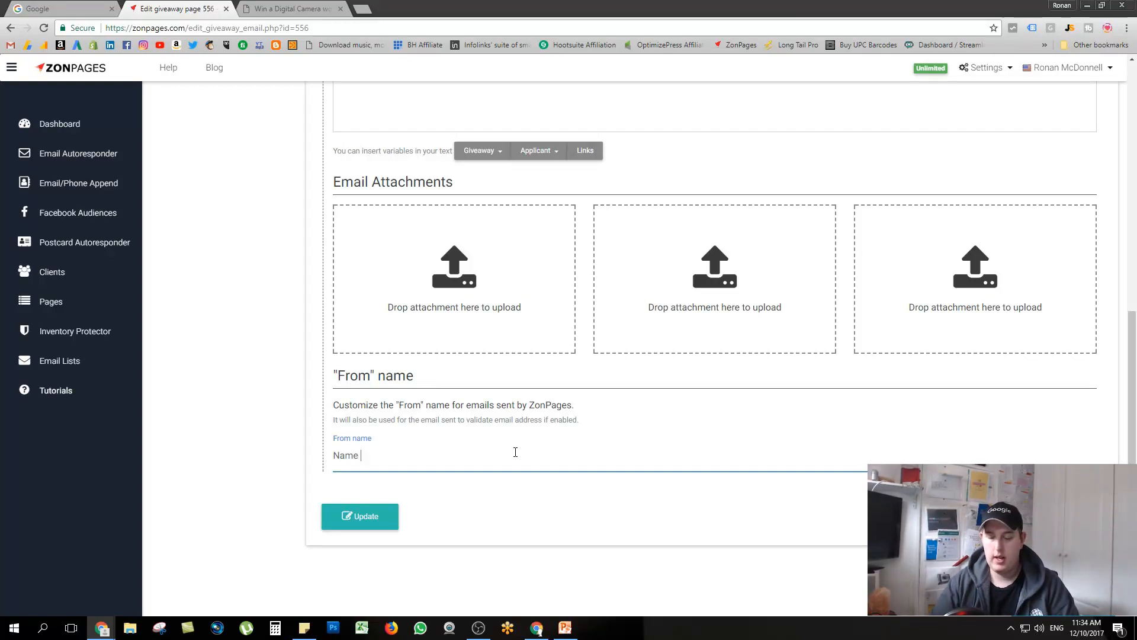
pyautogui.write('Ronan')
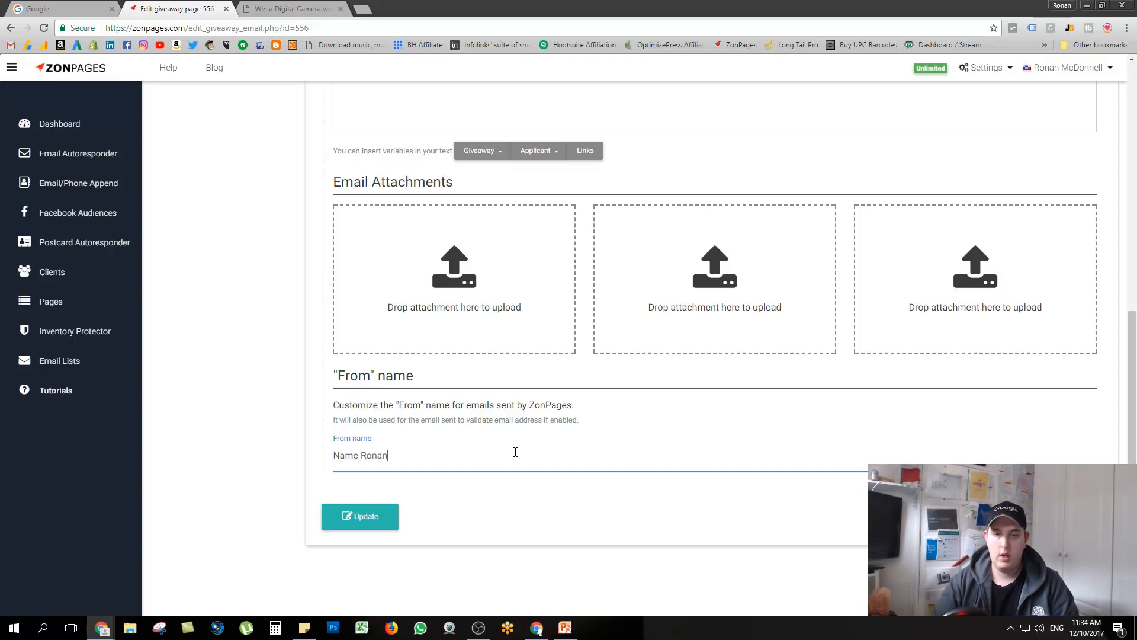
# Remove the word "Name" from the From name, leaving only the sender's first name, and save the success email.
pyautogui.moveTo(362, 456); pyautogui.dragTo(305, 453)
pyautogui.press('BackSpace')
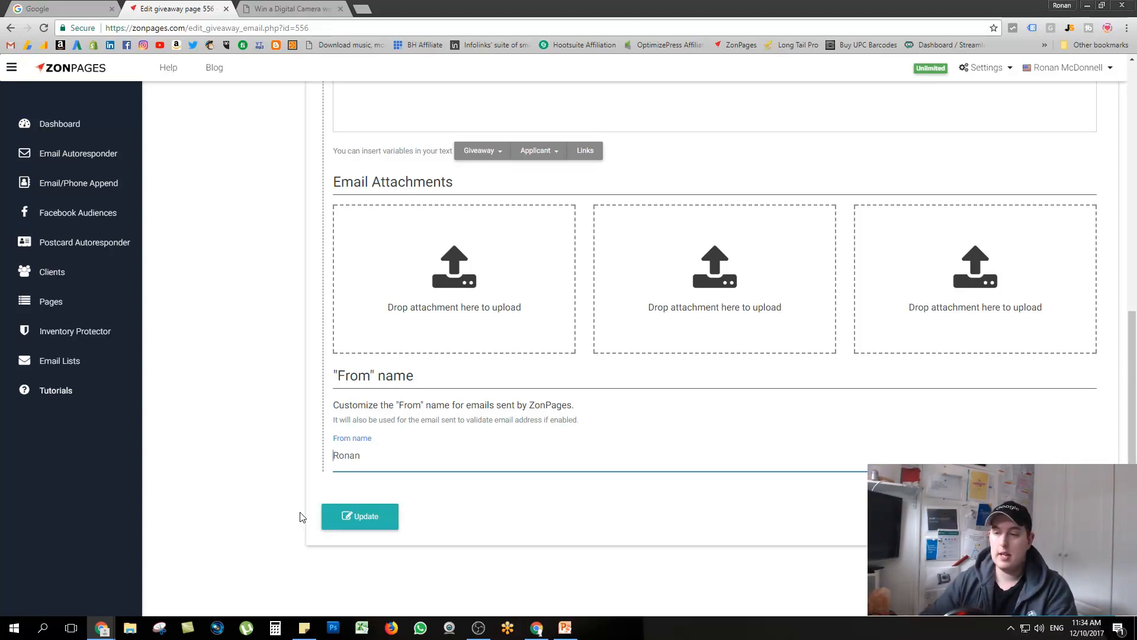
pyautogui.click(388, 518)
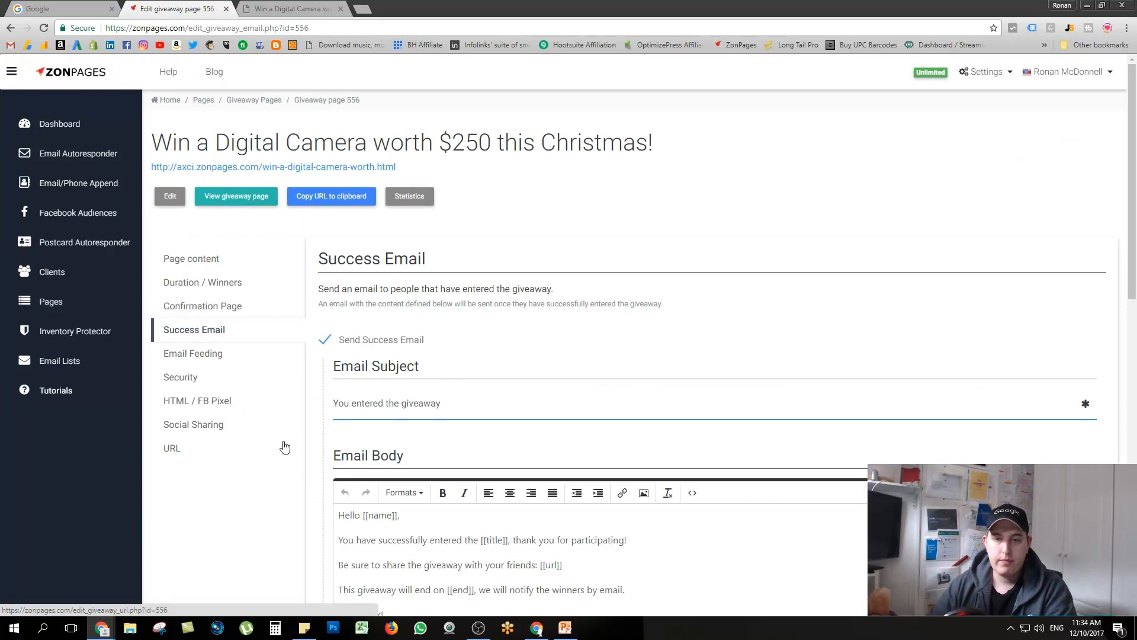
# Check the saved success email settings, including the attachments and From name.
pyautogui.scroll(-15, 296, 352)
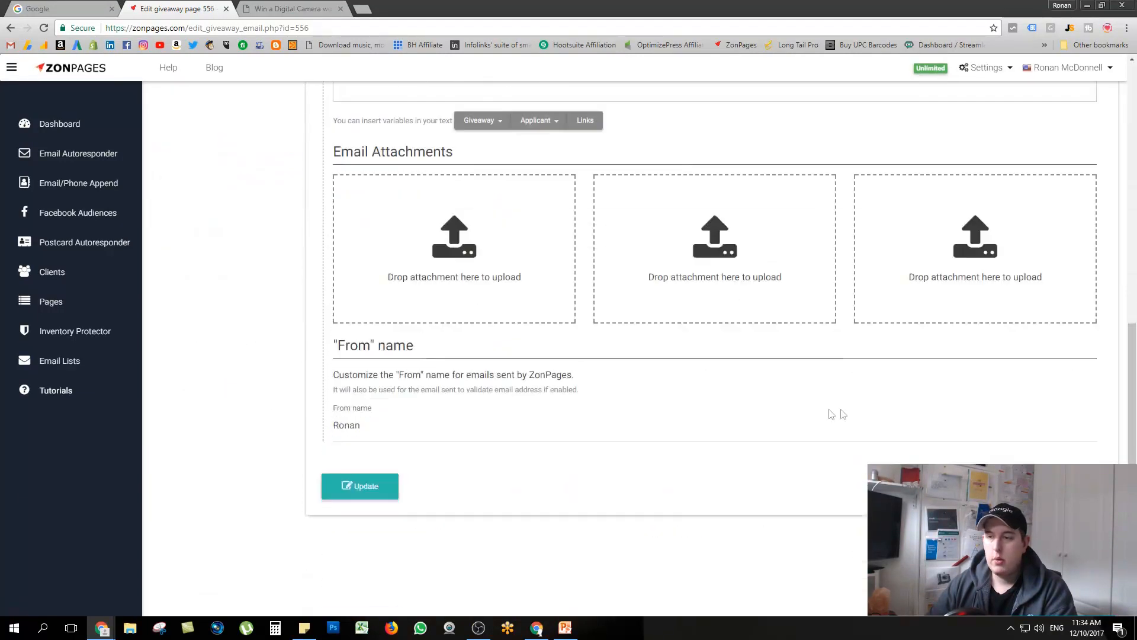
pyautogui.scroll(14, 241, 290)
pyautogui.scroll(1, 239, 287)
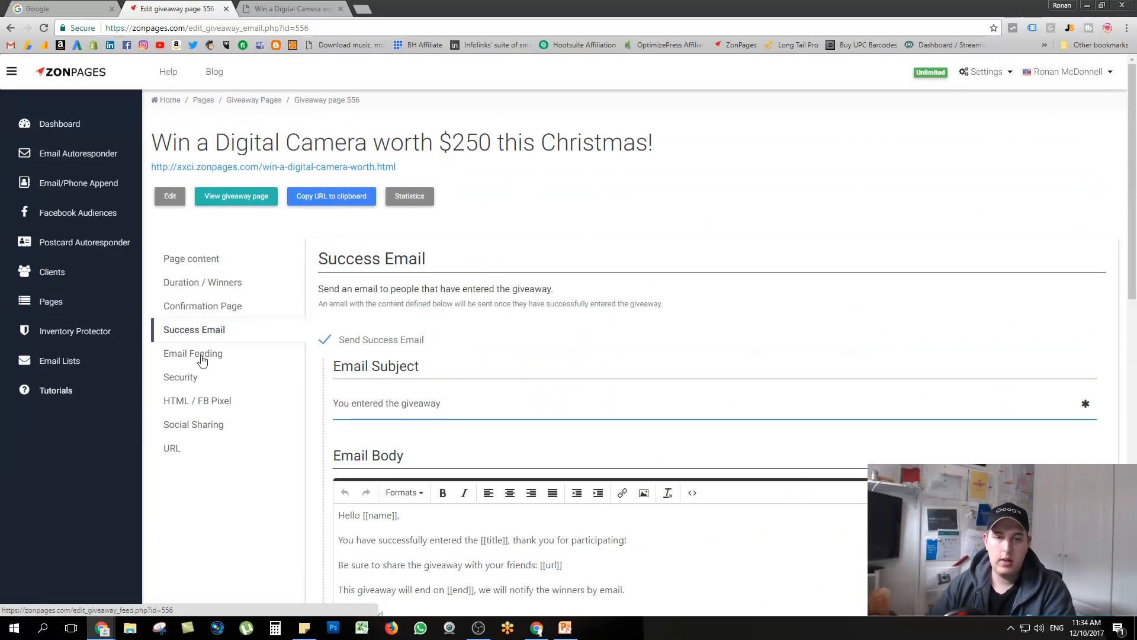
pyautogui.scroll(-14, 201, 359)
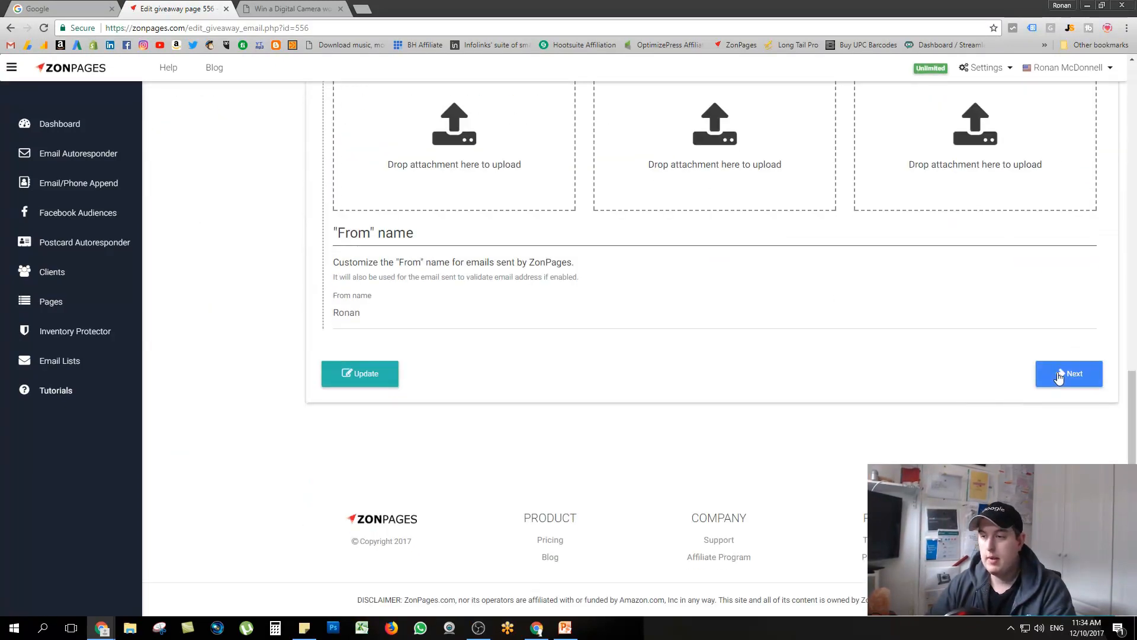
# Go through the email feeding settings and examine the email validation subject and body in the security settings.
pyautogui.click(1059, 374)
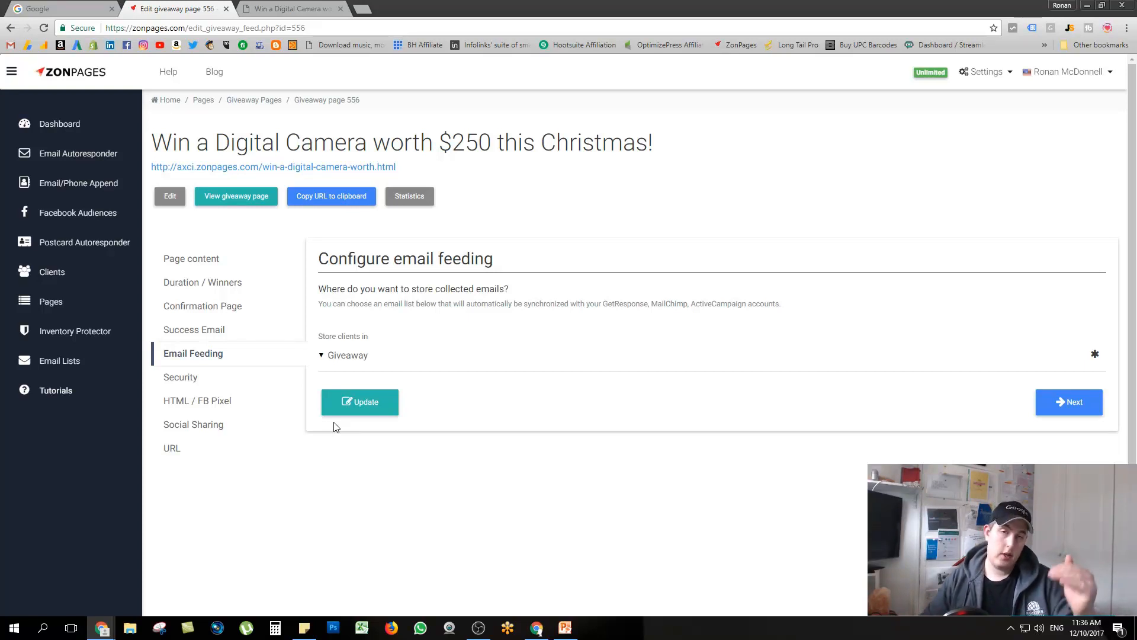
pyautogui.click(1075, 400)
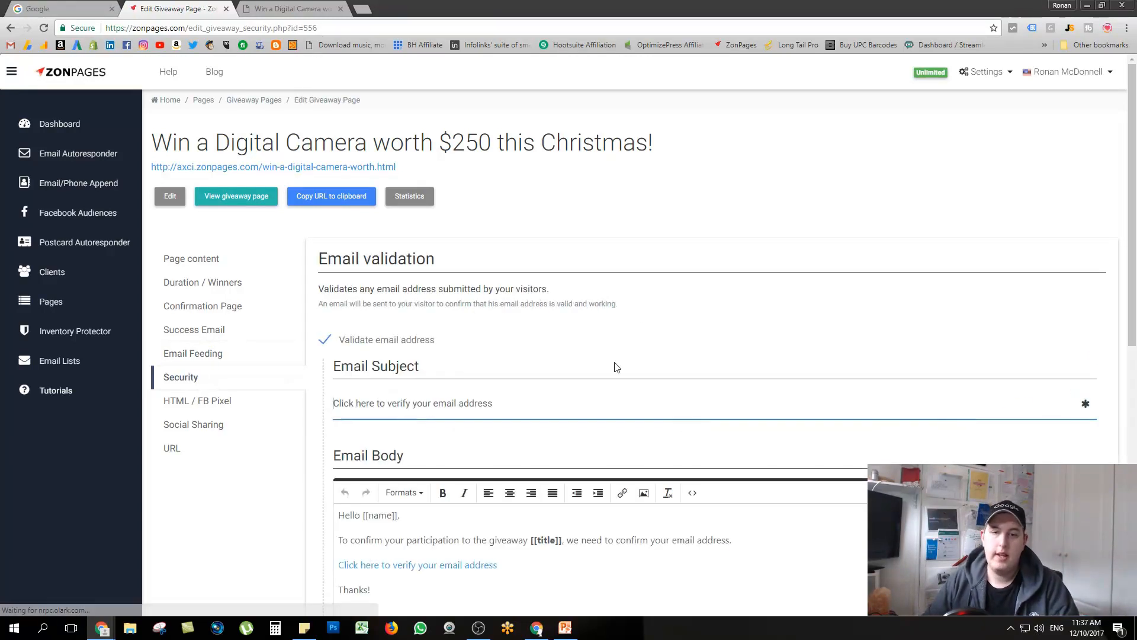
pyautogui.scroll(-2, 614, 363)
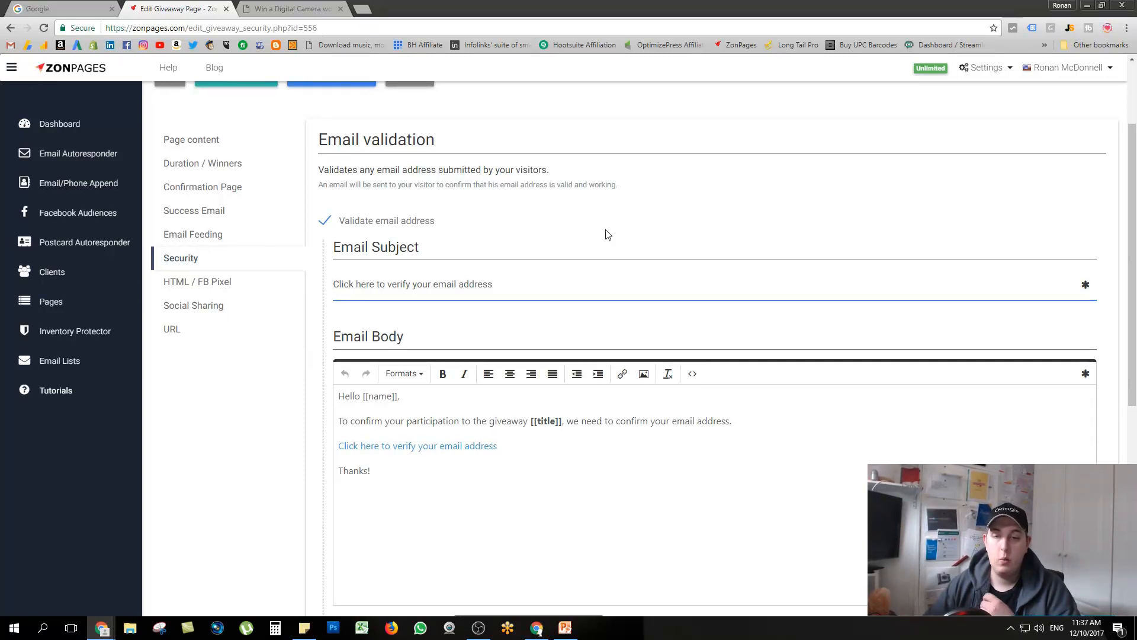
pyautogui.scroll(-1, 607, 231)
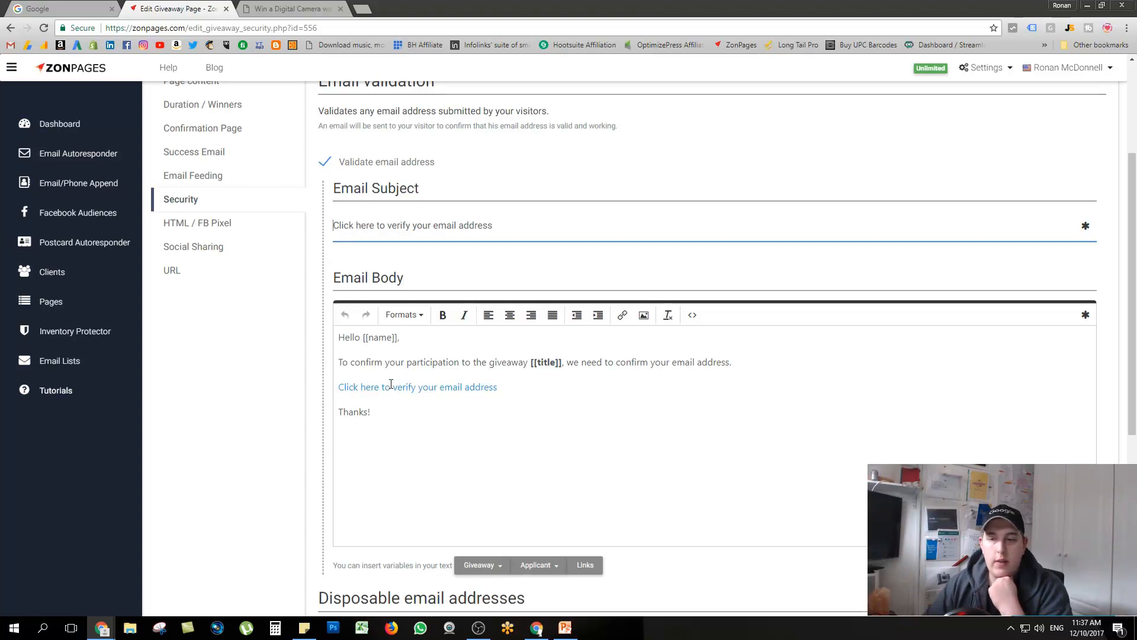
pyautogui.scroll(-3, 926, 414)
pyautogui.scroll(3, 926, 414)
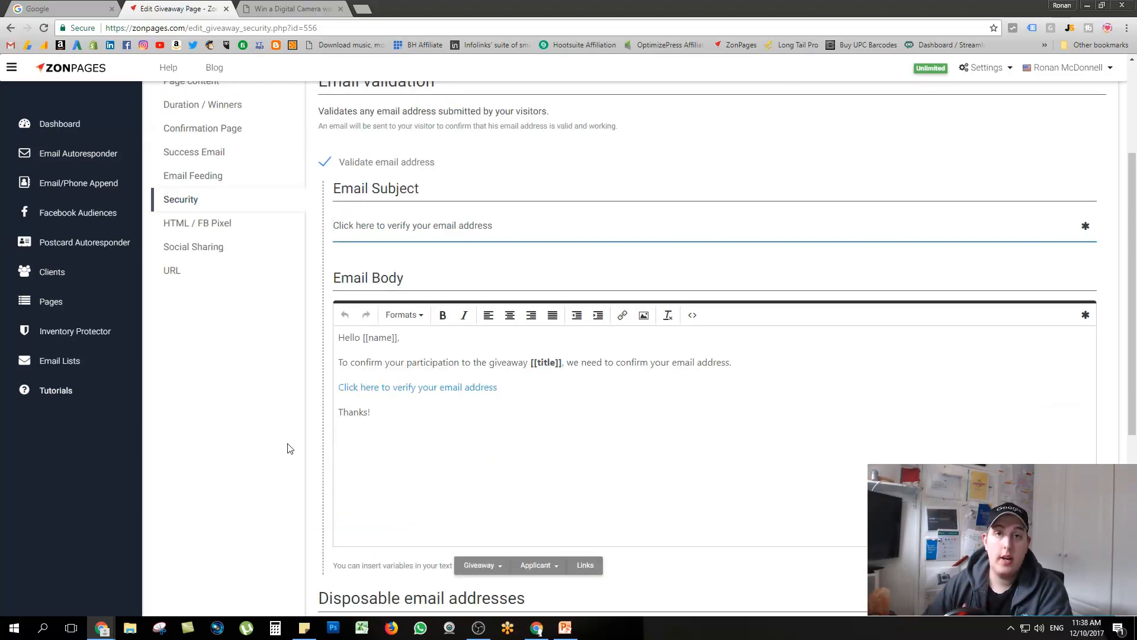
pyautogui.scroll(-4, 288, 449)
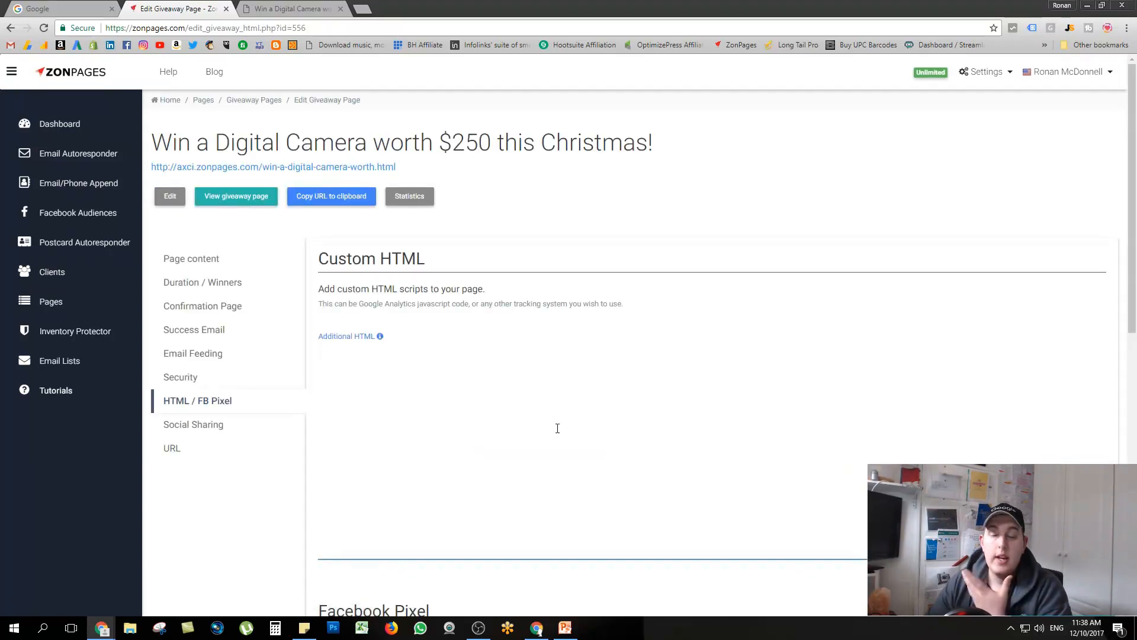
# Examine the custom HTML, Facebook Pixel ID and Facebook Pixel events settings of the giveaway page.
pyautogui.click(356, 363)
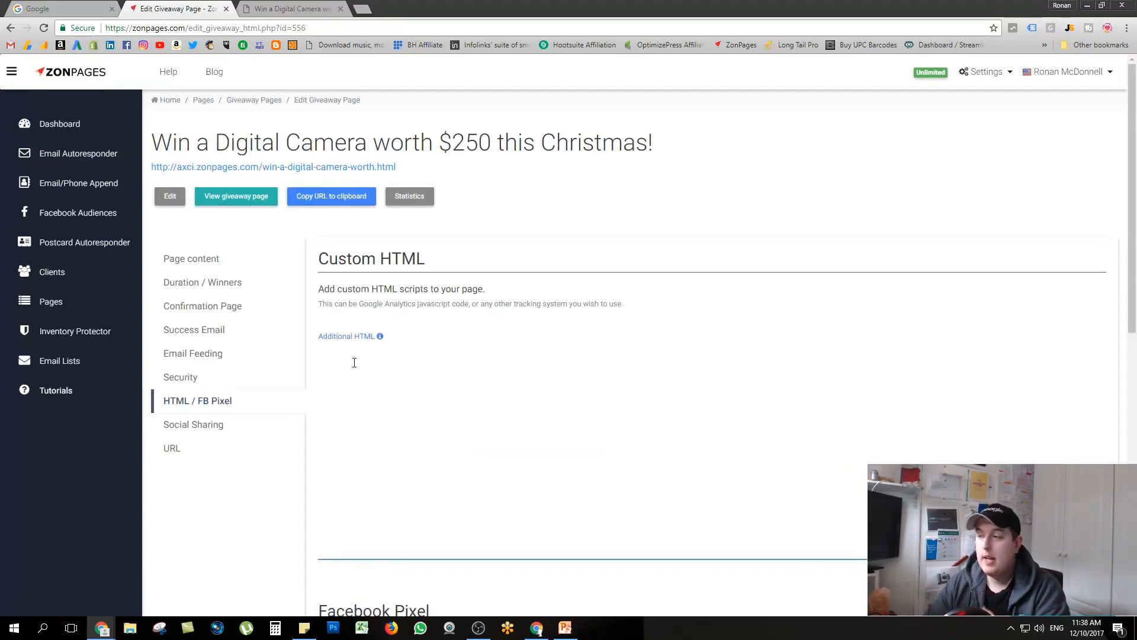
pyautogui.scroll(-1, 354, 362)
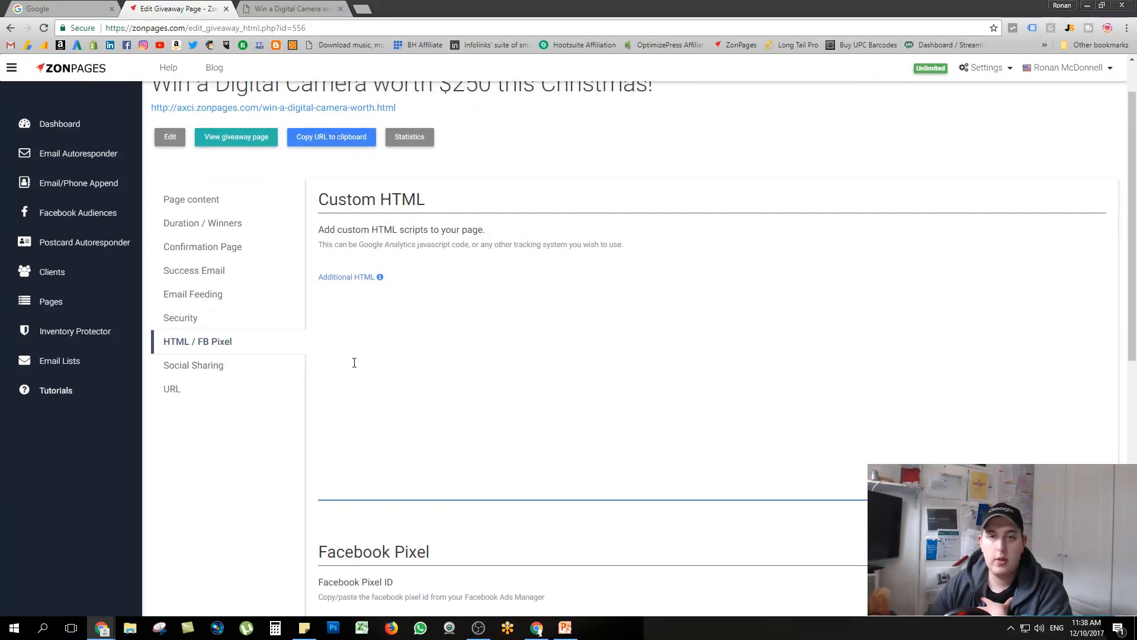
pyautogui.scroll(-1, 354, 362)
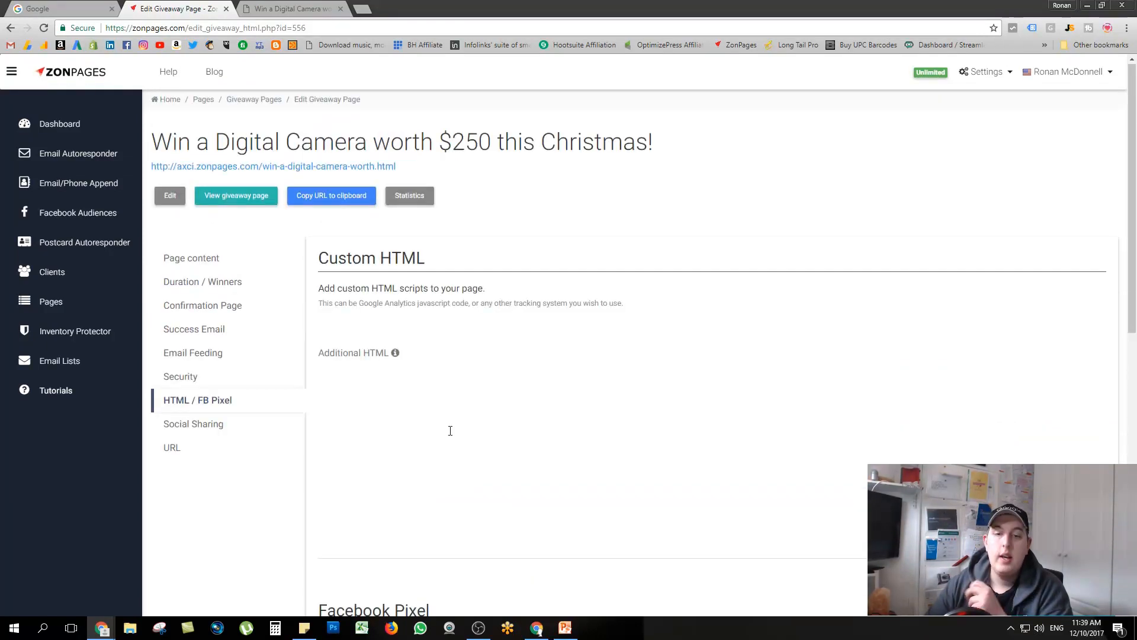
pyautogui.scroll(-2, 450, 430)
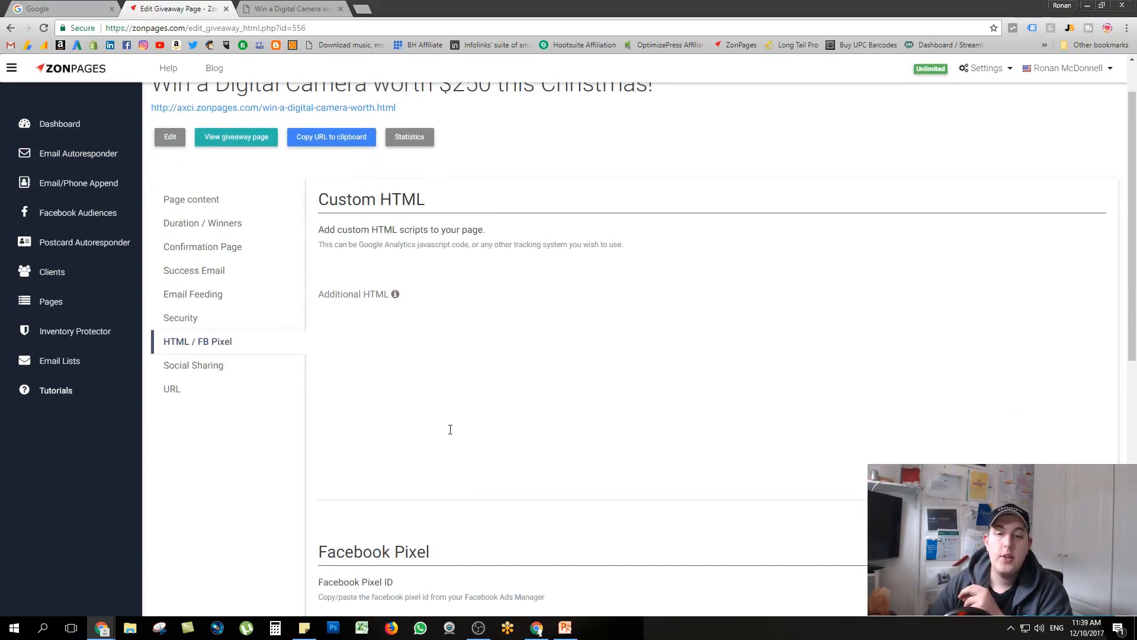
pyautogui.scroll(-1, 450, 430)
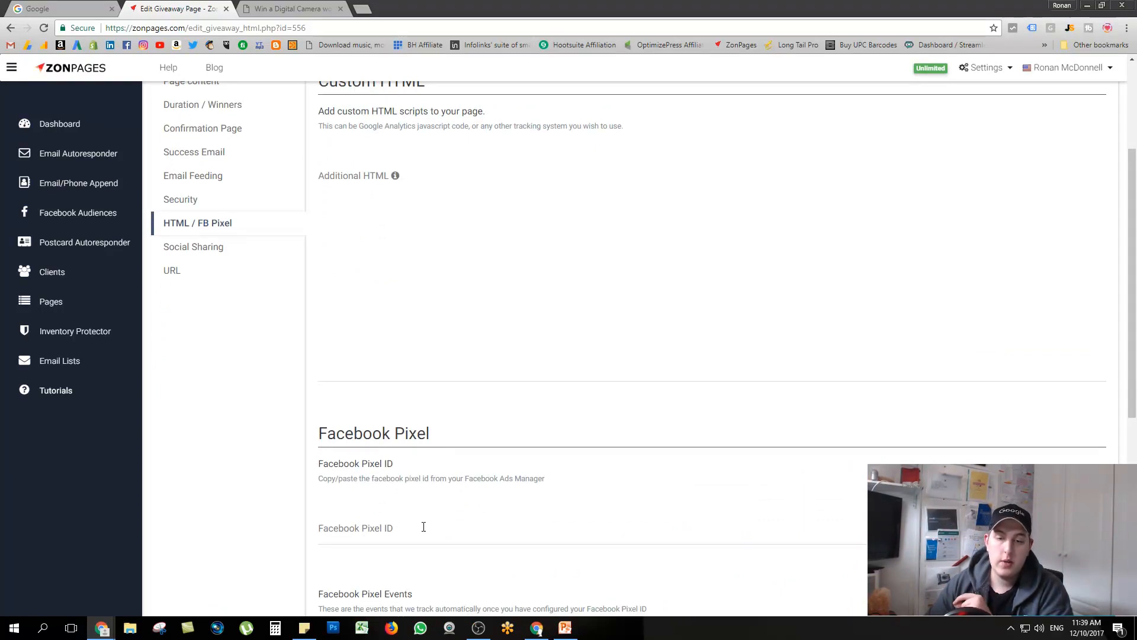
pyautogui.scroll(-2, 424, 526)
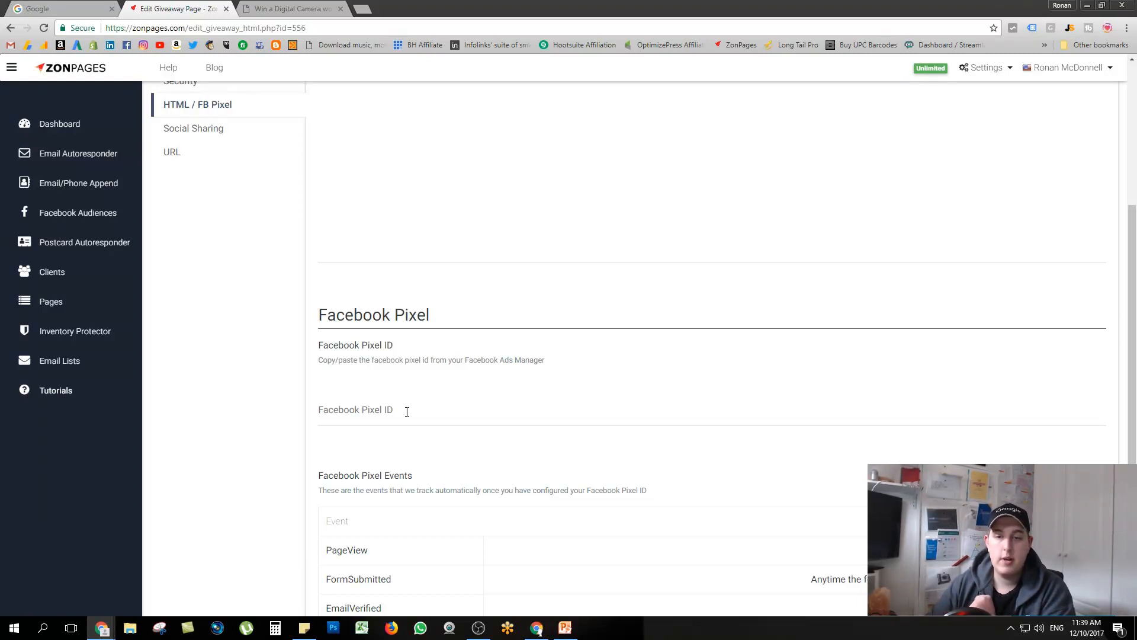
pyautogui.click(407, 412)
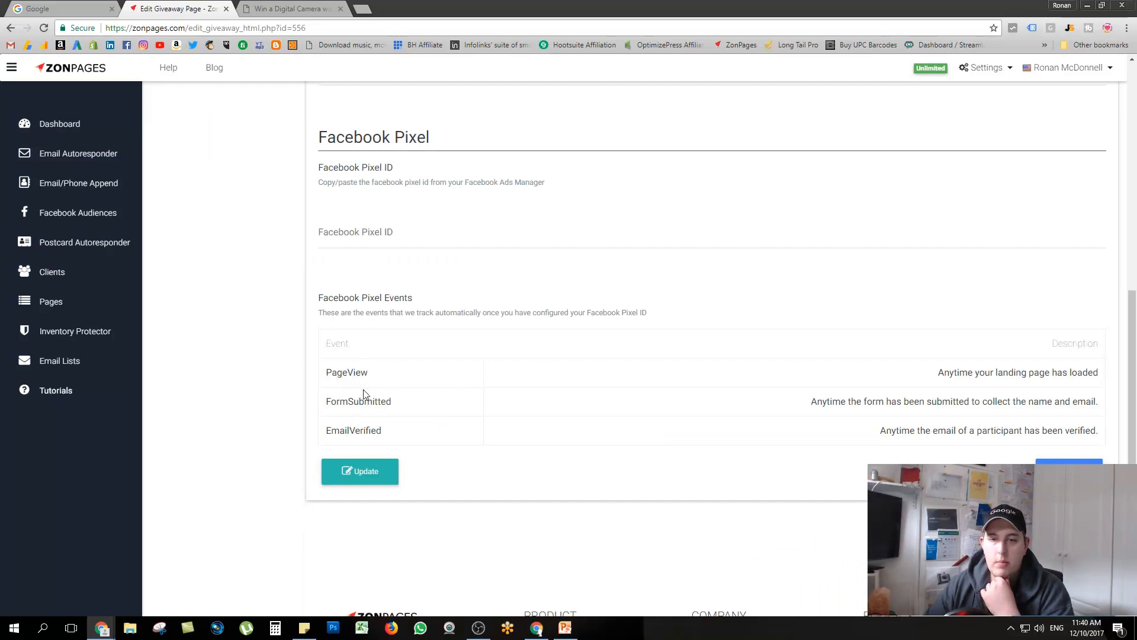
# Examine the social sharing settings, comparing the buttons on the live giveaway page and the available position options.
pyautogui.click(1069, 471)
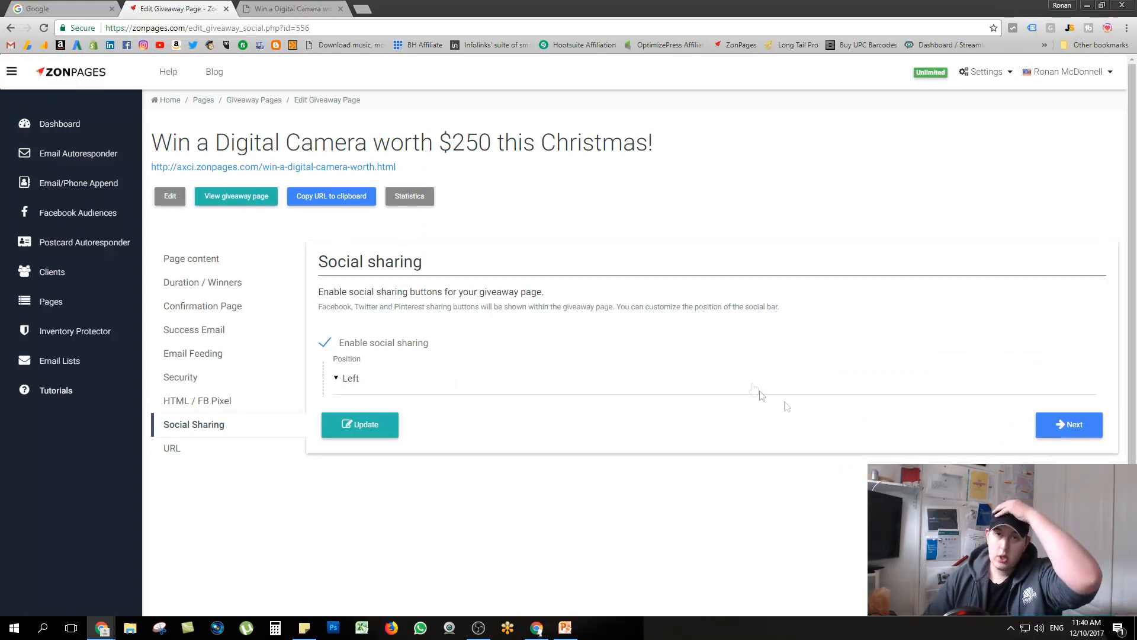
pyautogui.click(307, 5)
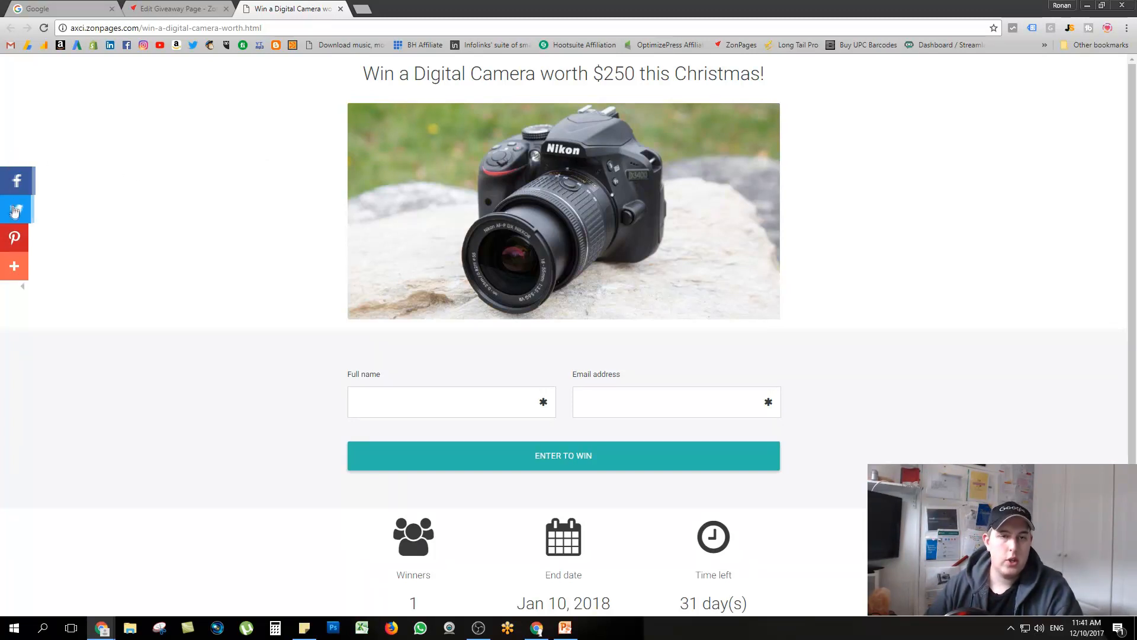
pyautogui.click(179, 8)
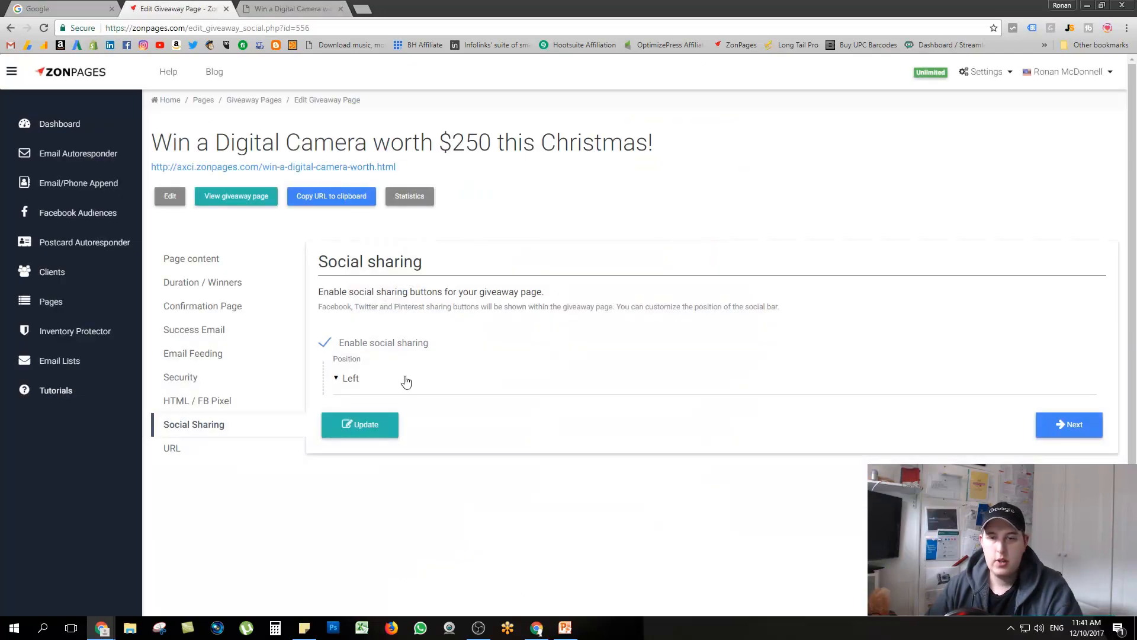
pyautogui.click(407, 380)
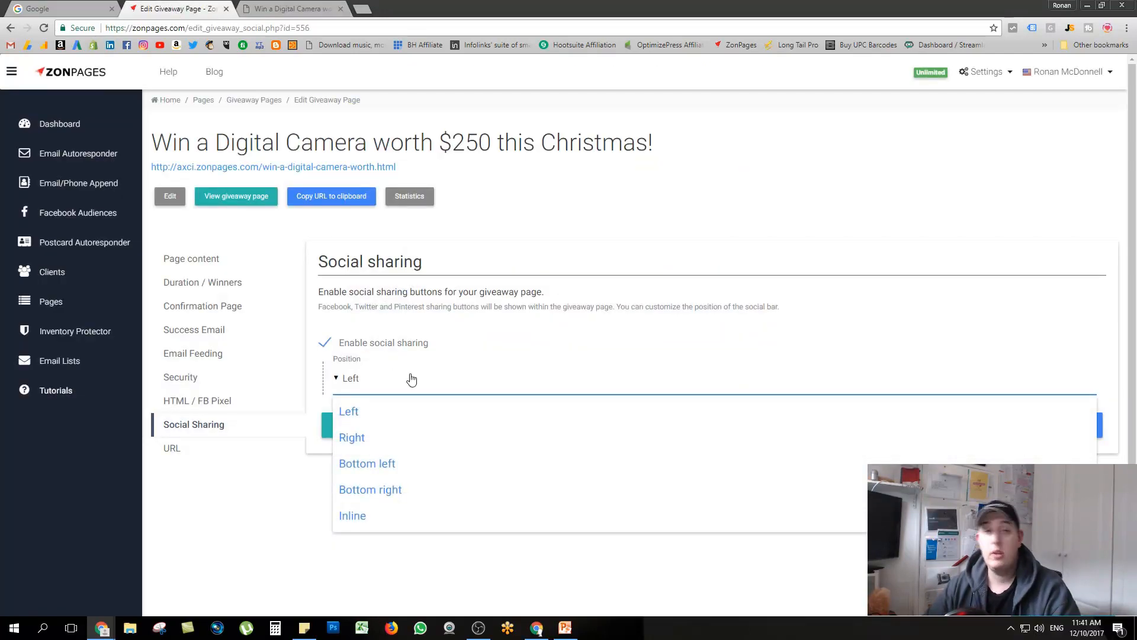
pyautogui.scroll(-2, 439, 438)
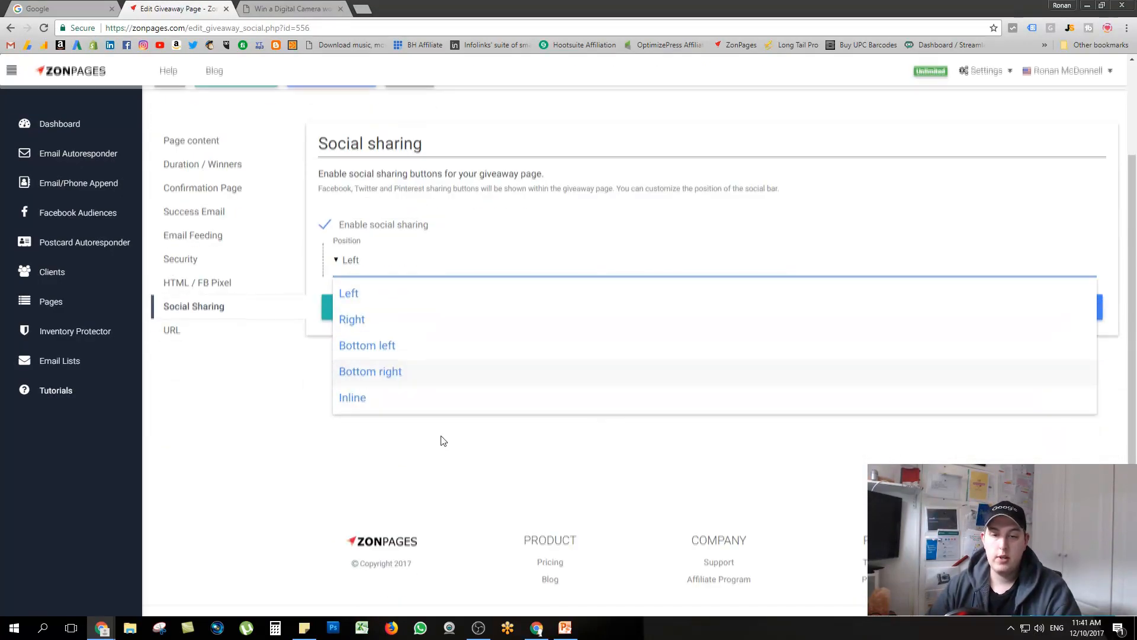
pyautogui.click(274, 454)
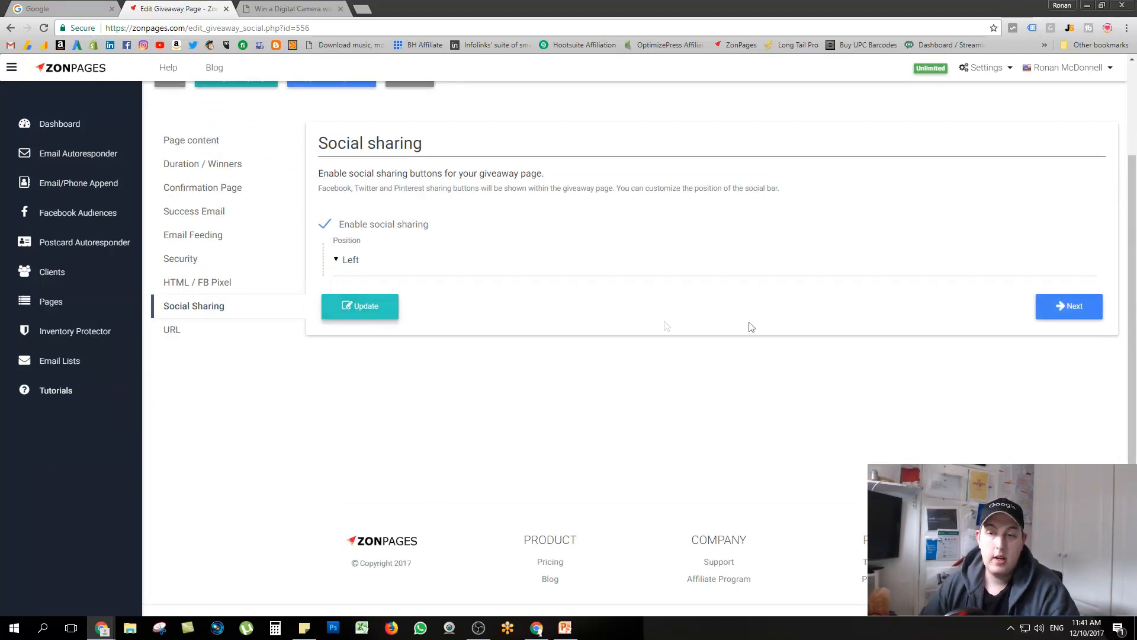
# Open the giveaway page URL settings and replace the sub domain with "cameracontest".
pyautogui.click(1064, 306)
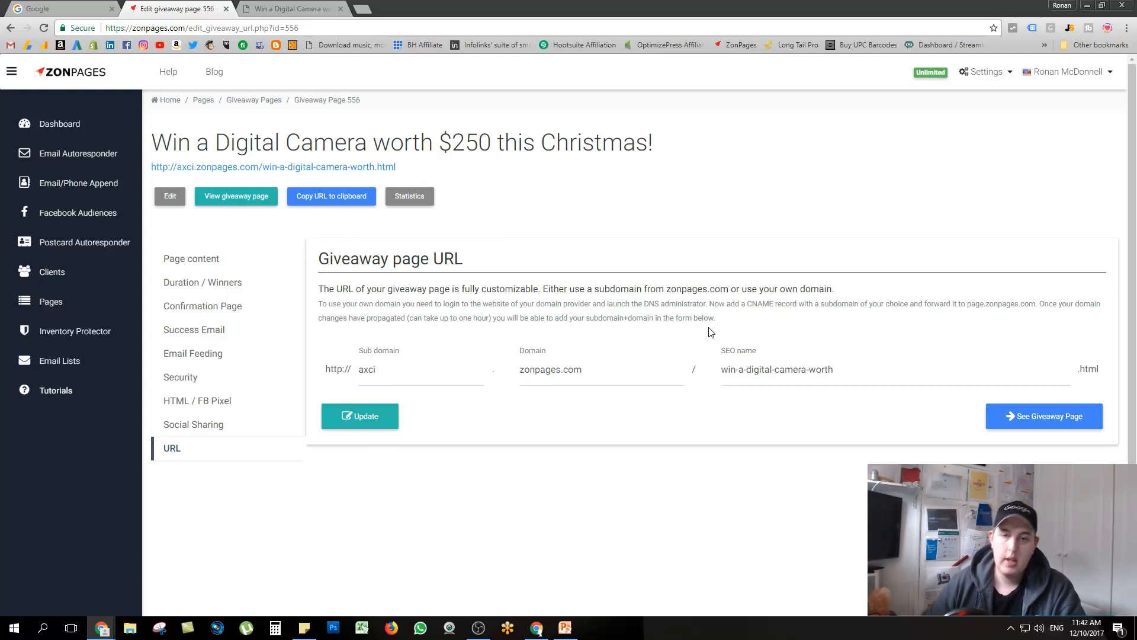
pyautogui.click(562, 361)
pyautogui.doubleClick(434, 366)
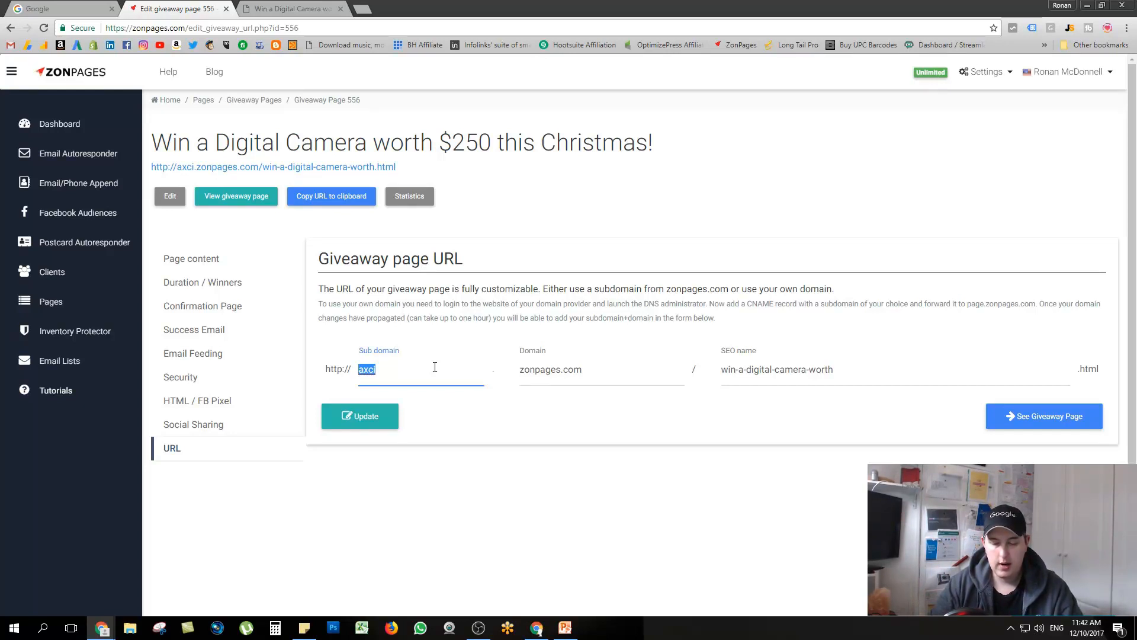
pyautogui.press('BackSpace')
pyautogui.write('camera')
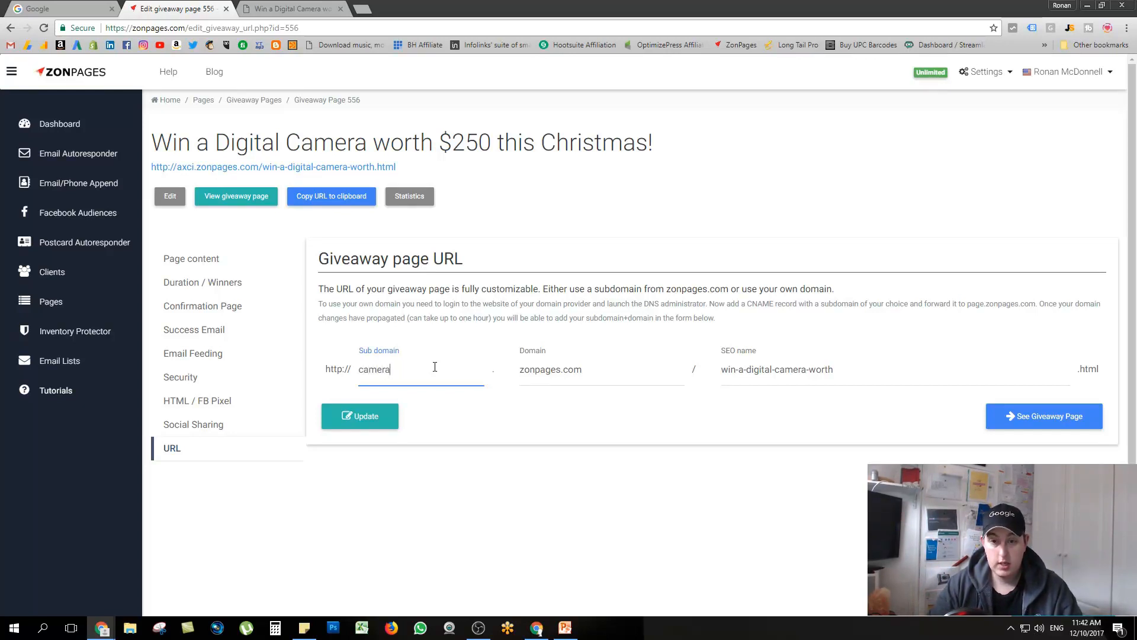
pyautogui.write('contest')
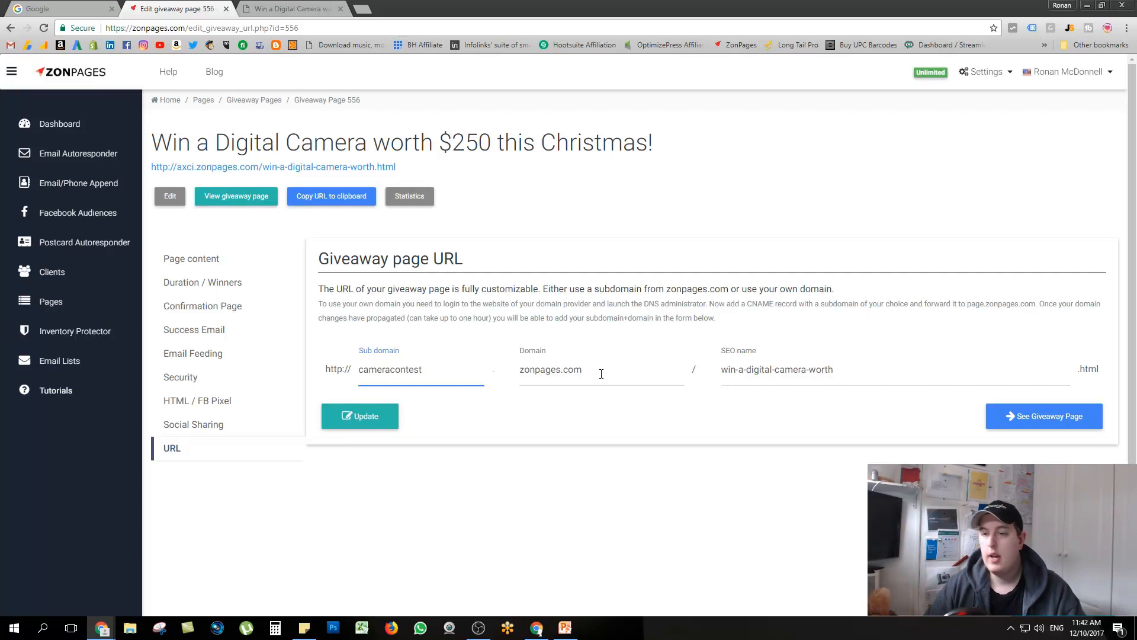
# Shorten the SEO name to "win-a-digital-camera" and save the giveaway page URL.
pyautogui.moveTo(836, 369); pyautogui.dragTo(812, 367)
pyautogui.press('BackSpace')
pyautogui.press('BackSpace')
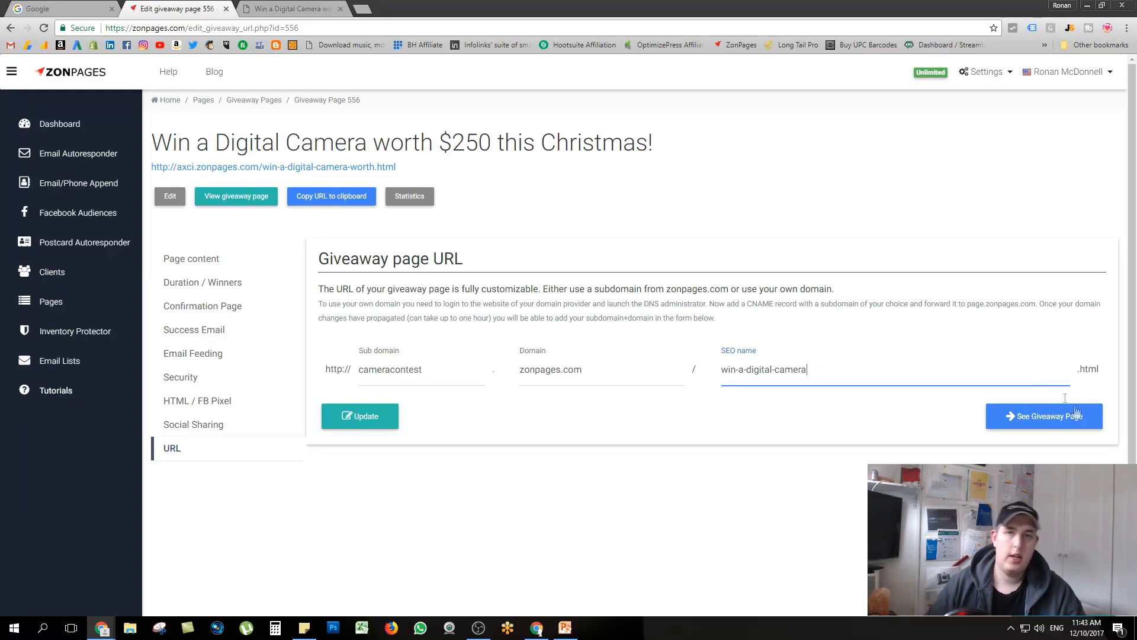
pyautogui.click(344, 428)
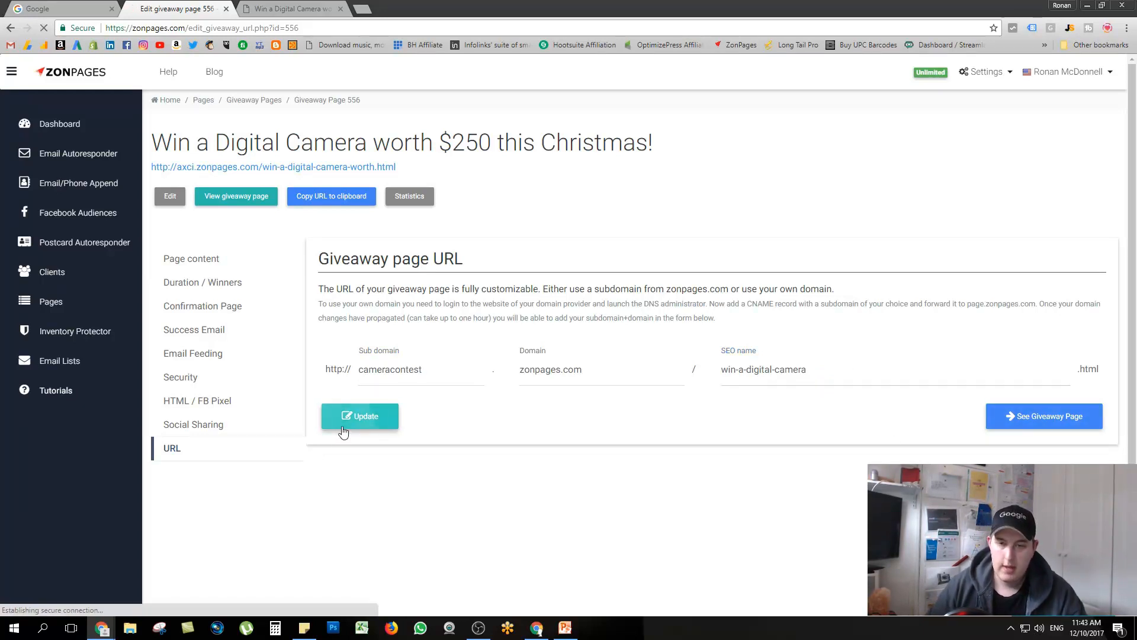
# Test the old giveaway address, close its tab and view the giveaway page at its new URL.
pyautogui.click(306, 10)
pyautogui.click(292, 28)
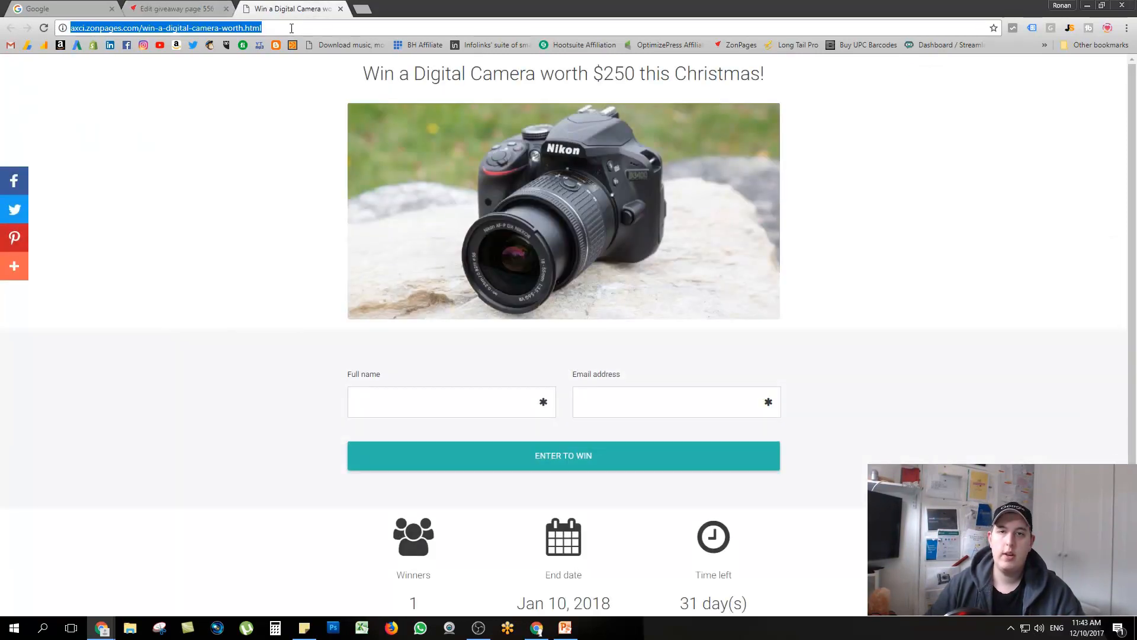
pyautogui.press('Return')
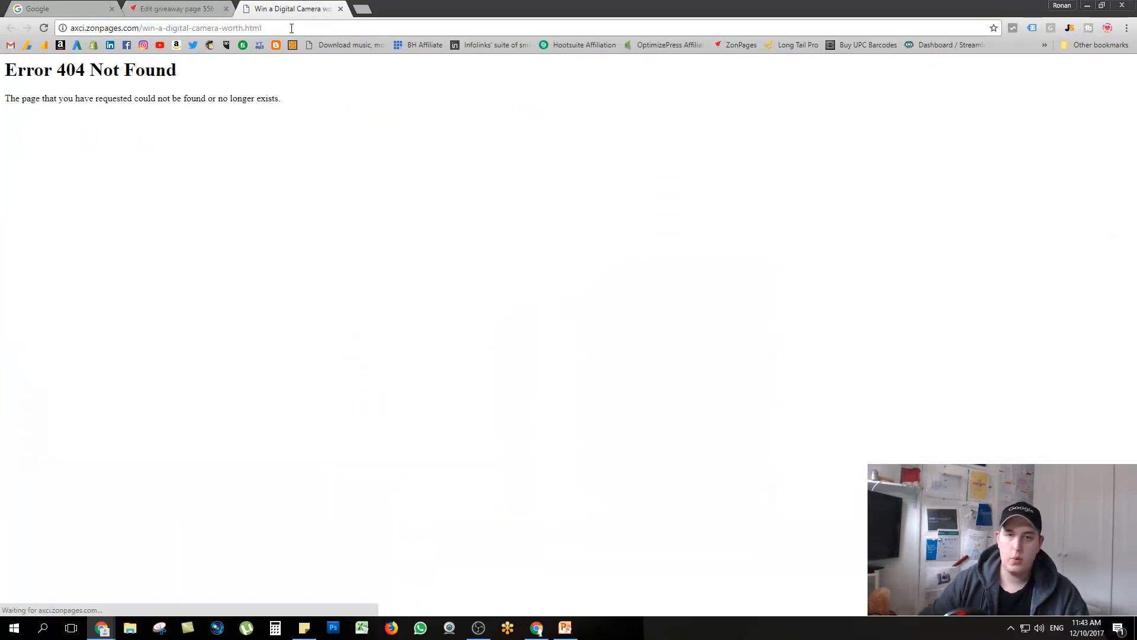
pyautogui.click(340, 8)
pyautogui.click(1036, 426)
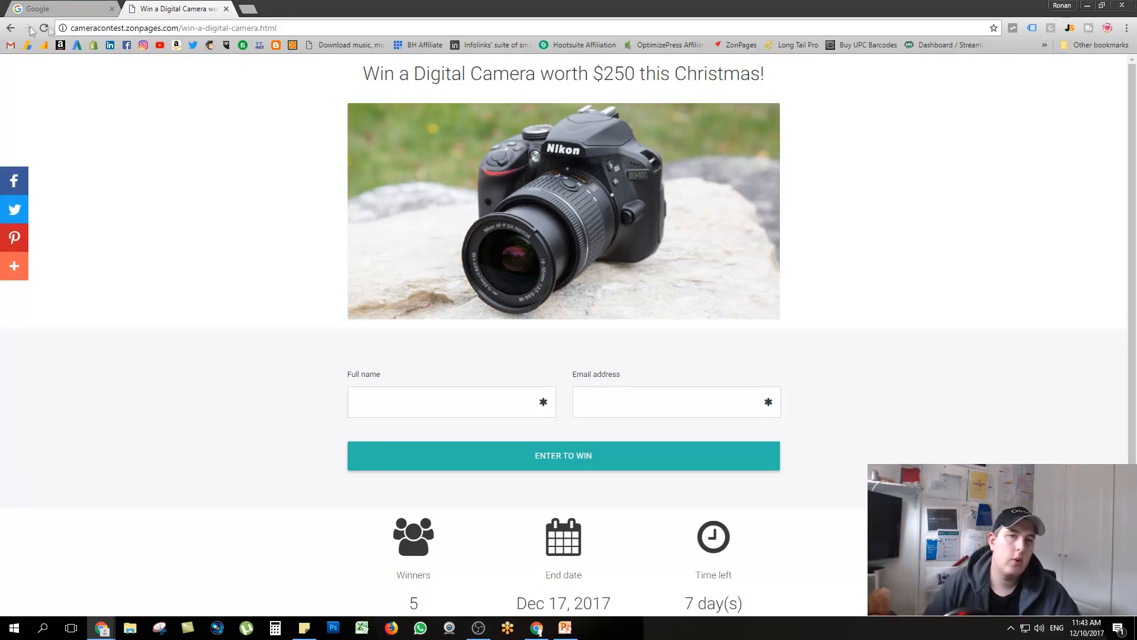
pyautogui.click(11, 28)
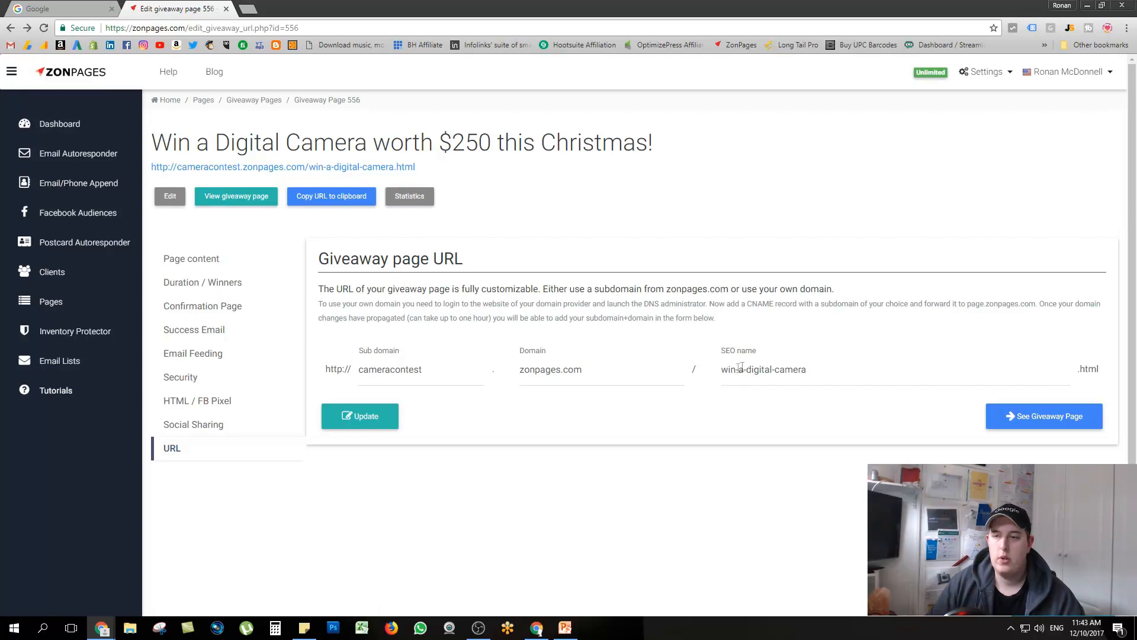
# Insert the words "brand-name" so the SEO name reads "win-a-brand-name-digital-camera", and save the URL.
pyautogui.click(778, 362)
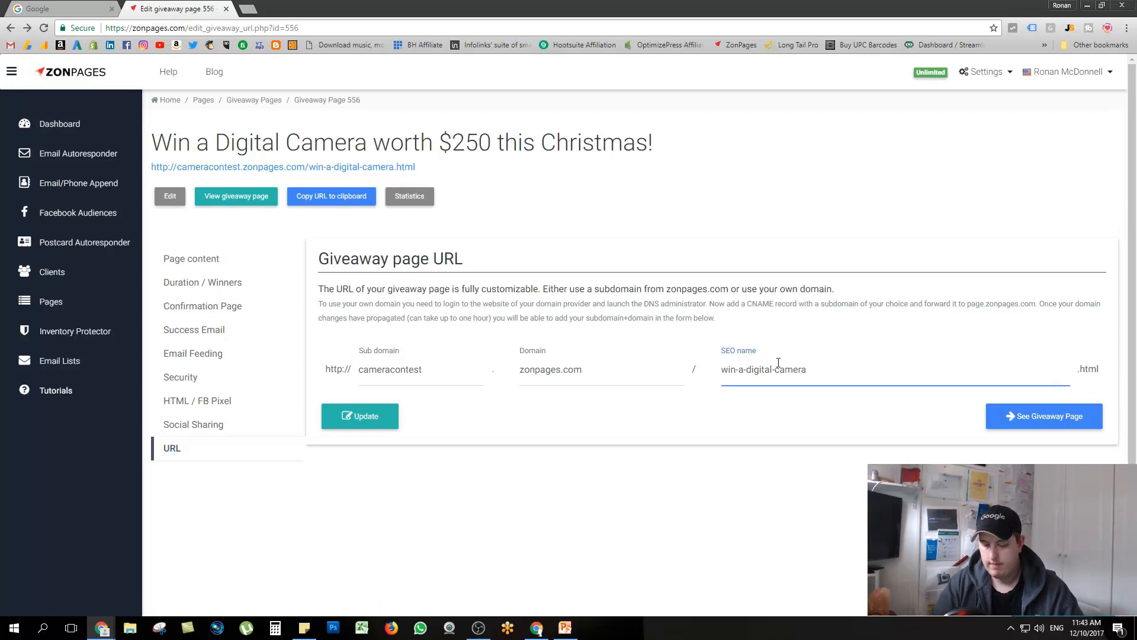
pyautogui.write('brandname -')
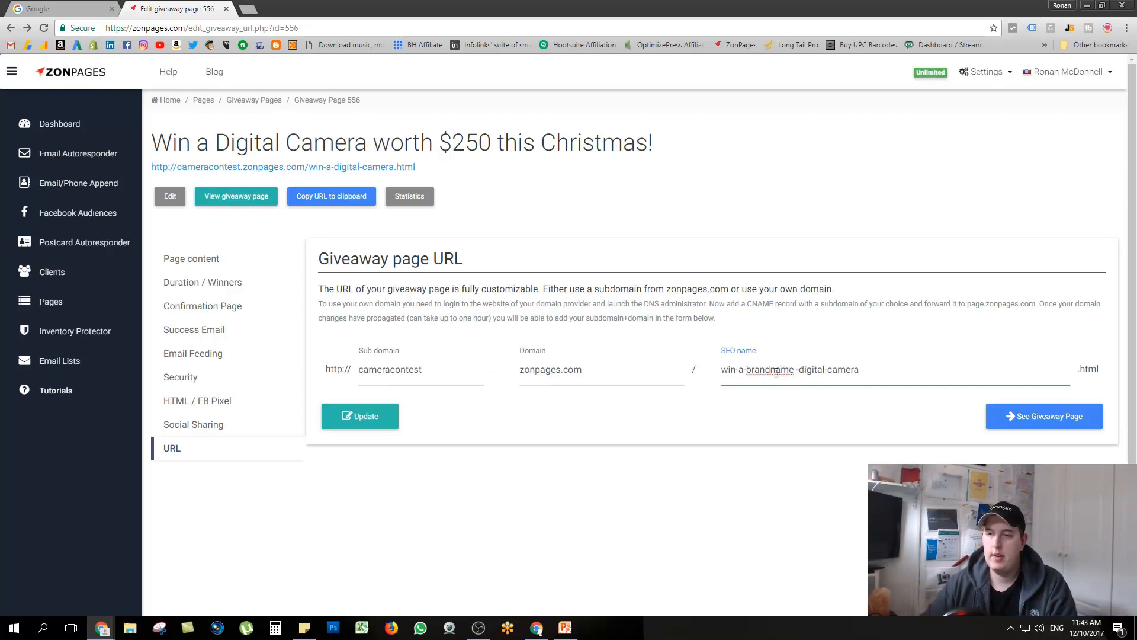
pyautogui.click(770, 371)
pyautogui.write('-')
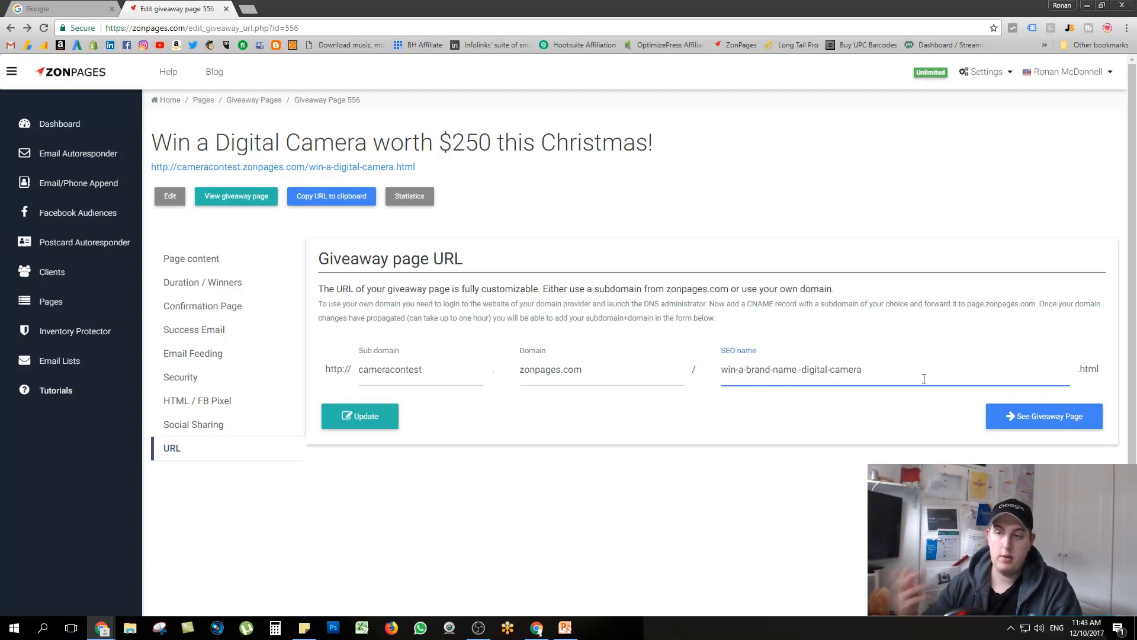
pyautogui.click(801, 368)
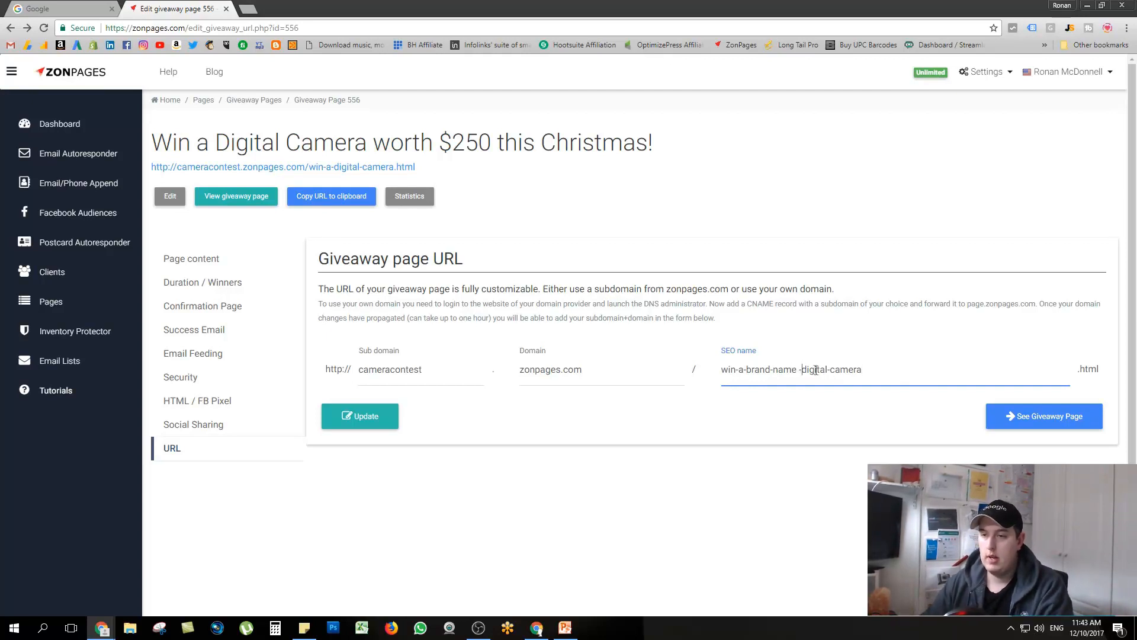
pyautogui.press('BackSpace')
pyautogui.click(361, 416)
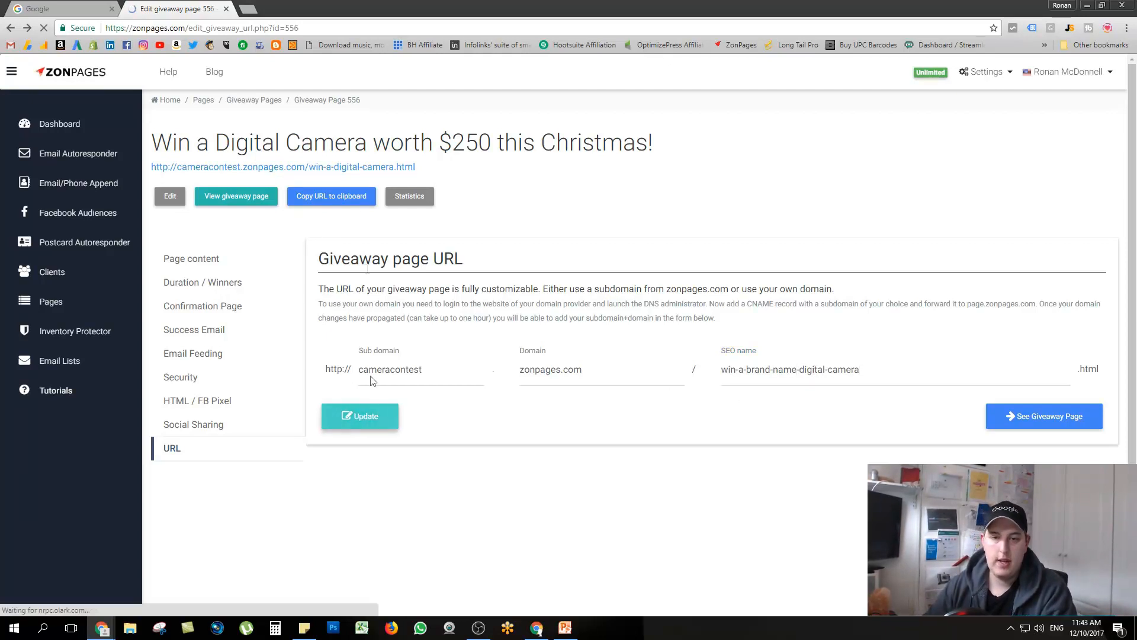
# Open the giveaway page at its new URL in a separate tab and look it over.
pyautogui.rightClick(241, 197)
pyautogui.click(264, 204)
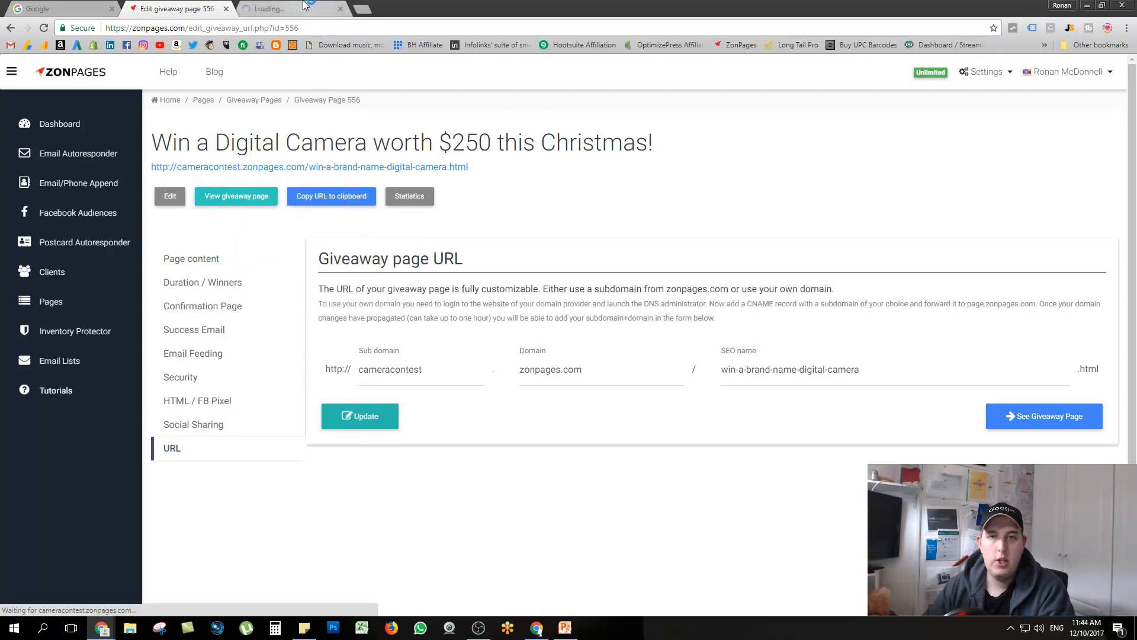
pyautogui.click(290, 8)
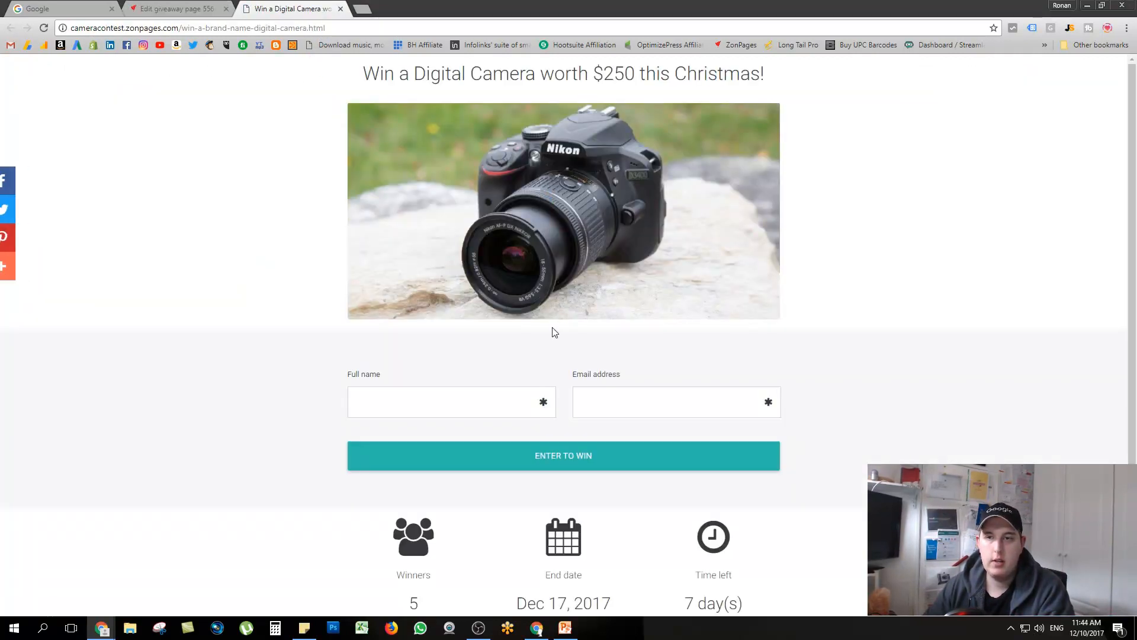
pyautogui.scroll(-1, 553, 331)
pyautogui.scroll(-1, 555, 332)
pyautogui.scroll(2, 555, 332)
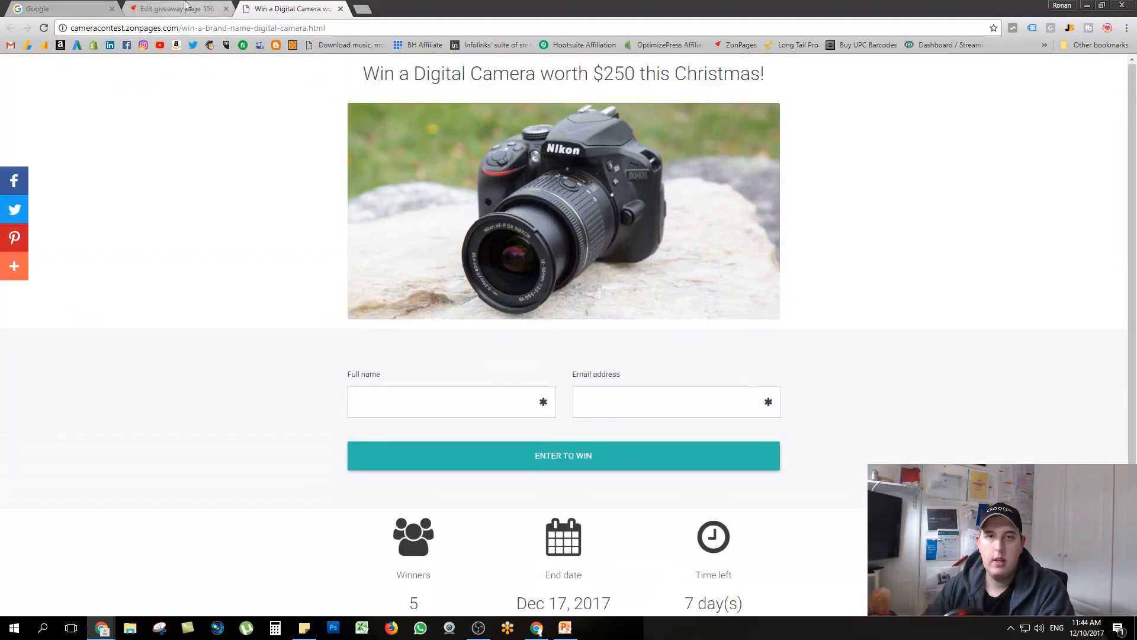
# Fill the giveaway page's description with repeated copies of "Win a Digital Camera worth $250 this Christmas!" and save it.
pyautogui.click(183, 7)
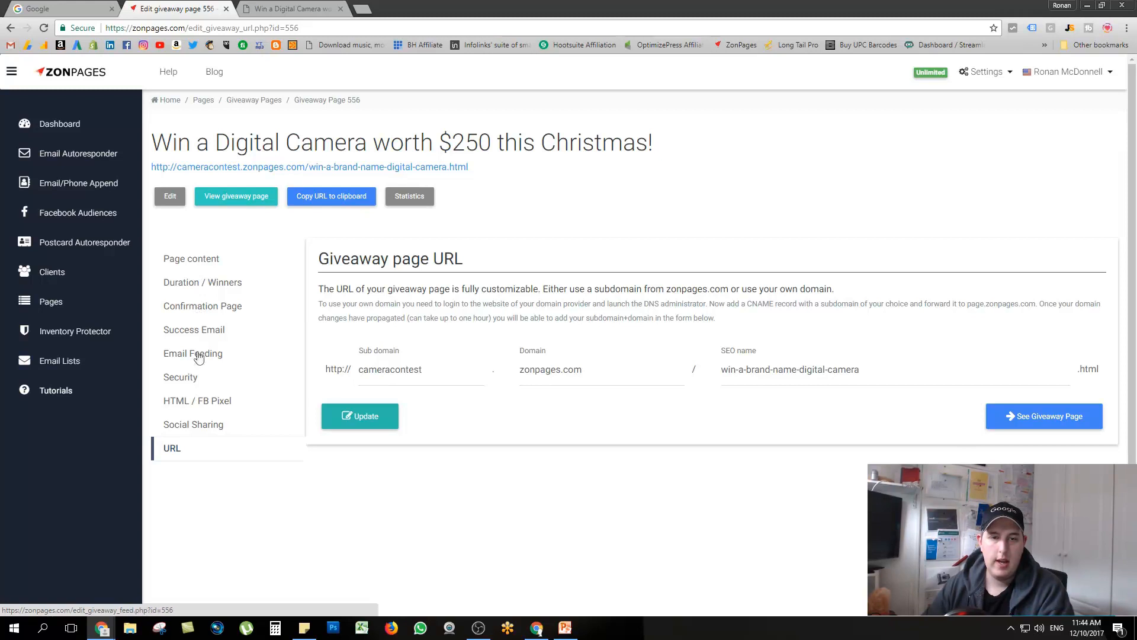
pyautogui.click(187, 262)
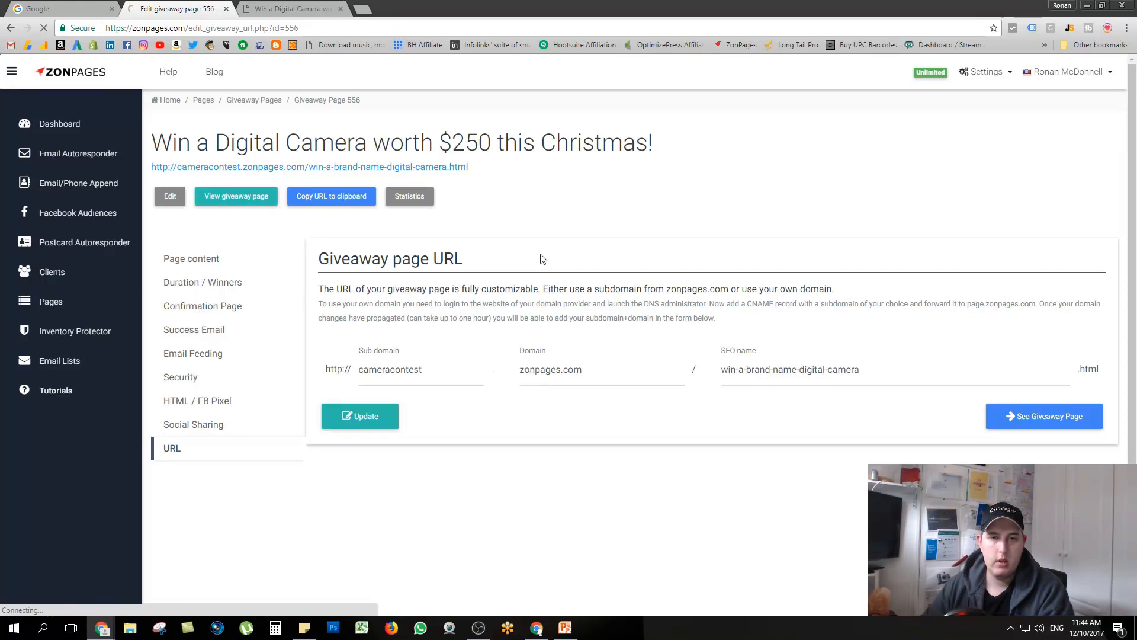
pyautogui.scroll(-2, 410, 395)
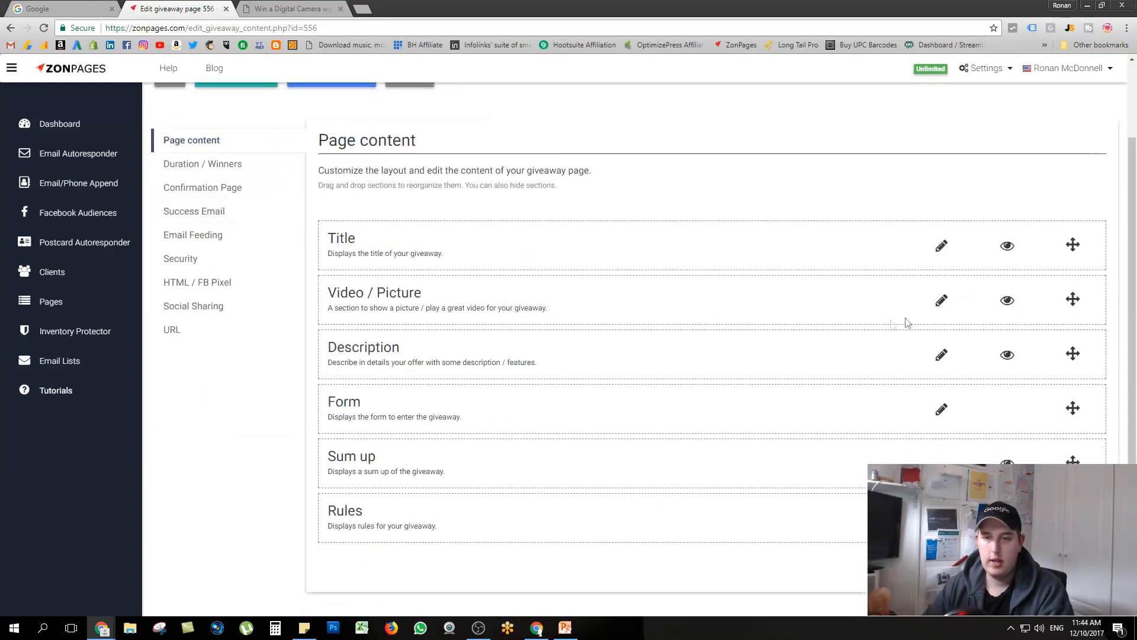
pyautogui.click(942, 356)
pyautogui.click(396, 506)
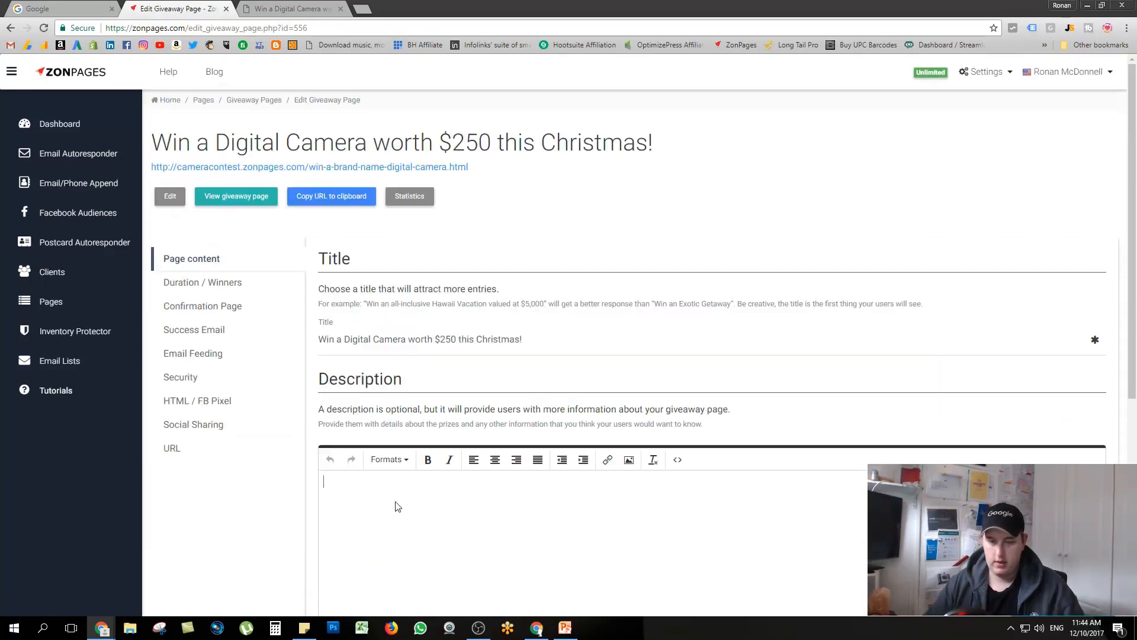
pyautogui.hotkey('ctrl', 'v')
pyautogui.hotkey('ctrl', 'v')
pyautogui.hotkey('ctrl', 'v')
pyautogui.hotkey('ctrl', 'v')
pyautogui.hotkey('ctrl', 'v')
pyautogui.hotkey('ctrl', 'v')
pyautogui.hotkey('ctrl', 'v')
pyautogui.hotkey('ctrl', 'v')
pyautogui.hotkey('ctrl', 'v')
pyautogui.hotkey('ctrl', 'v')
pyautogui.hotkey('ctrl', 'v')
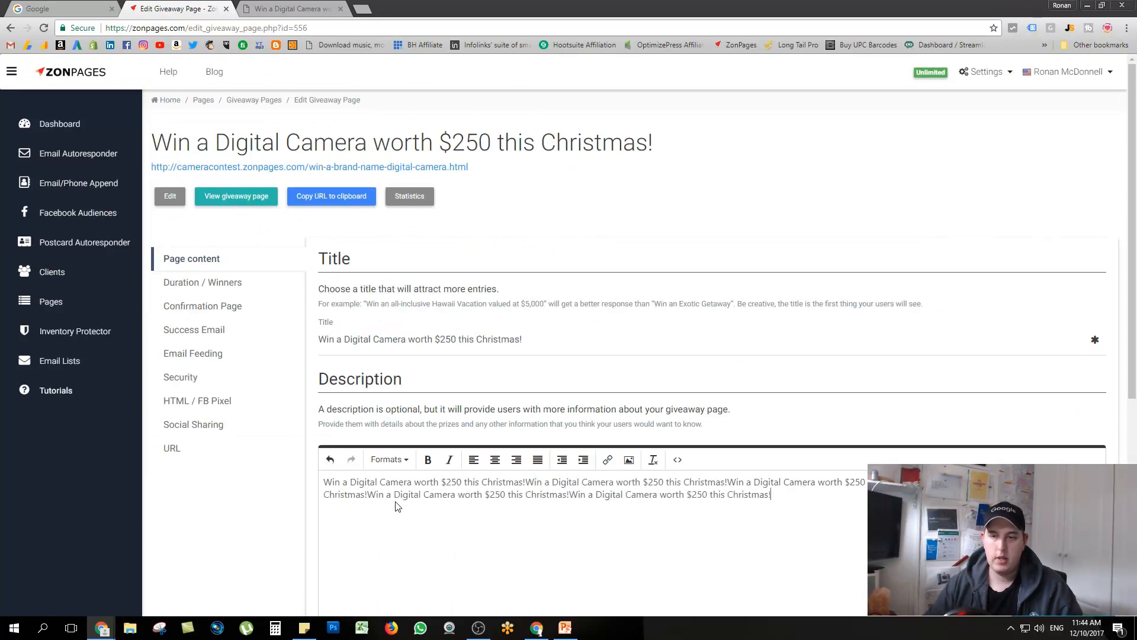
pyautogui.hotkey('ctrl', 'v')
pyautogui.hotkey('ctrl', 'v')
pyautogui.hotkey('ctrl', 'v')
pyautogui.hotkey('ctrl', 'v')
pyautogui.hotkey('ctrl', 'v')
pyautogui.hotkey('ctrl', 'v')
pyautogui.hotkey('ctrl', 'v')
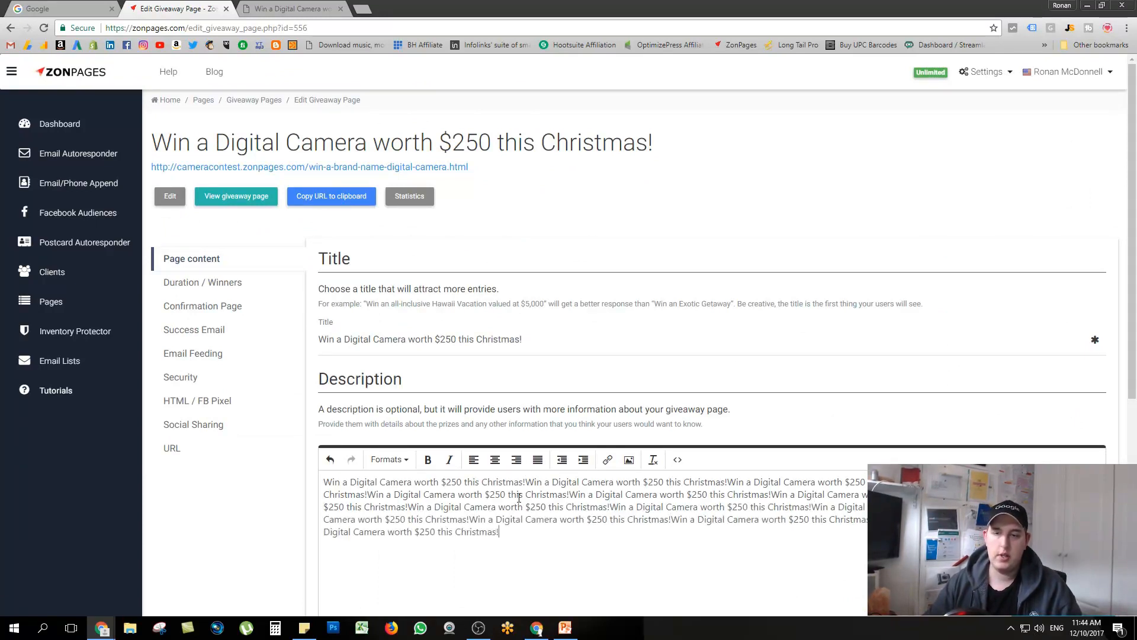
pyautogui.scroll(-4, 614, 407)
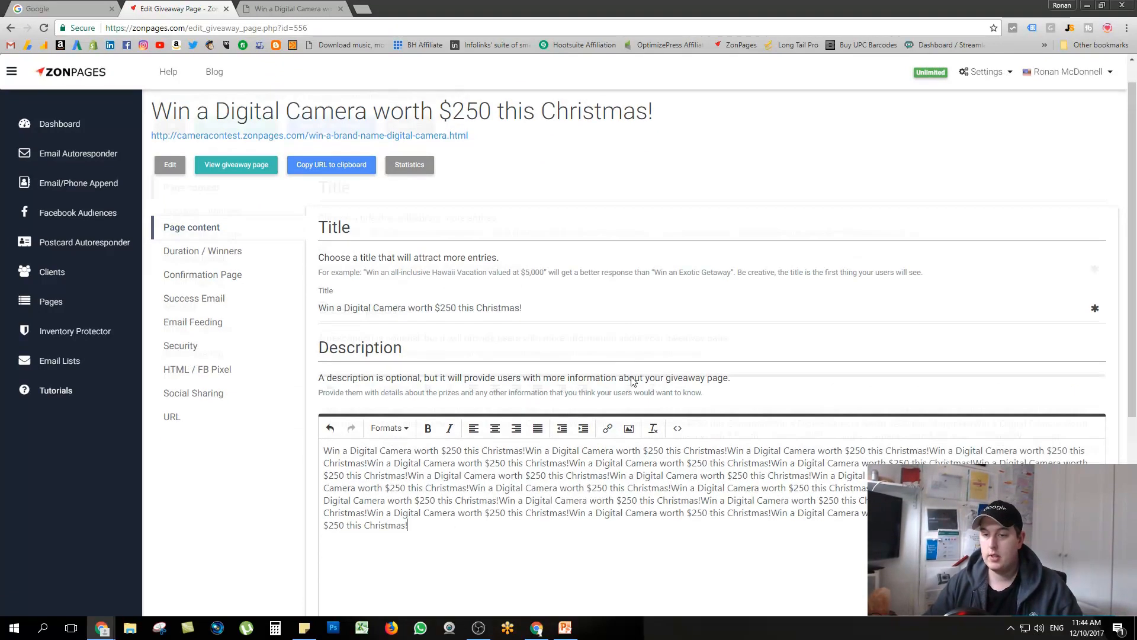
pyautogui.click(364, 483)
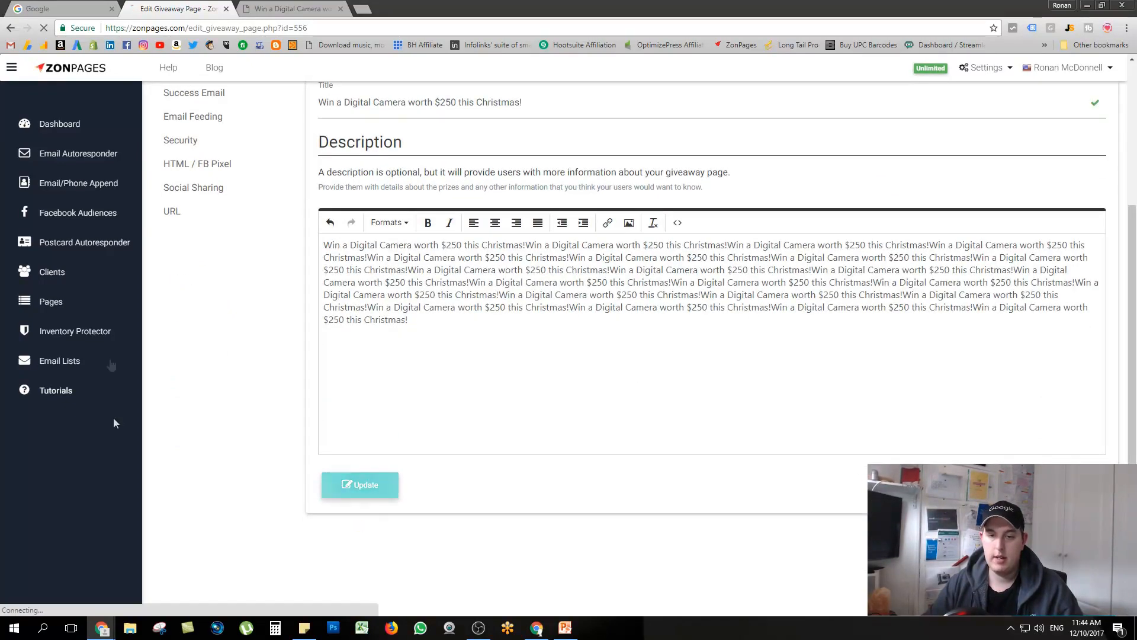
# Reload the live giveaway page and review its description, entry form and summary section.
pyautogui.click(284, 9)
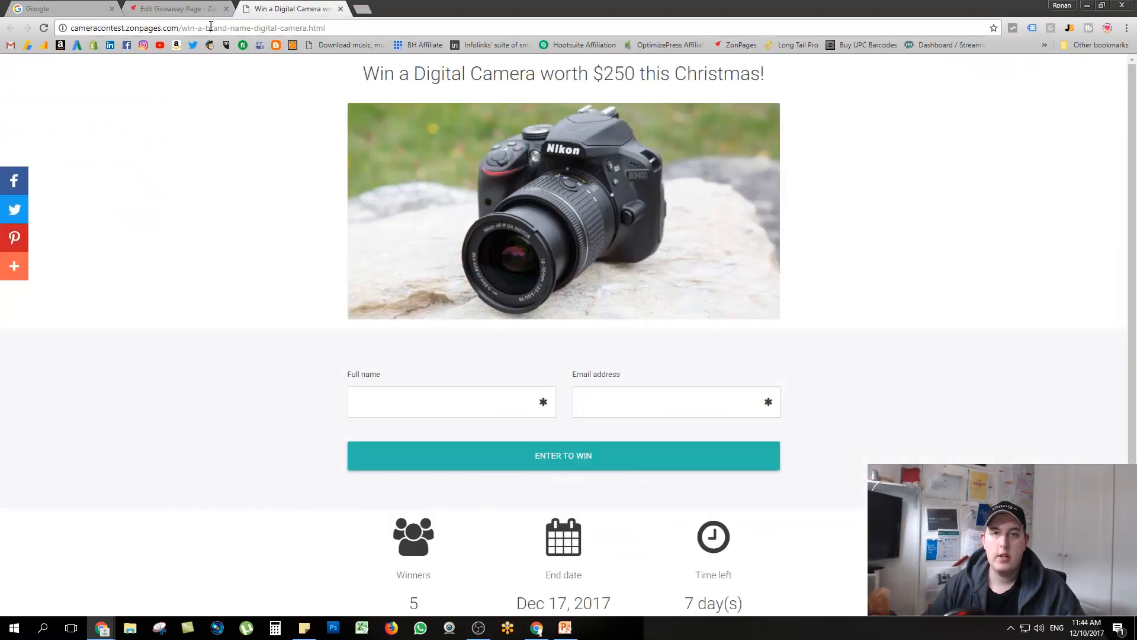
pyautogui.click(211, 28)
pyautogui.press('Return')
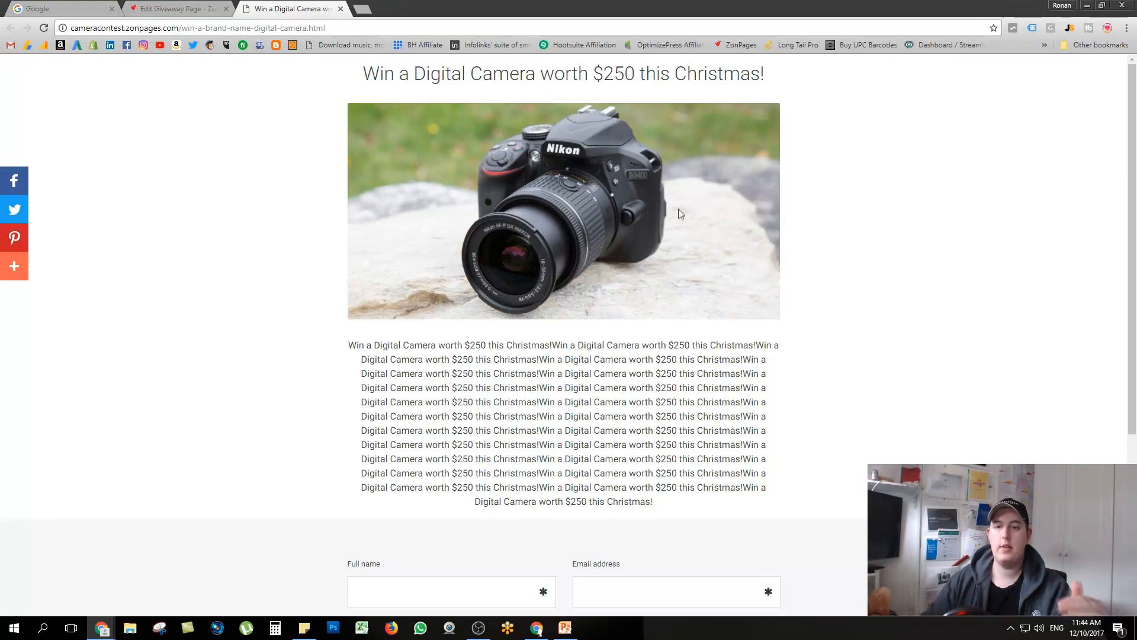
pyautogui.scroll(-1, 662, 267)
pyautogui.scroll(-2, 592, 332)
pyautogui.scroll(-1, 431, 421)
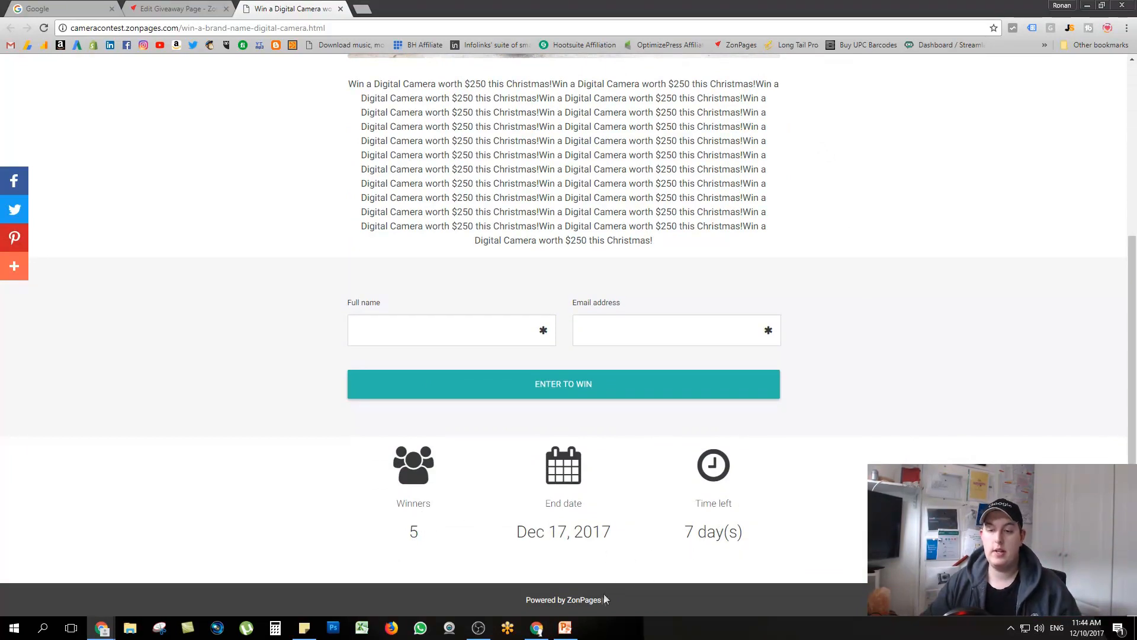
# Go back to the editor, view the synchronization options of the "Giveaway" email list, and return to the email lists.
pyautogui.click(178, 8)
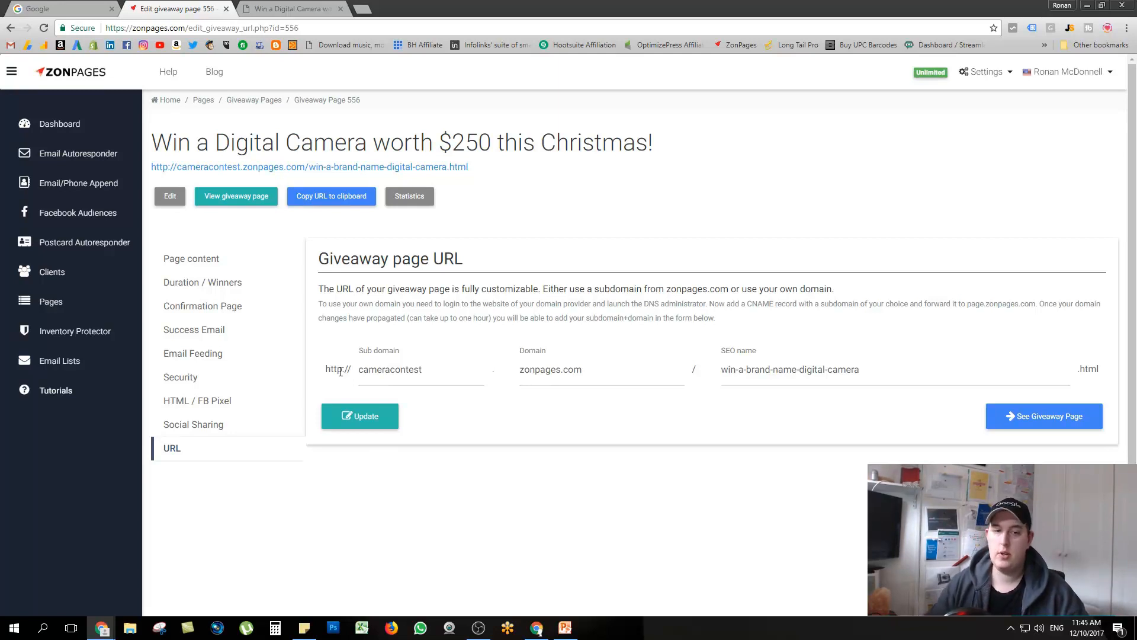
pyautogui.click(55, 370)
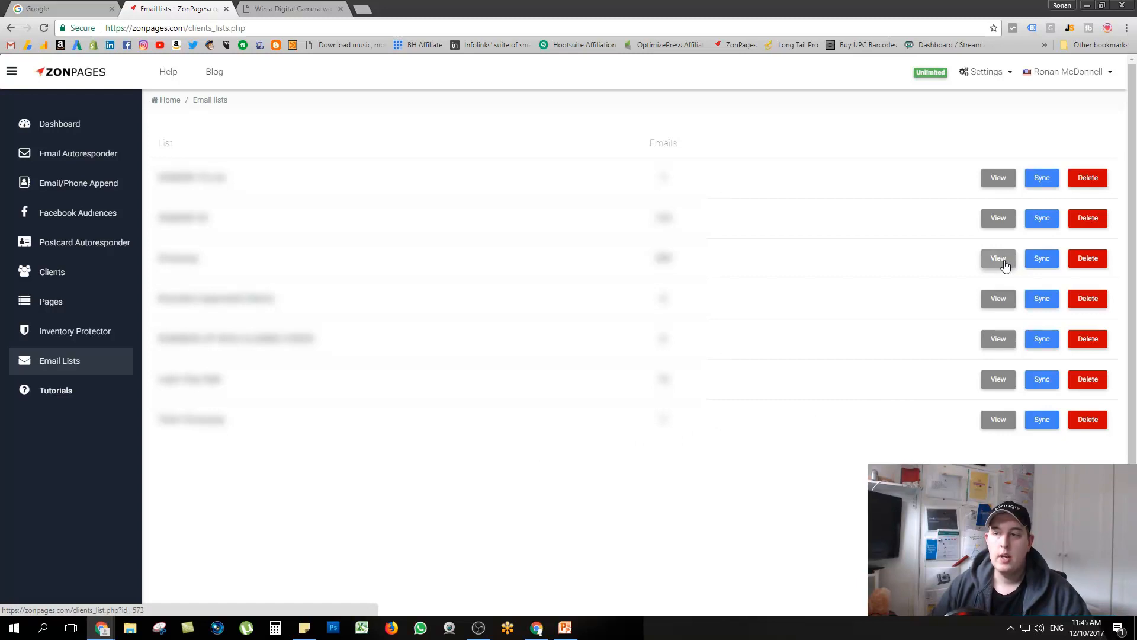
pyautogui.click(1041, 262)
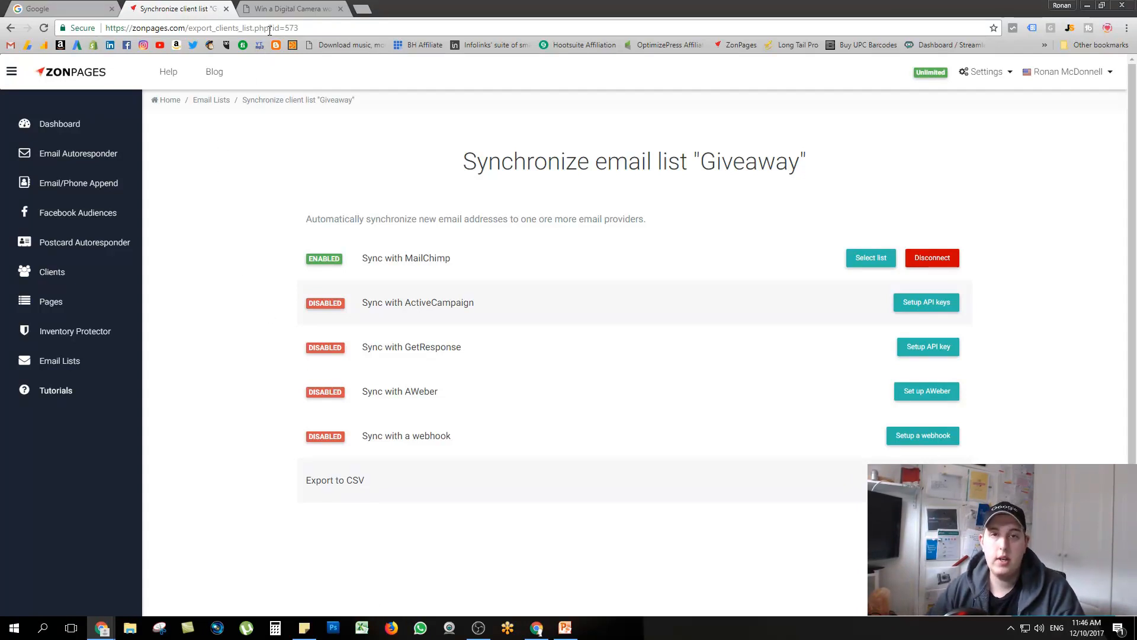
pyautogui.click(211, 100)
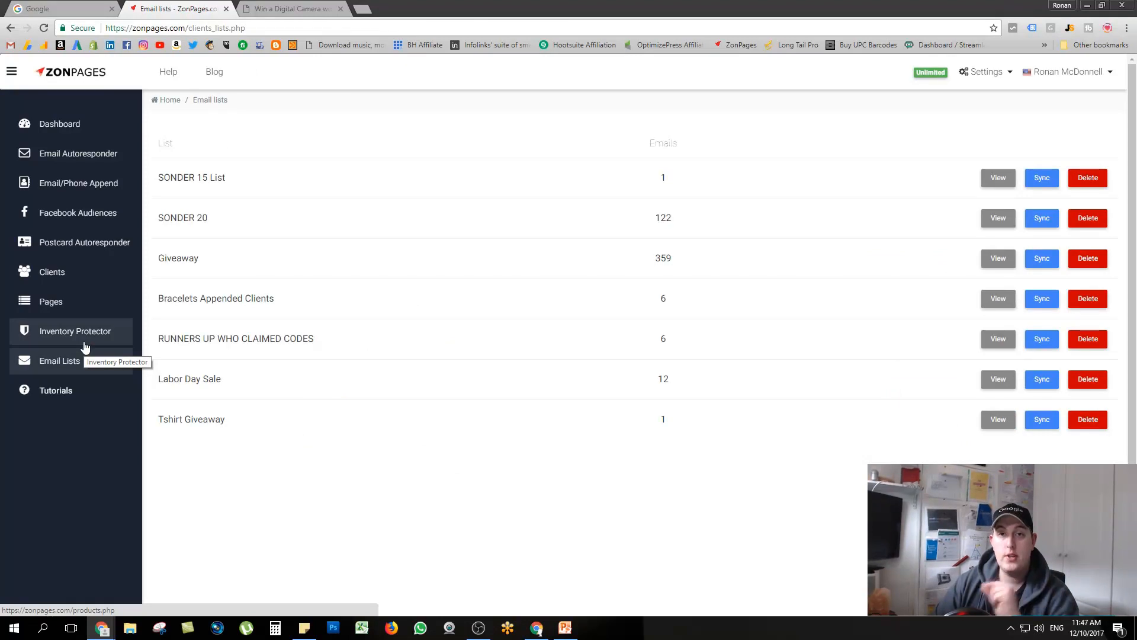
# Generate a new winner selection for the ended SONDER Short-Sleeve Unisex T-Shirt giveaway, and return to the pages overview.
pyautogui.click(78, 309)
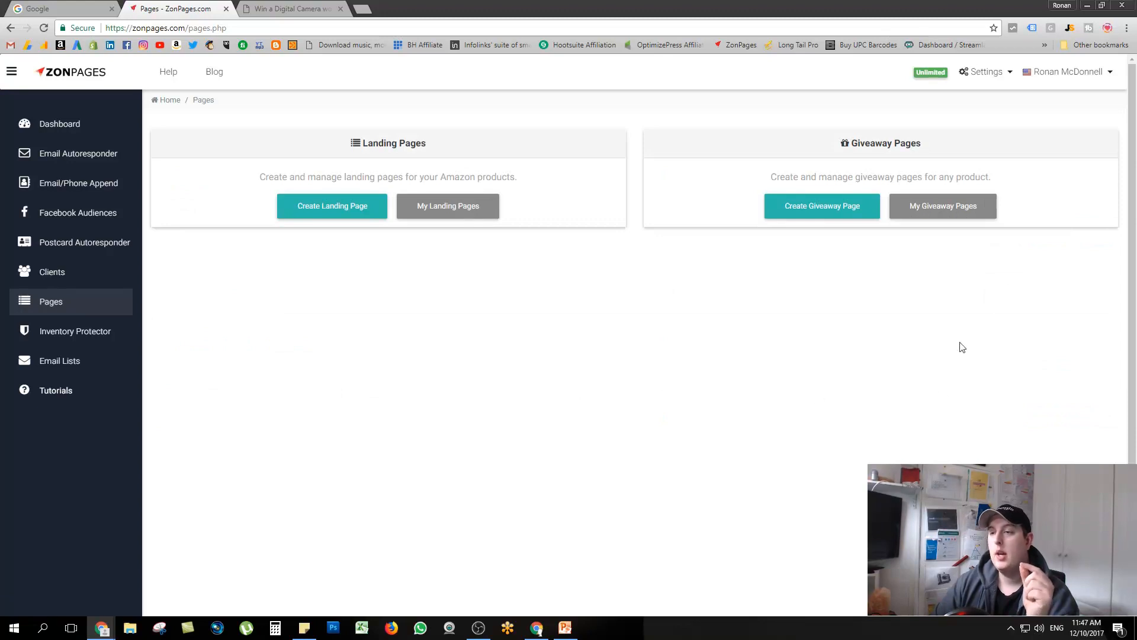
pyautogui.click(921, 216)
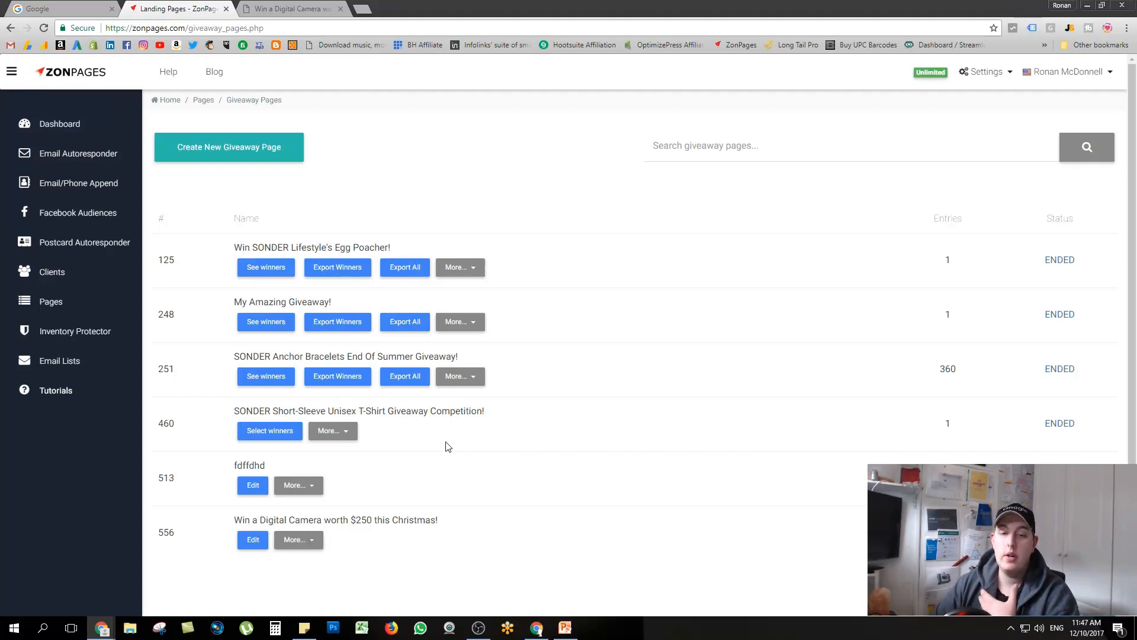
pyautogui.click(254, 437)
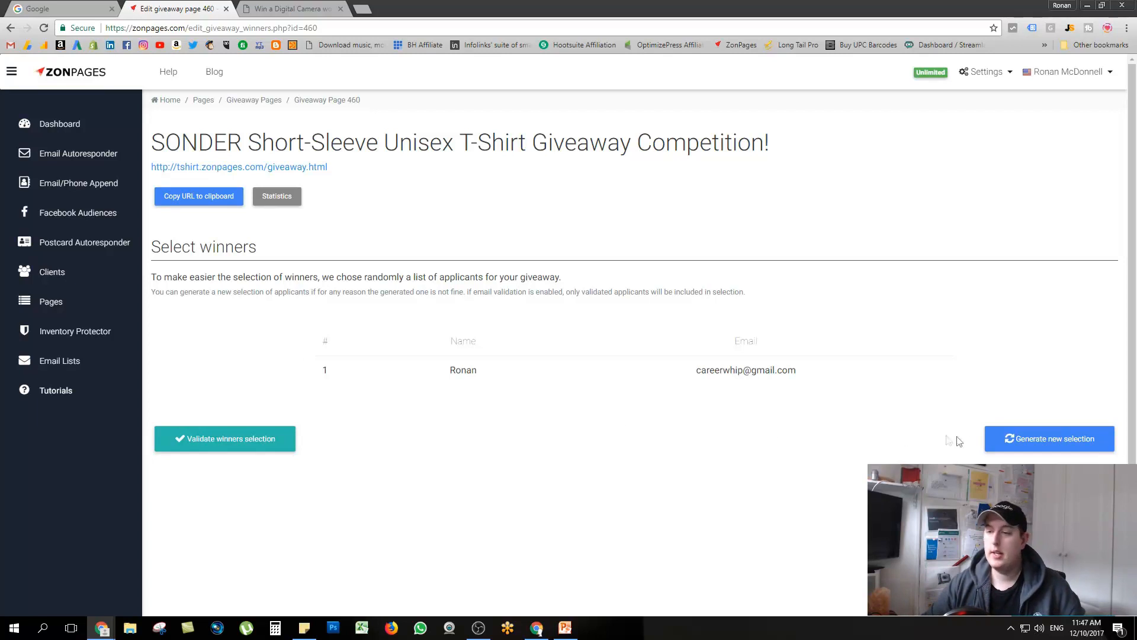
pyautogui.click(1030, 446)
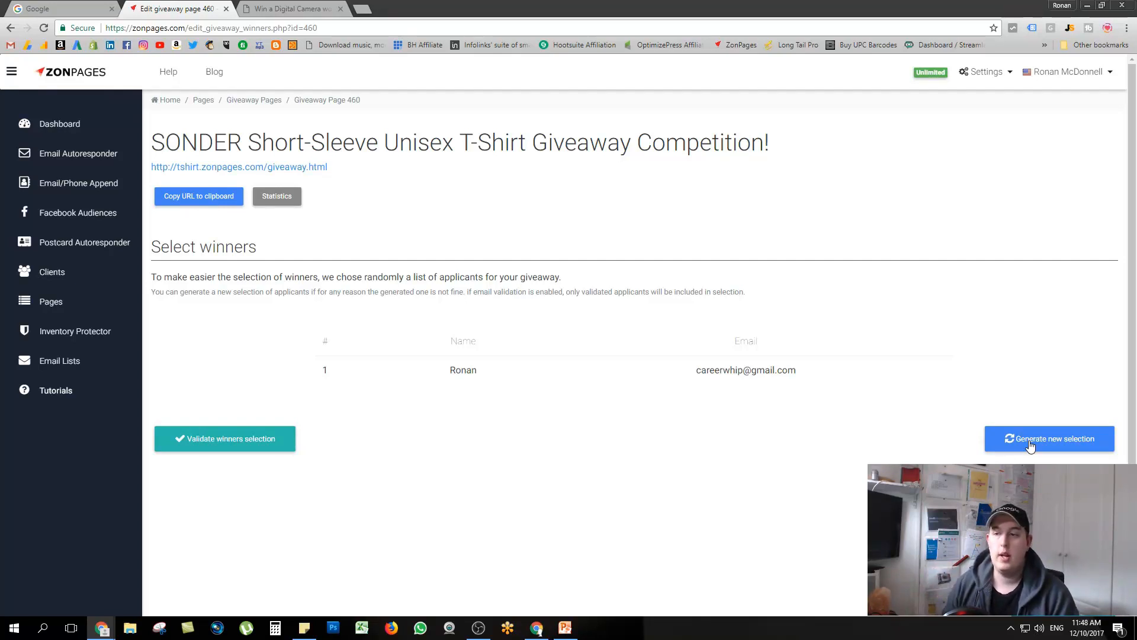
pyautogui.click(66, 304)
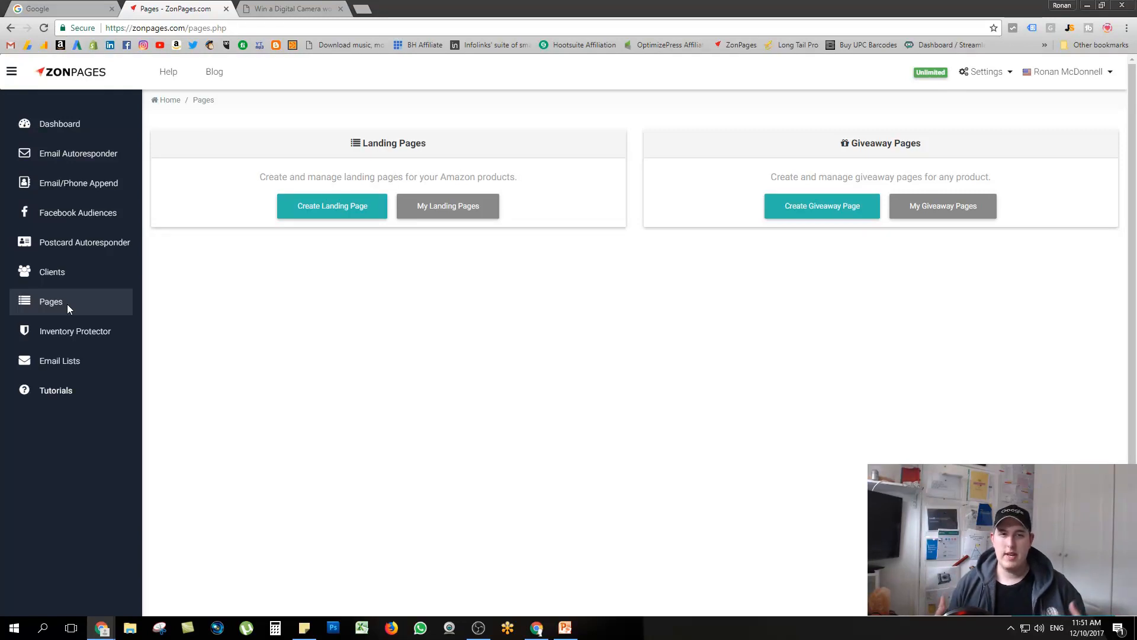
pyautogui.click(68, 308)
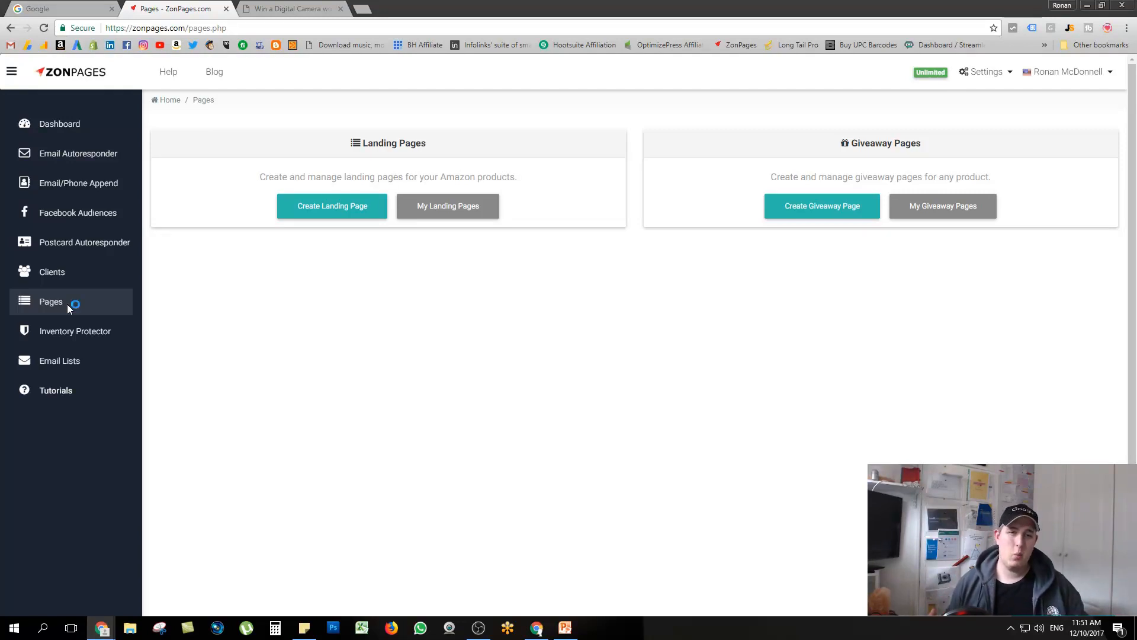